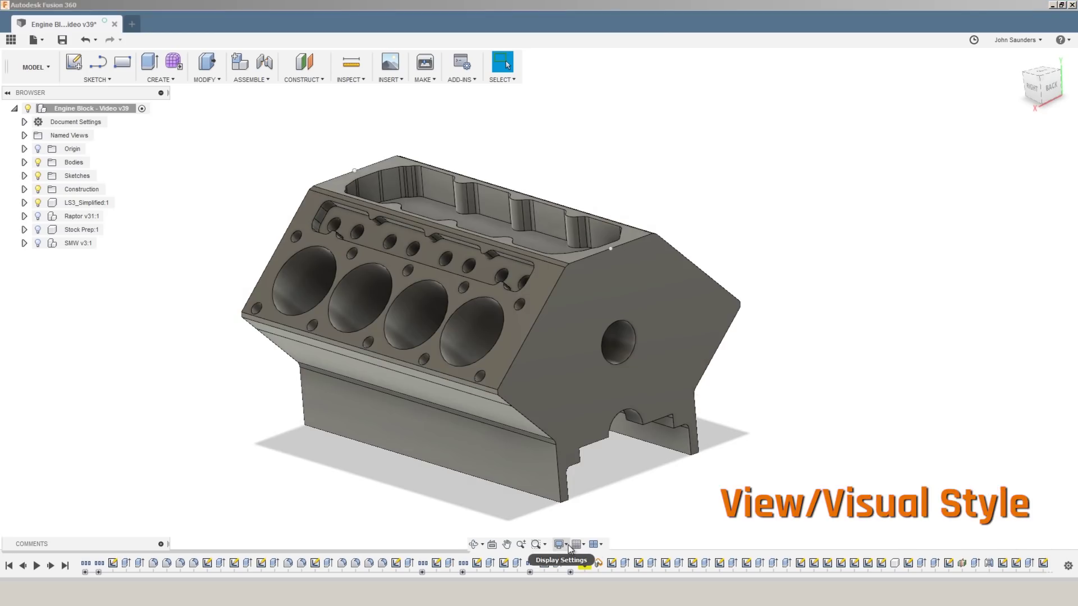
click(561, 544)
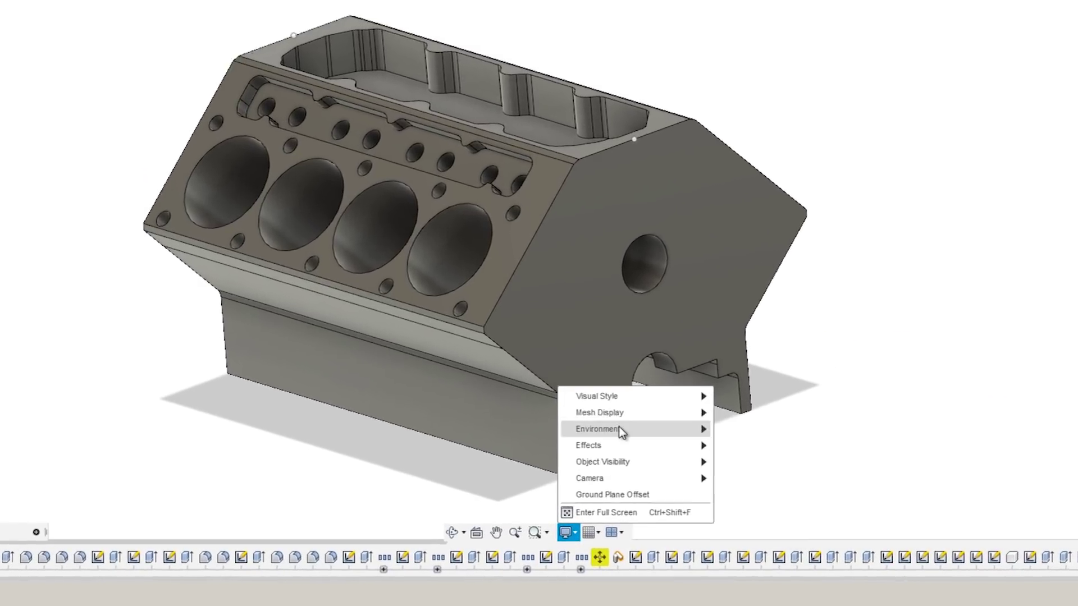
mouse_move(621, 396)
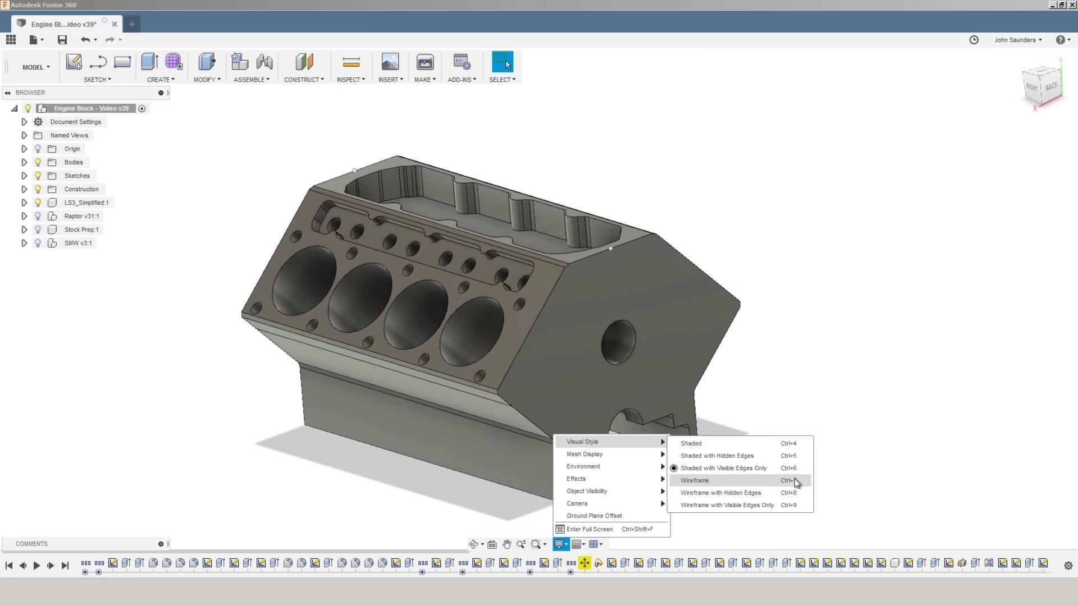
click(1002, 314)
key(ctrl+7)
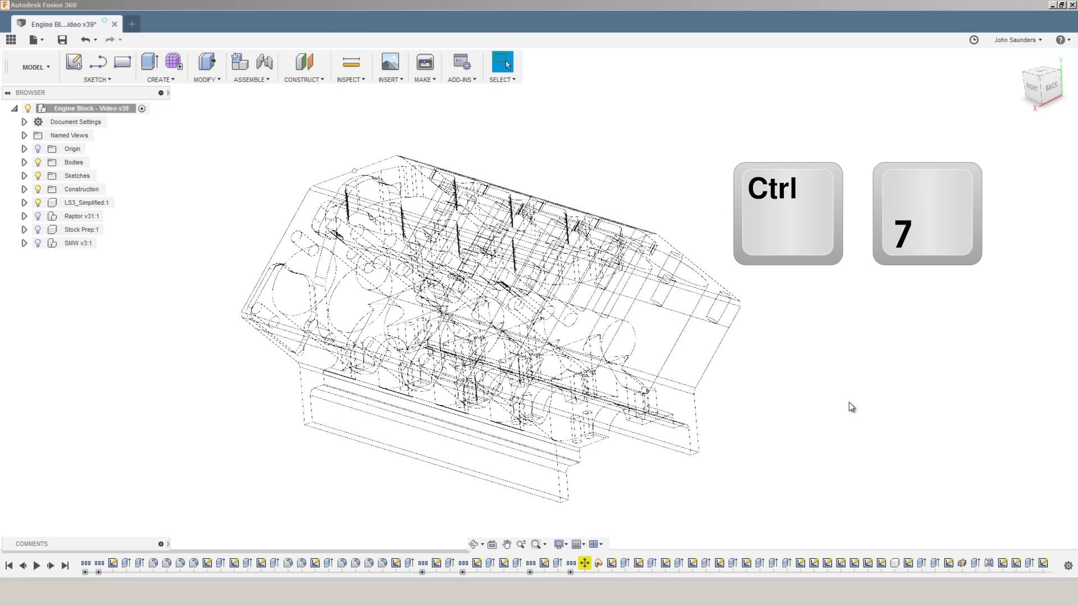
mouse_move(801, 385)
shift+middle_down()
mouse_move(813, 368)
mouse_move(852, 359)
mouse_move(865, 332)
mouse_move(835, 352)
mouse_move(845, 352)
mouse_move(856, 344)
mouse_move(792, 344)
mouse_move(791, 364)
mouse_move(807, 369)
shift+middle_up()
key(ctrl+6)
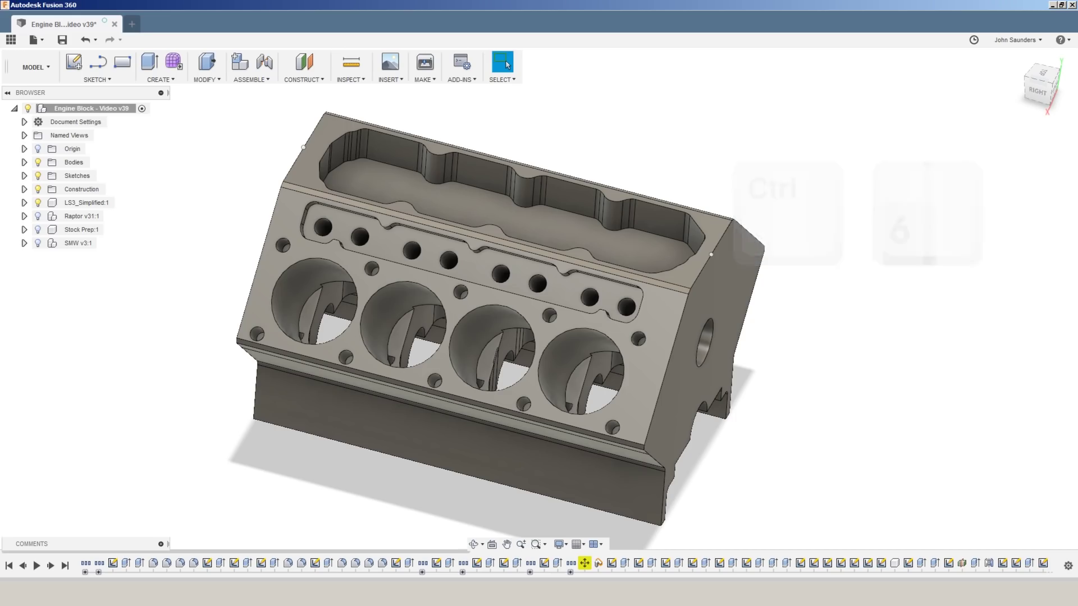
key(super+Pause)
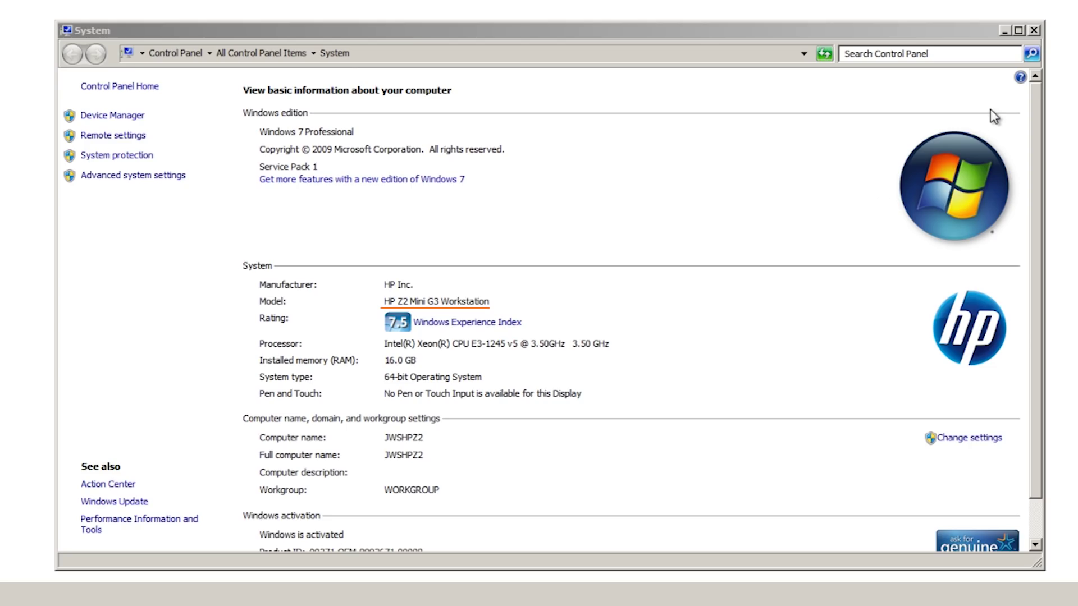
- Close the System information window and pan the engine block back into view
click(1033, 32)
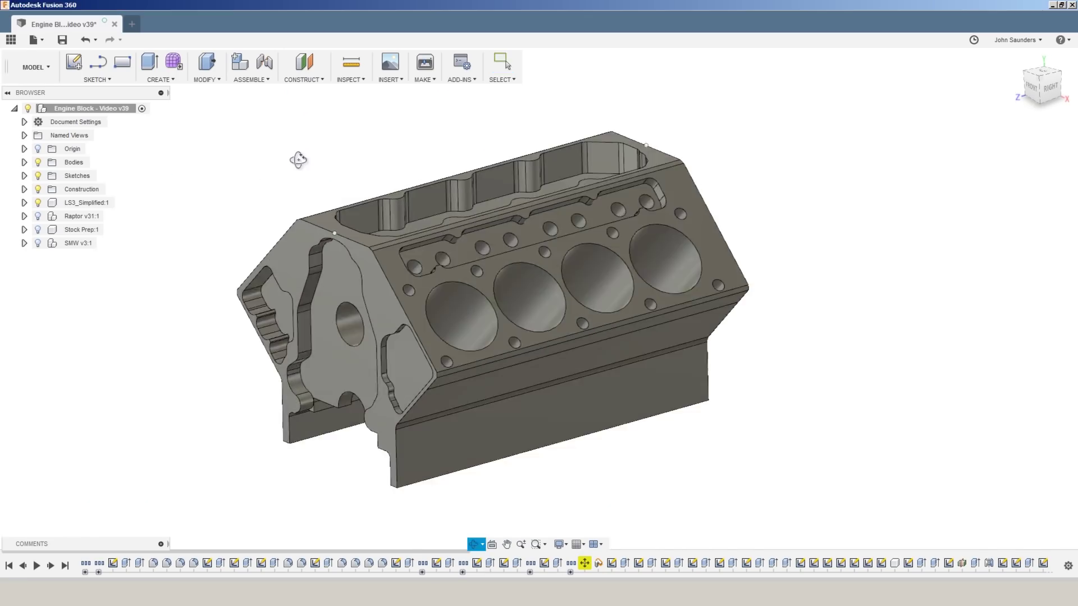
scroll(298, 160, up, 3)
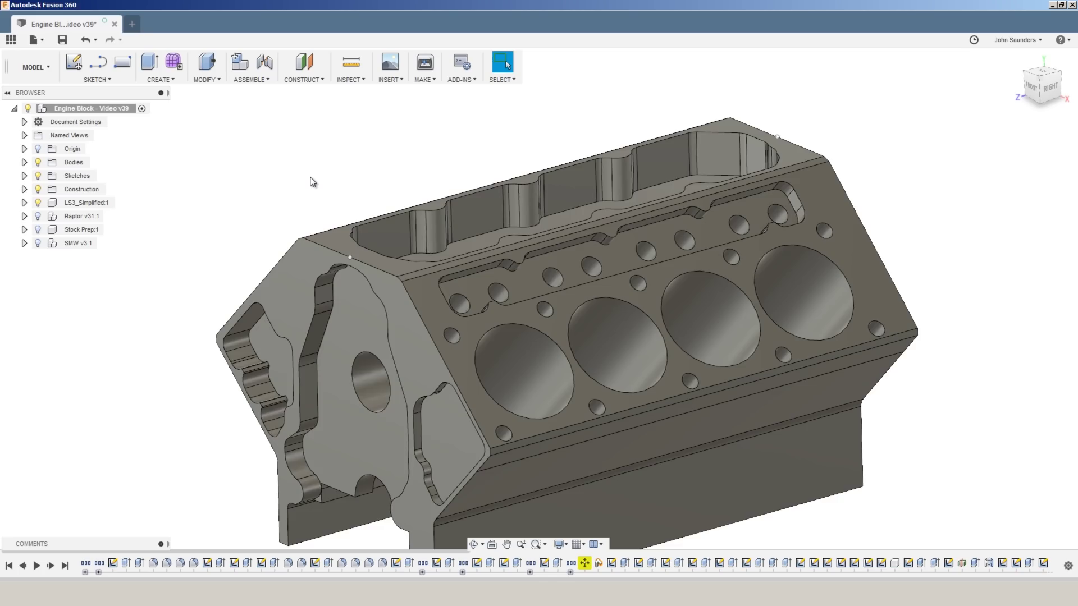
key(Escape)
scroll(464, 295, up, 5)
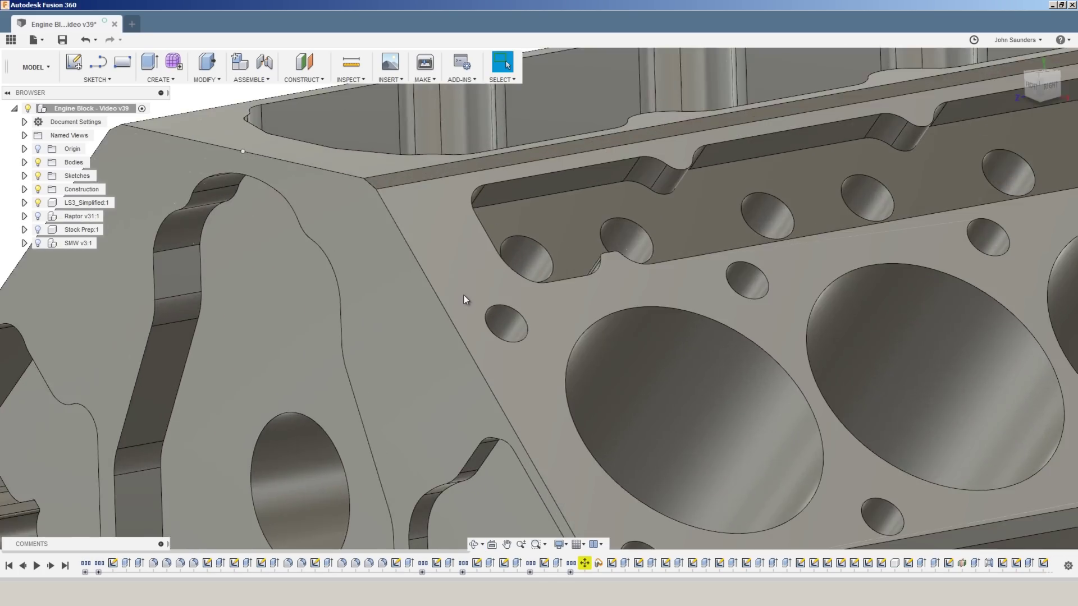
scroll(453, 288, down, 6)
middle_drag(446, 176, 382, 161)
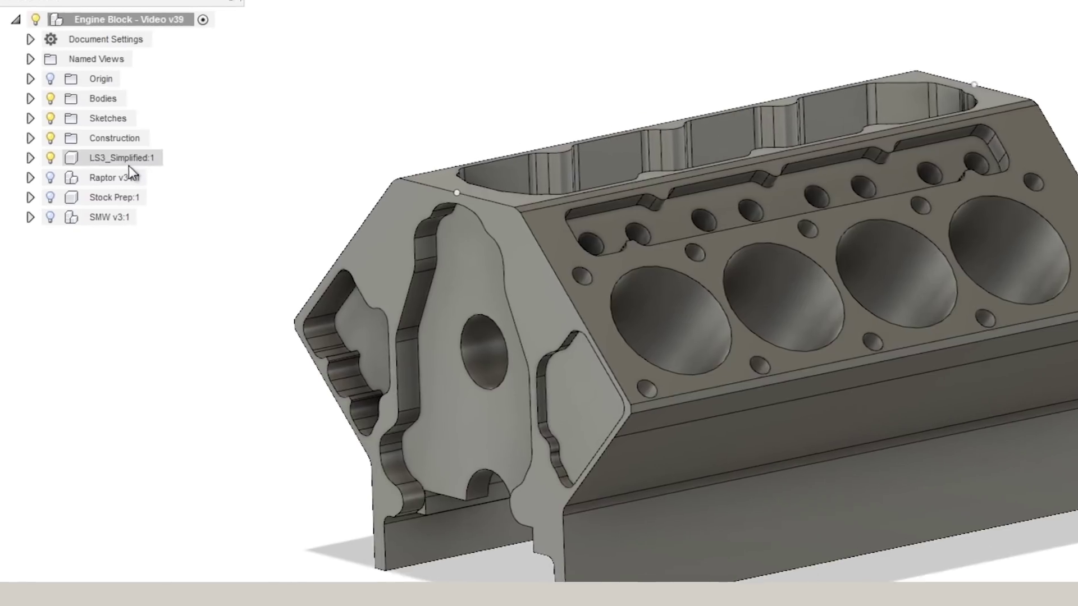
- Set LS3_Simplified:1's Display Detail Control to Fixed, Low
click(104, 184)
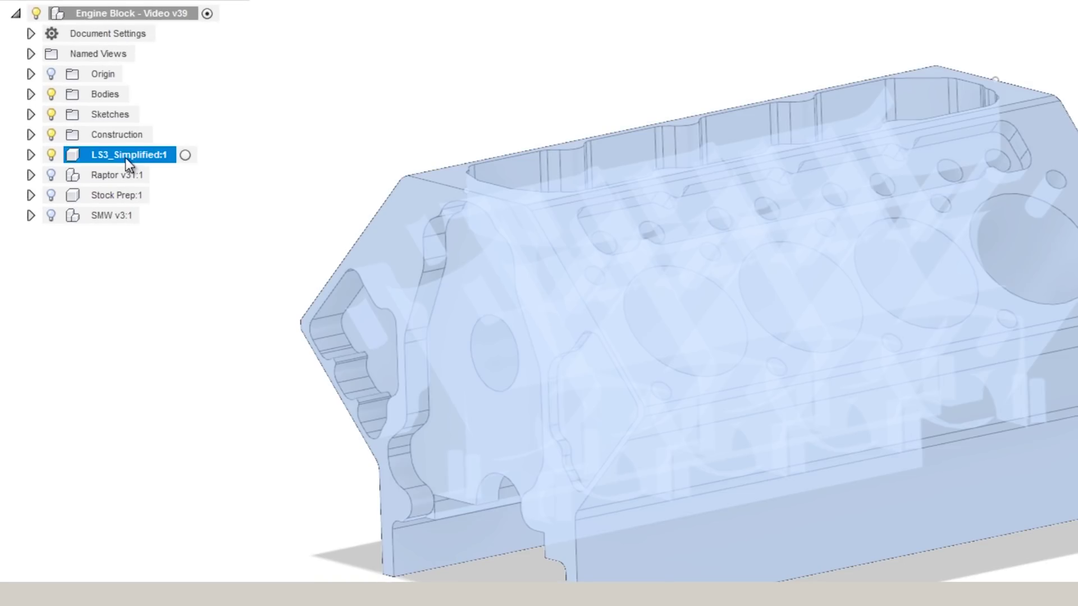
right_click(125, 158)
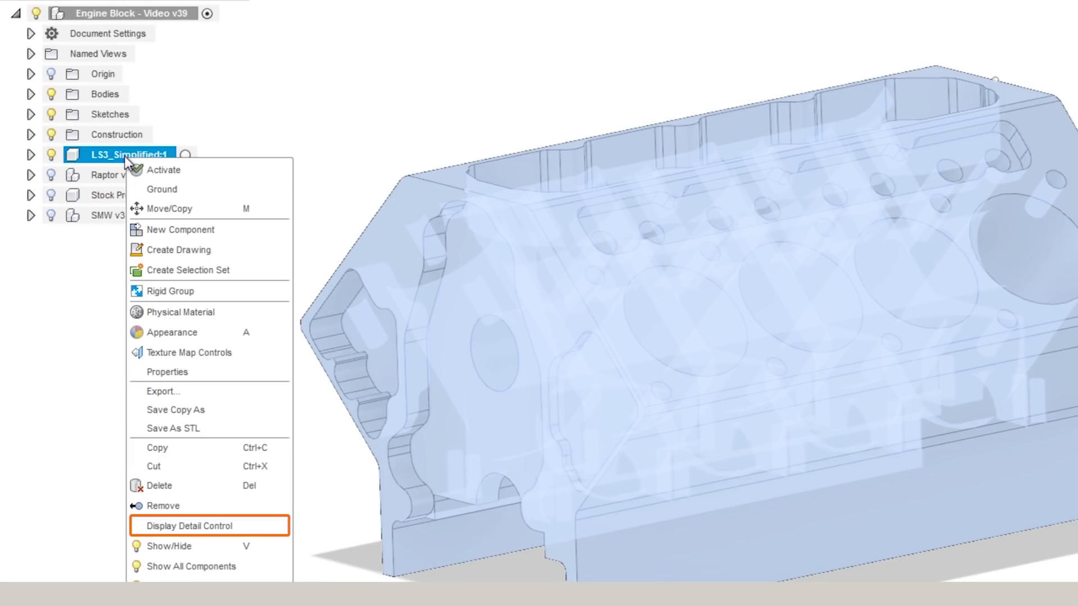
click(200, 526)
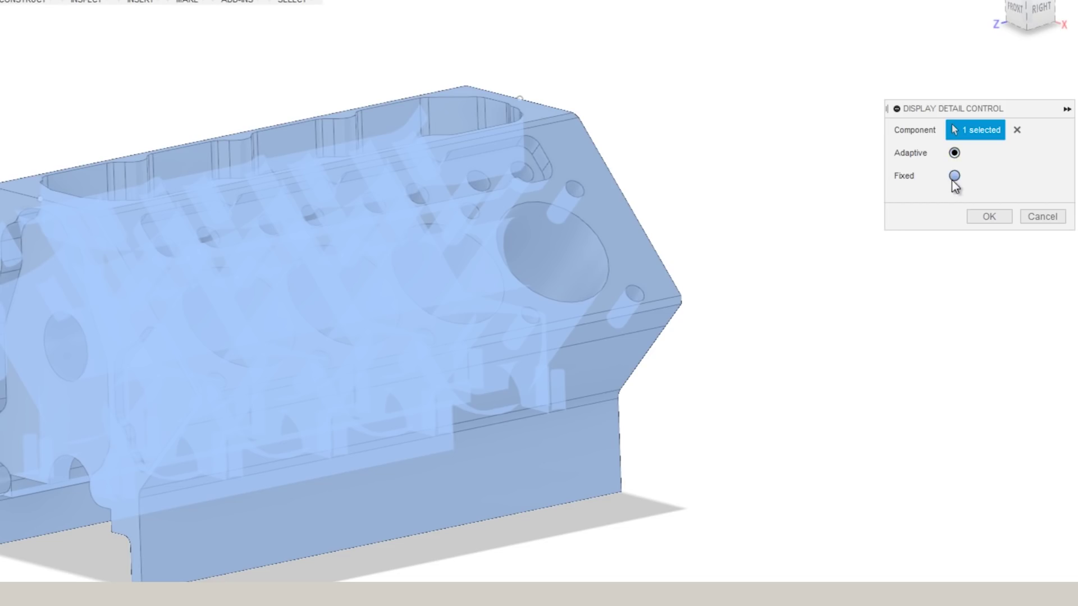
click(955, 176)
click(988, 242)
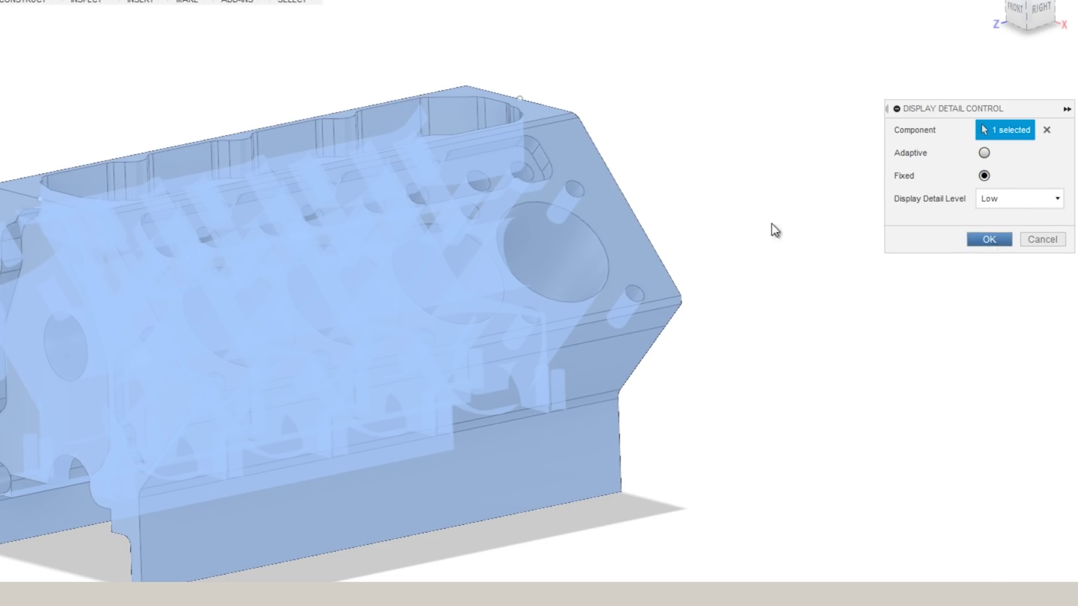
- Inspect the faceted cylinder bore close-up and select a small hole's edge to read its radius
scroll(632, 260, up, 10)
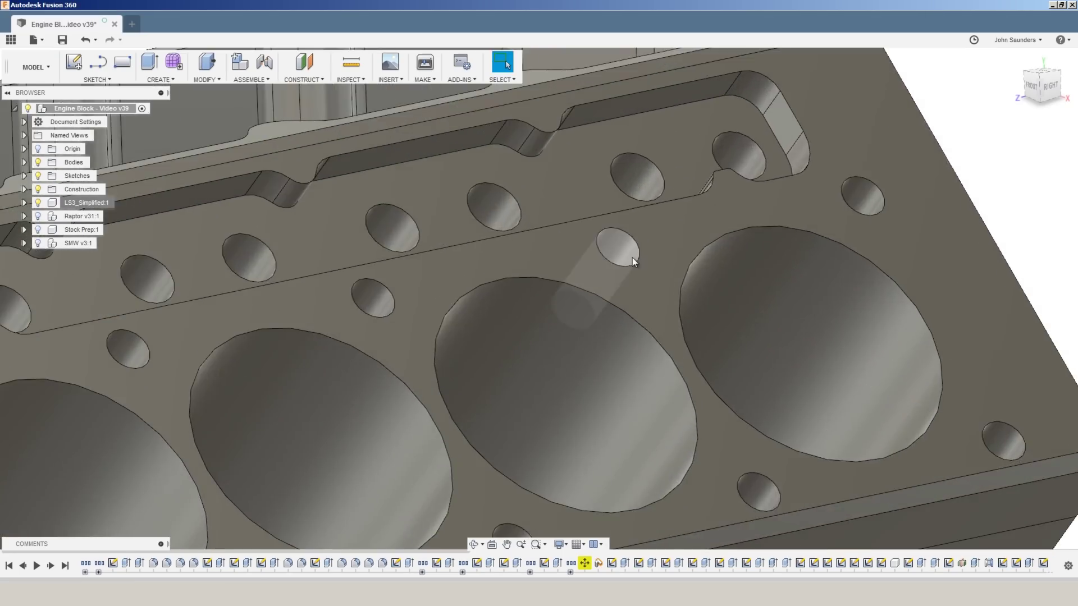
scroll(633, 259, up, 6)
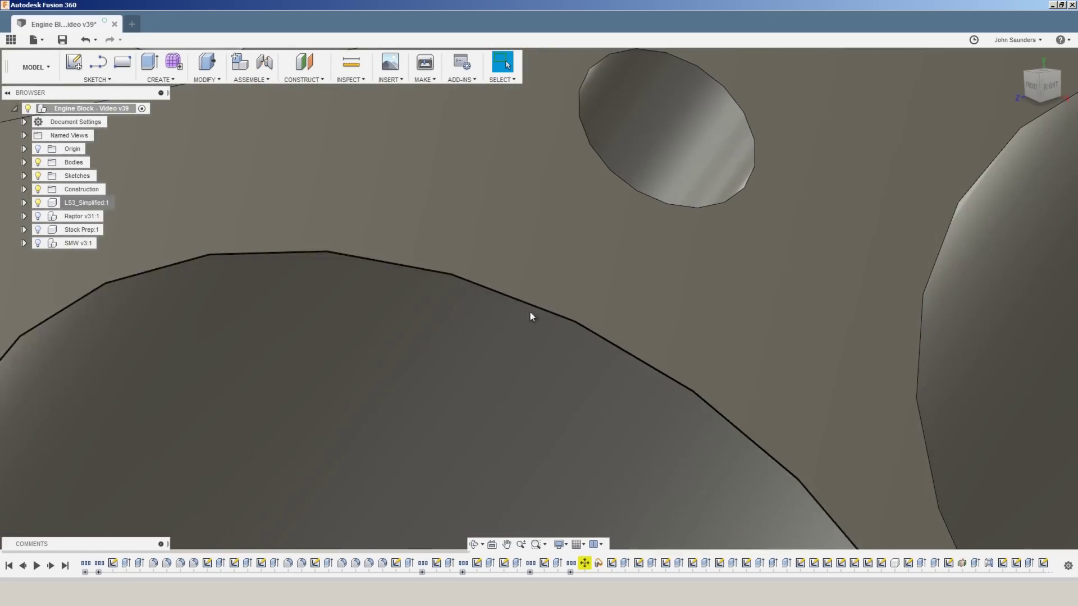
shift+middle_drag(378, 313, 345, 298)
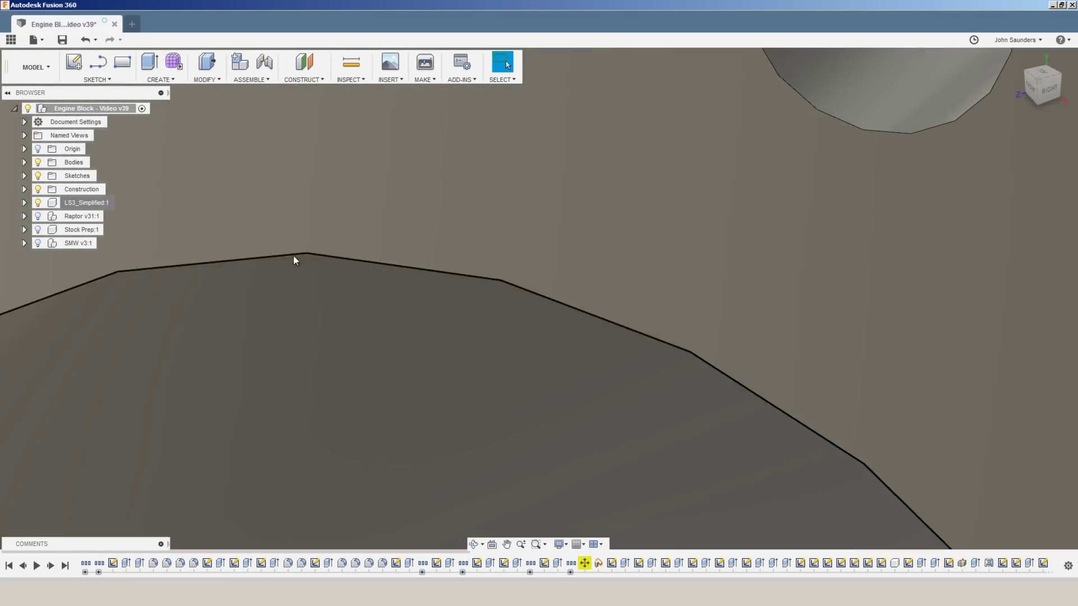
shift+middle_drag(293, 255, 207, 260)
scroll(416, 315, down, 10)
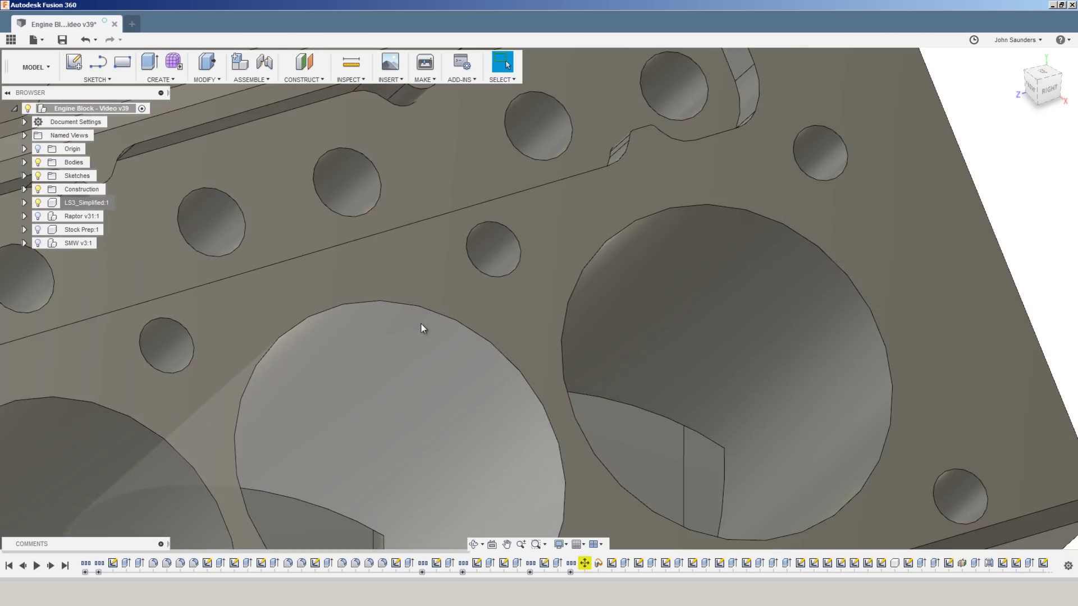
scroll(521, 179, up, 3)
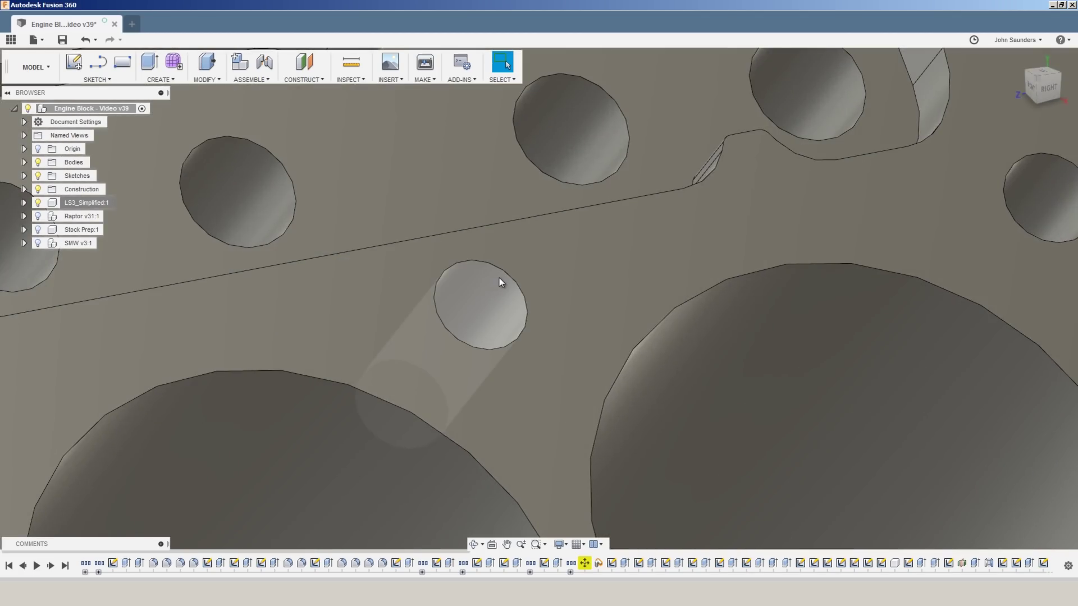
scroll(504, 281, up, 4)
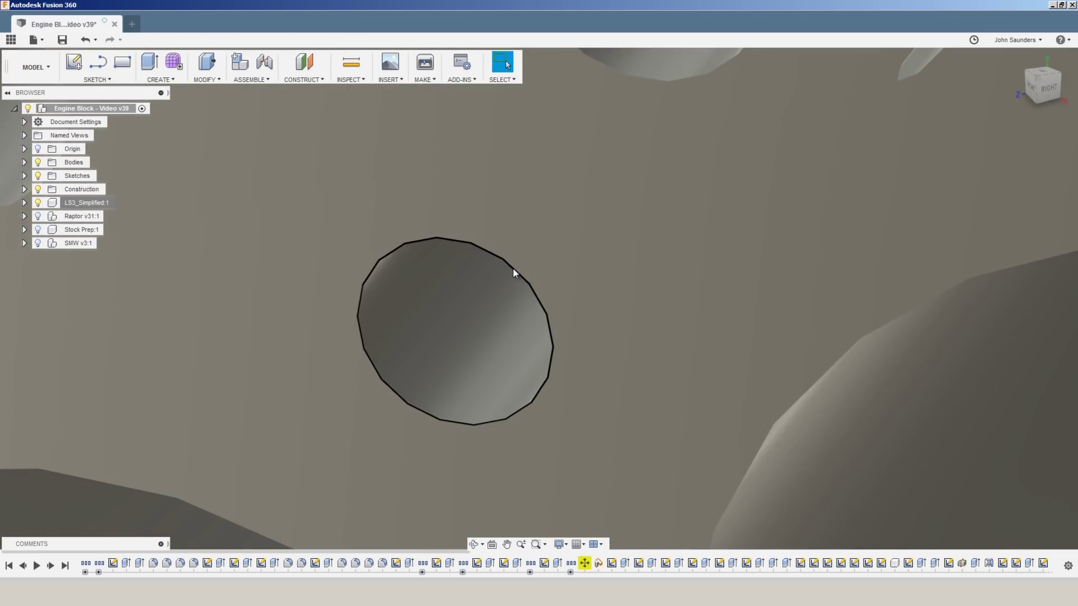
click(513, 267)
scroll(513, 267, down, 15)
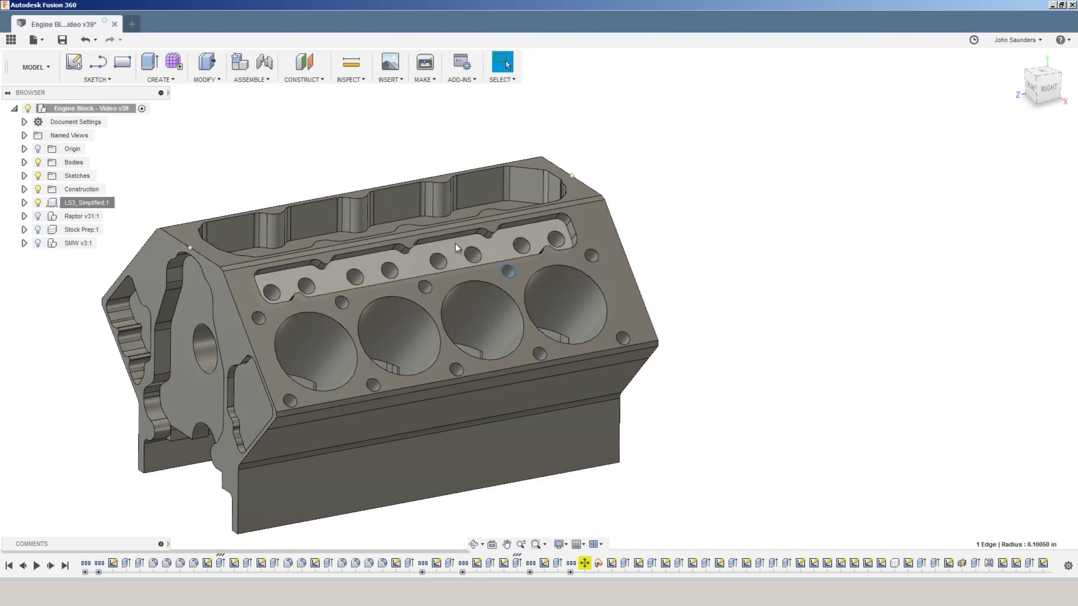
middle_drag(456, 243, 586, 226)
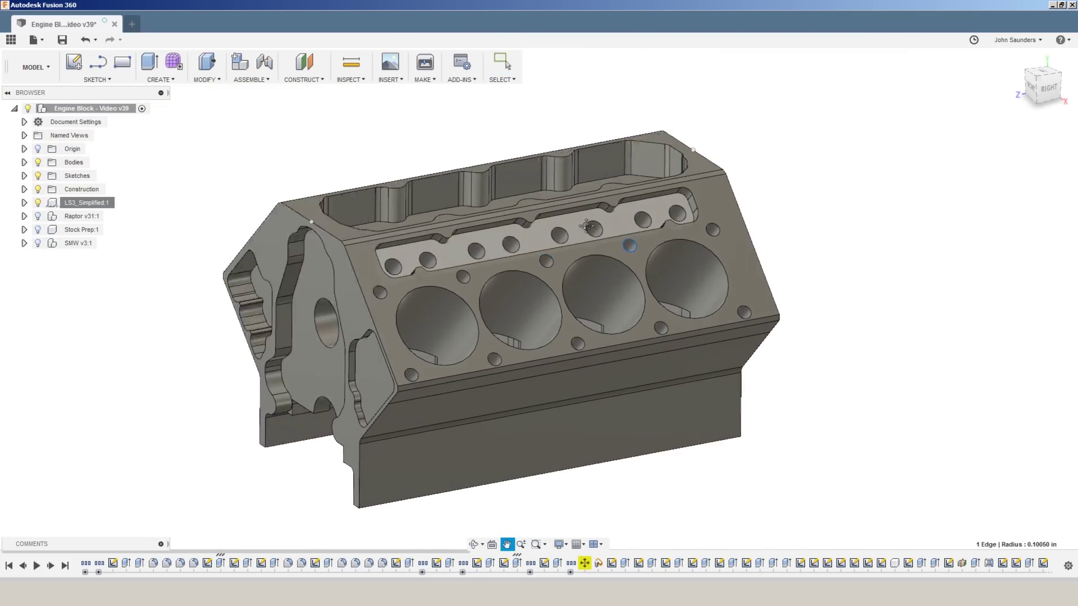
- Clear the selected hole edge, fit the engine block in view, and start a new sketch
scroll(586, 226, up, 5)
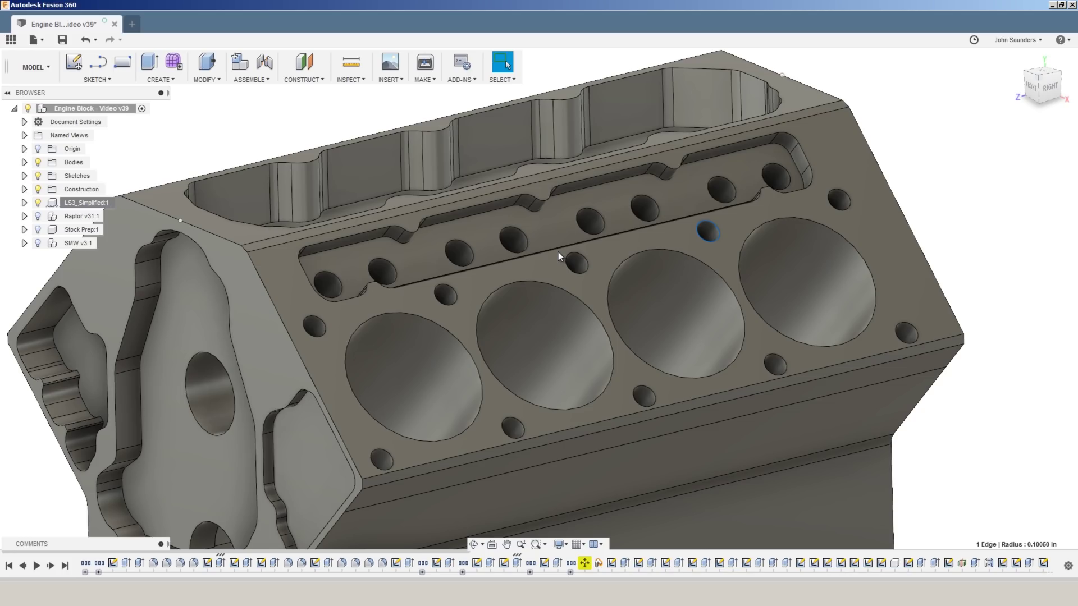
key(Escape)
key(F6)
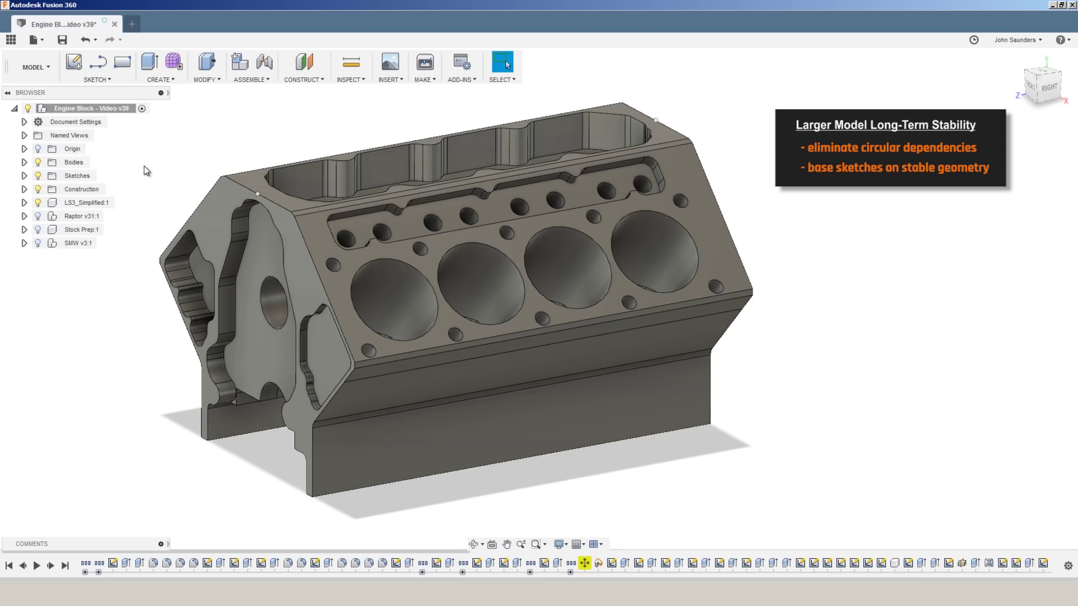
key(F6)
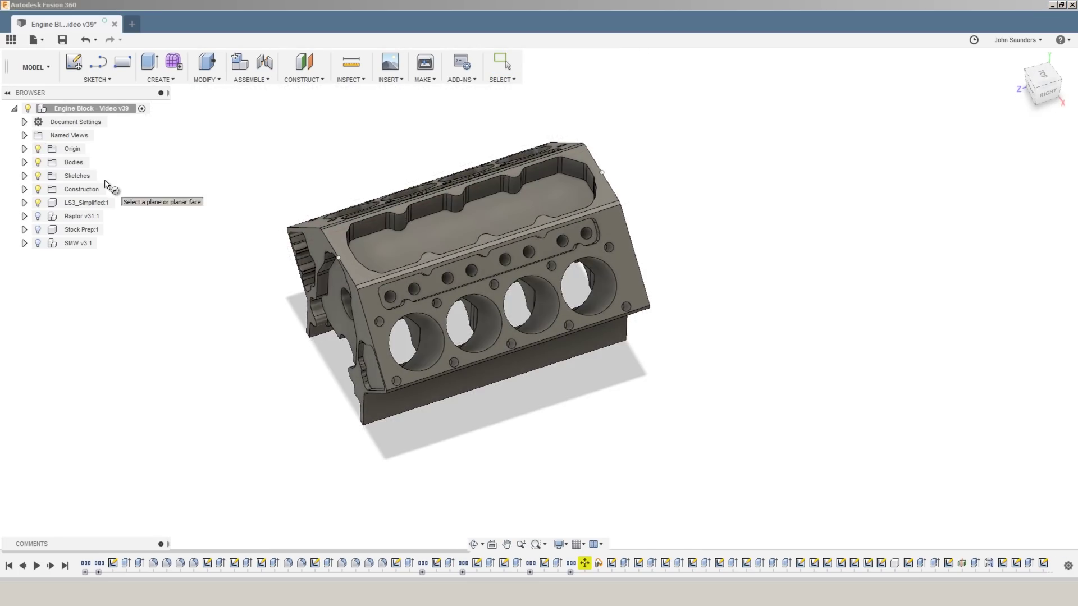
- Cancel the Create Sketch plane selection and recentre the engine block in the viewport
shift+middle_drag(160, 330, 205, 275)
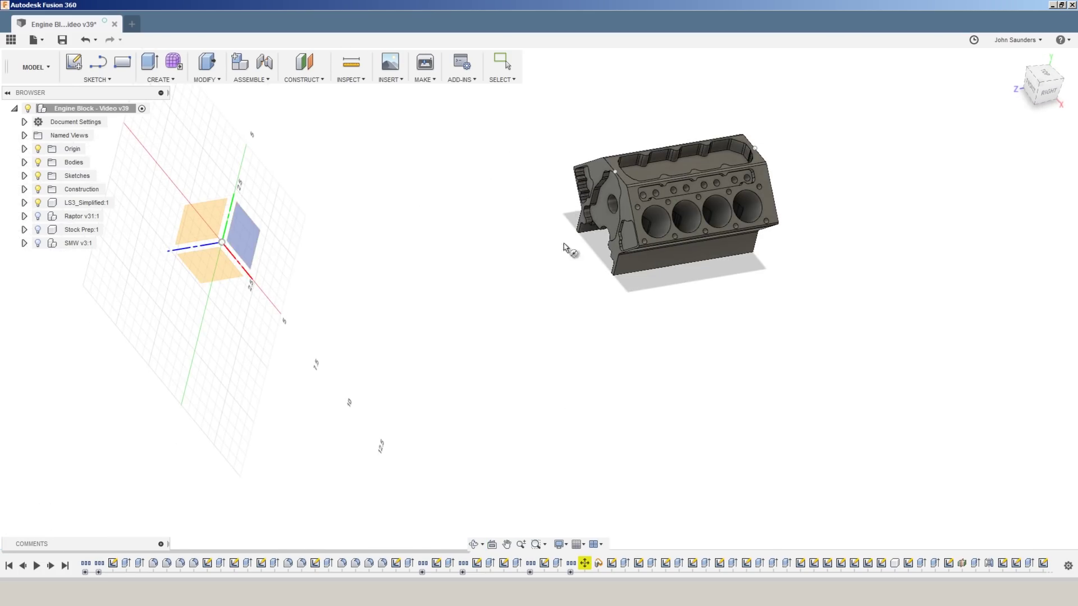
scroll(545, 351, up, 5)
middle_drag(545, 350, 360, 390)
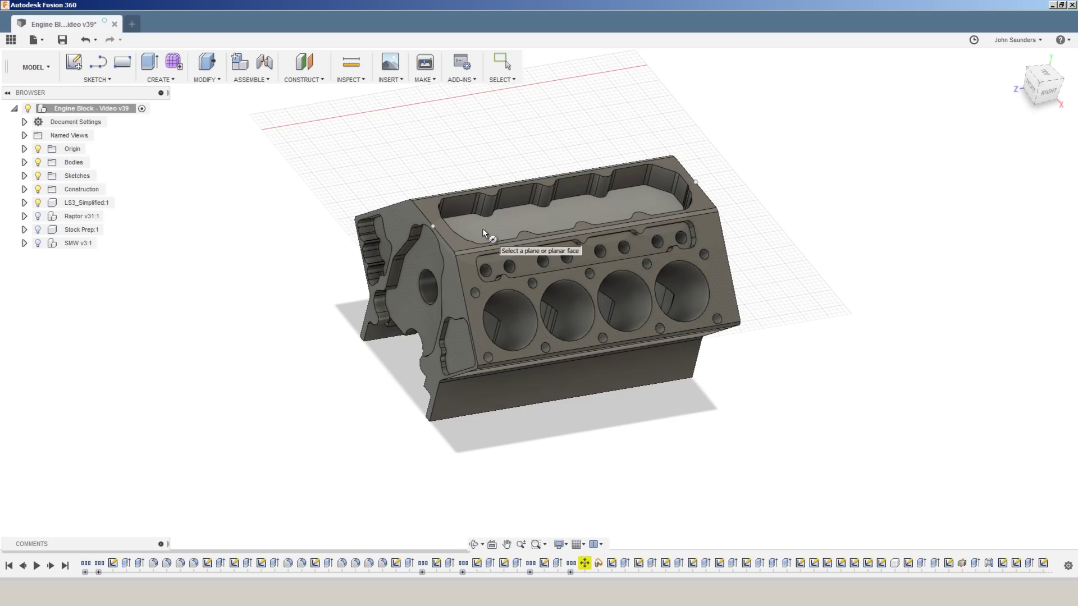
key(Escape)
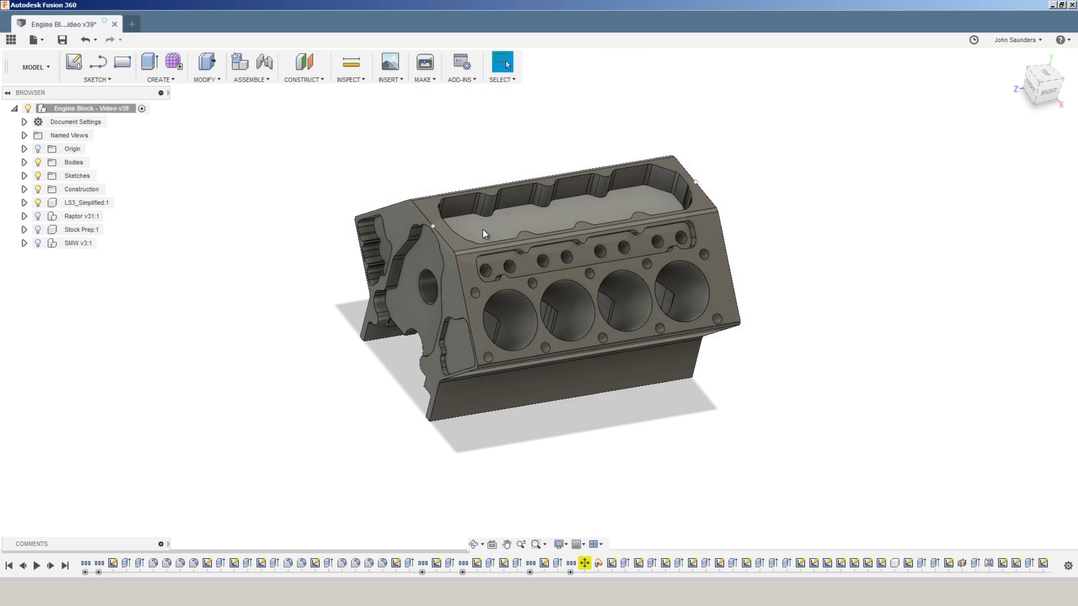
middle_drag(318, 296, 225, 296)
scroll(181, 301, up, 3)
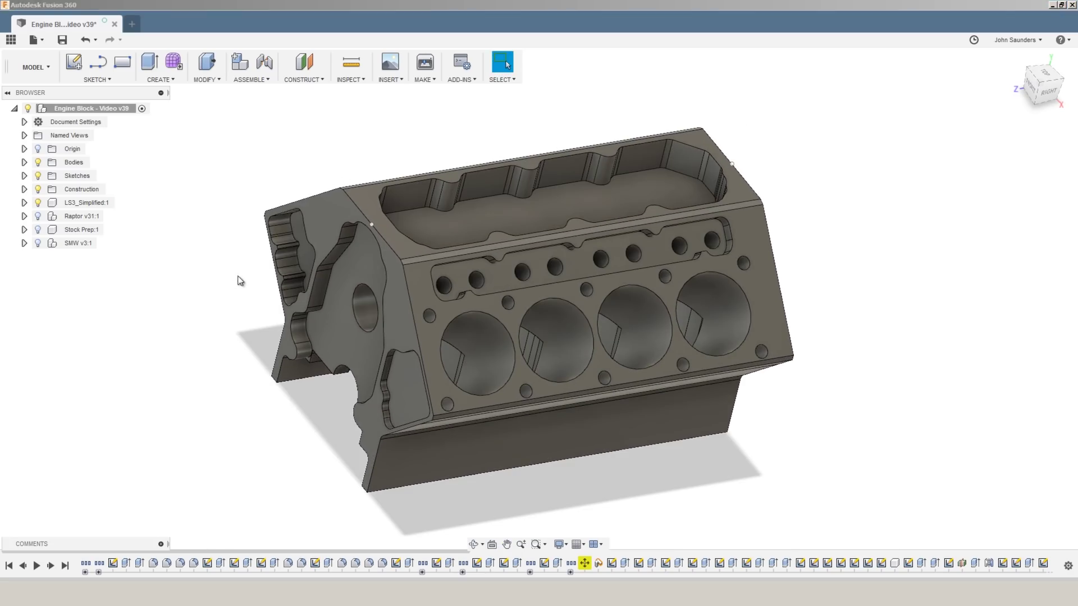
middle_drag(238, 279, 214, 284)
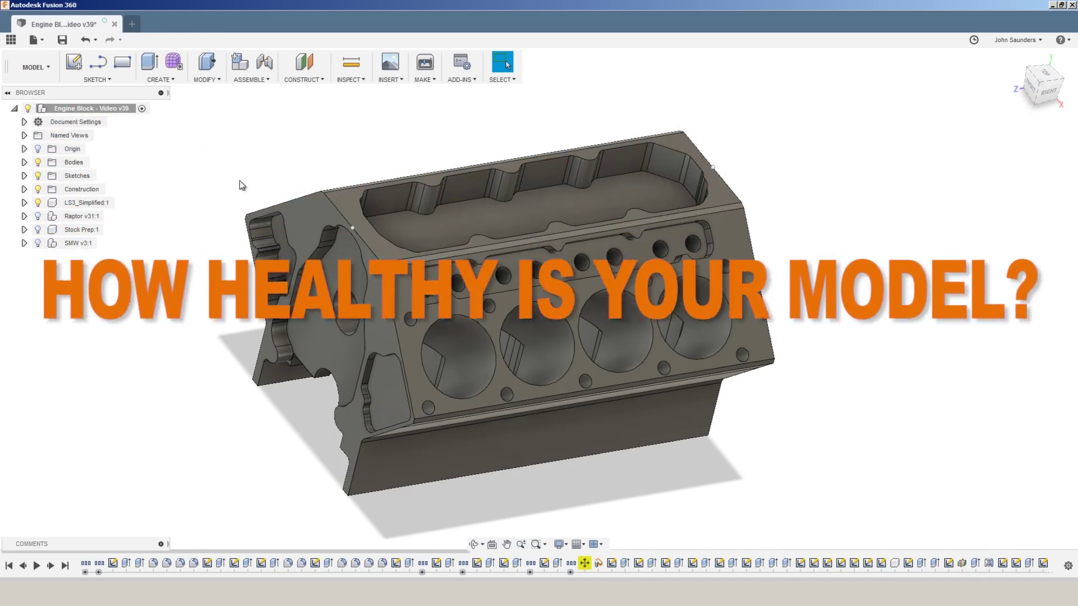
click(207, 79)
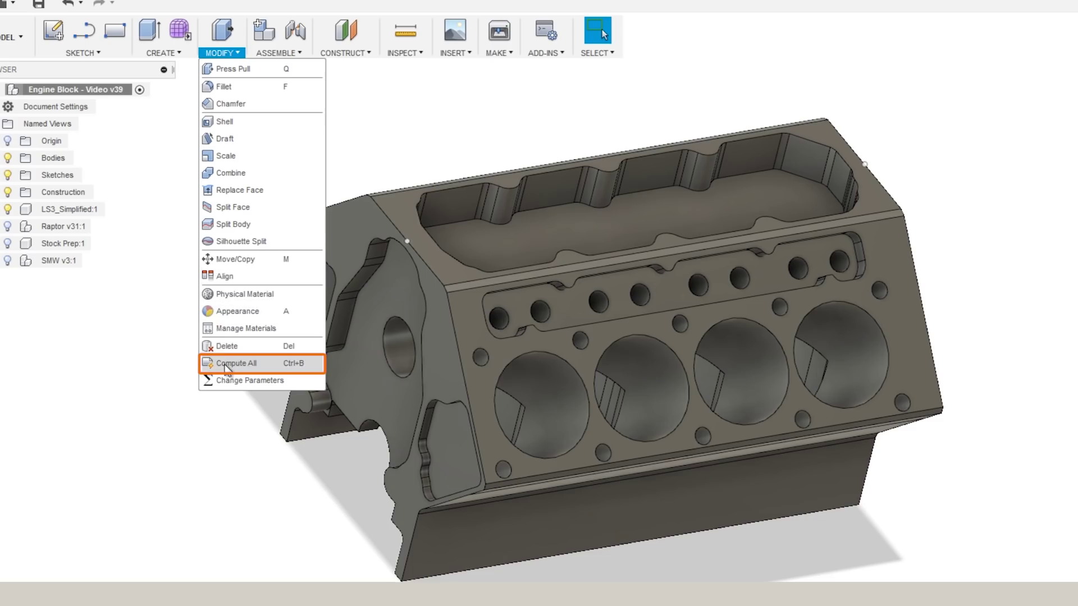
click(226, 365)
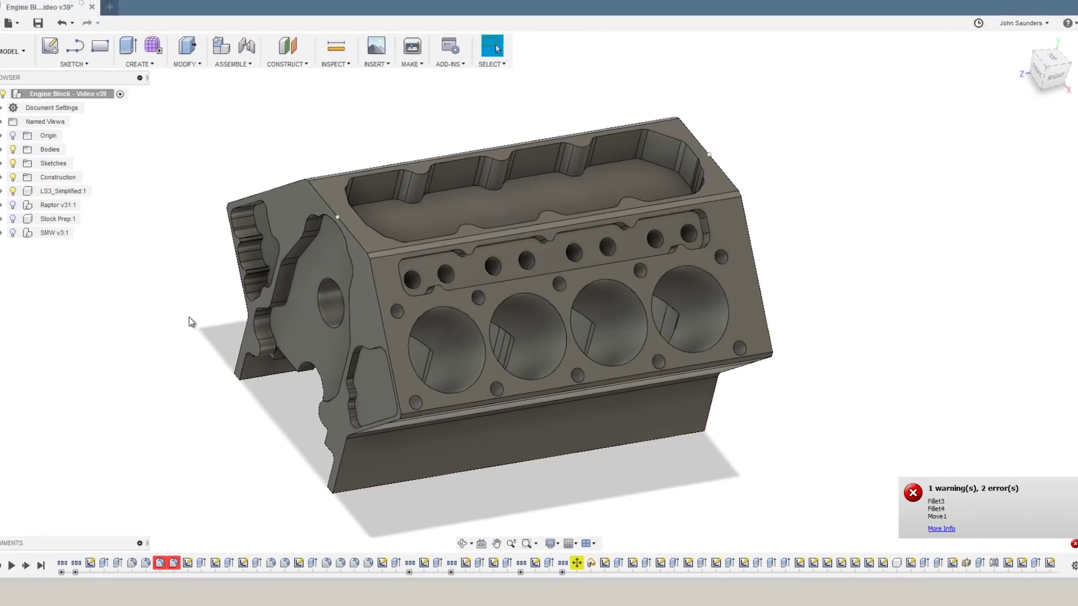
click(57, 562)
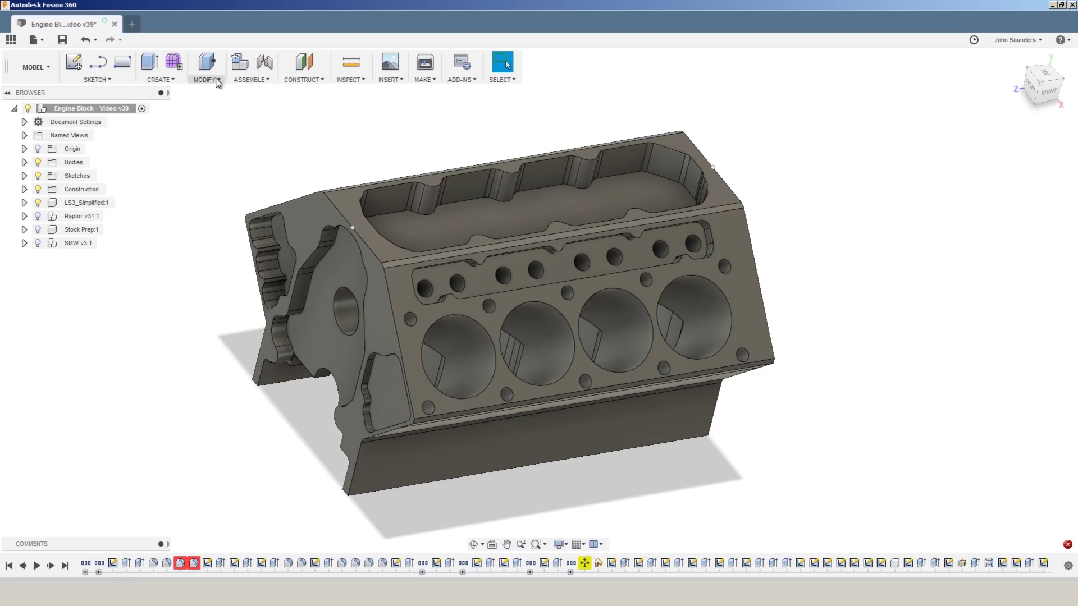
click(218, 80)
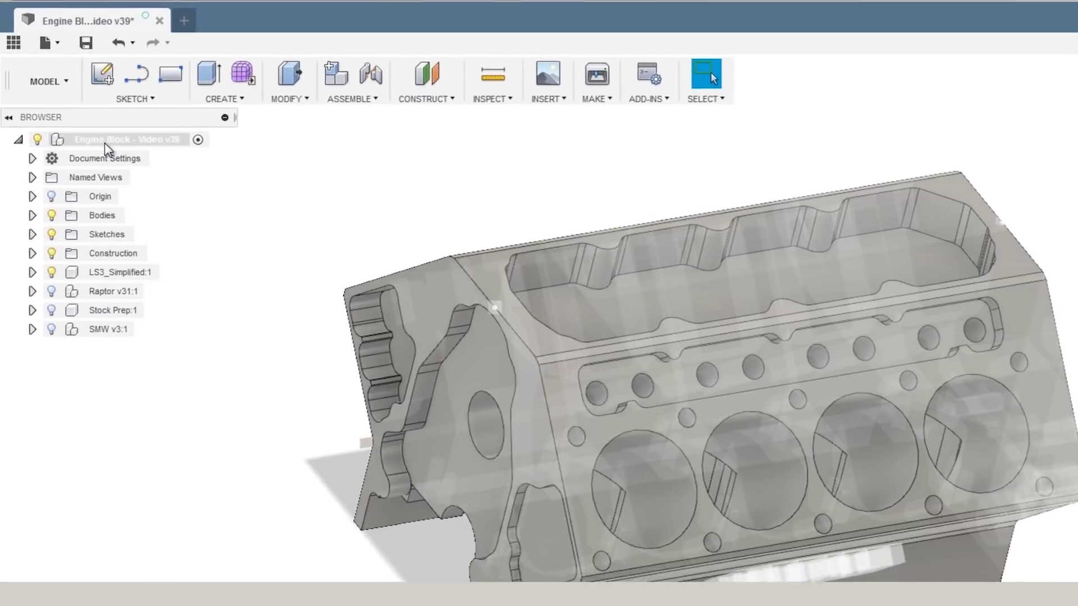
- Set the design to Do not capture Design History and toggle Show default measure in Preferences
right_click(119, 123)
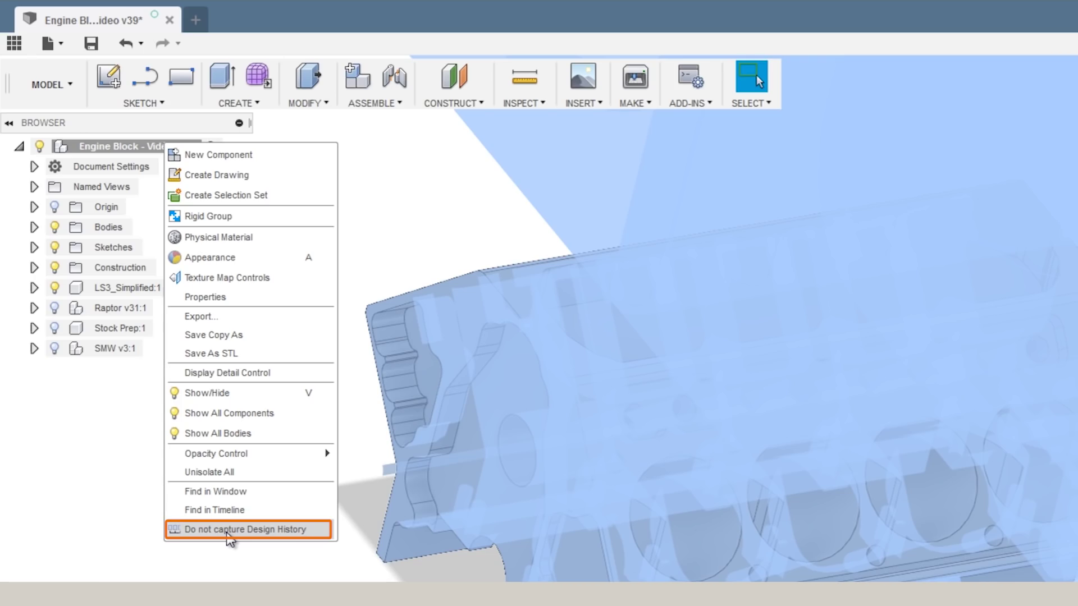
click(230, 530)
click(1007, 40)
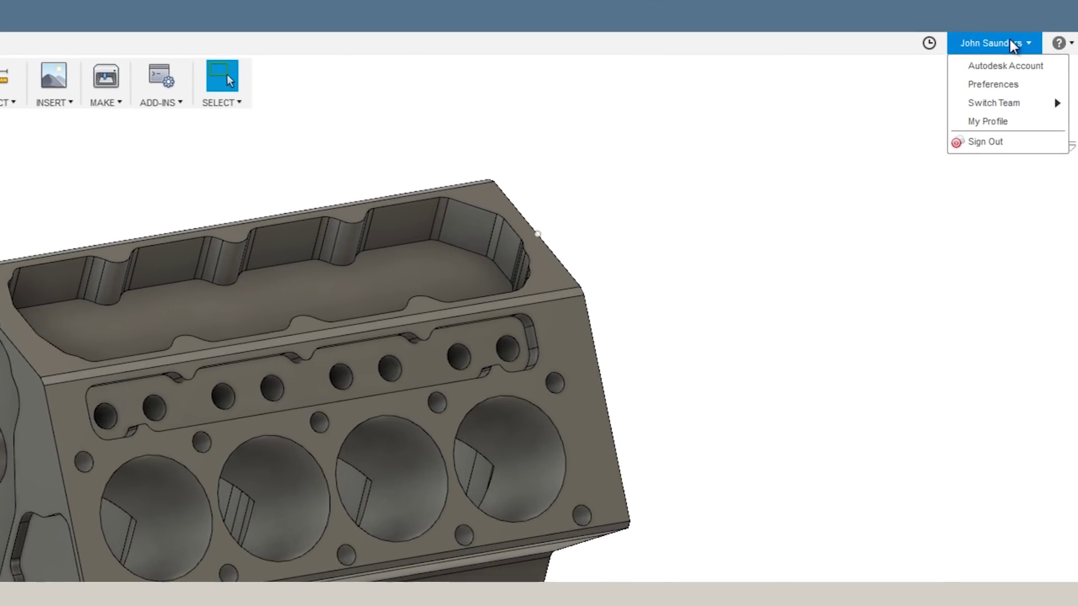
click(1011, 83)
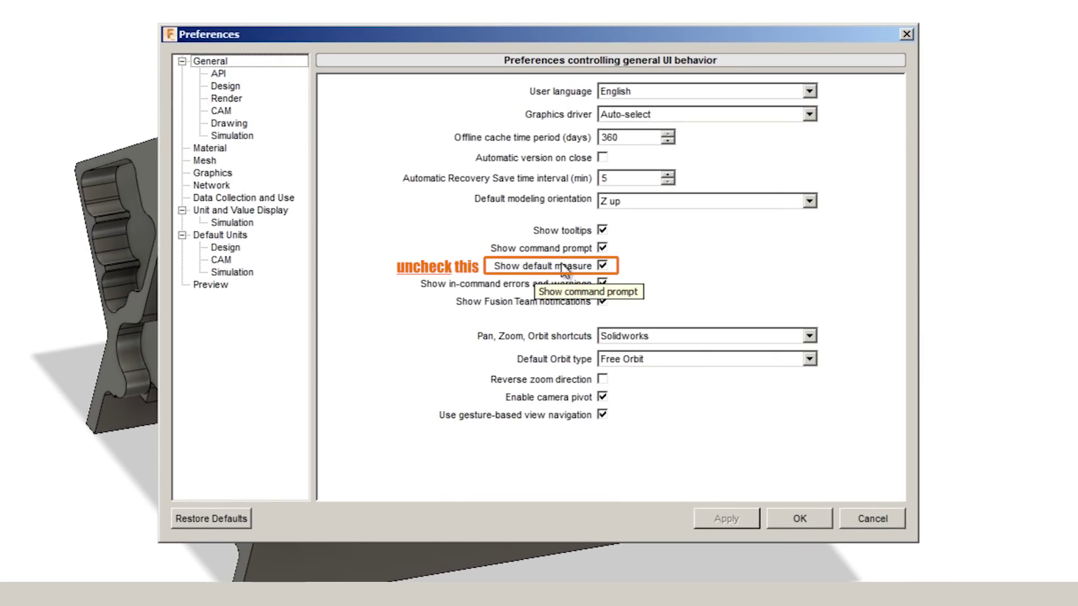
click(602, 265)
click(778, 518)
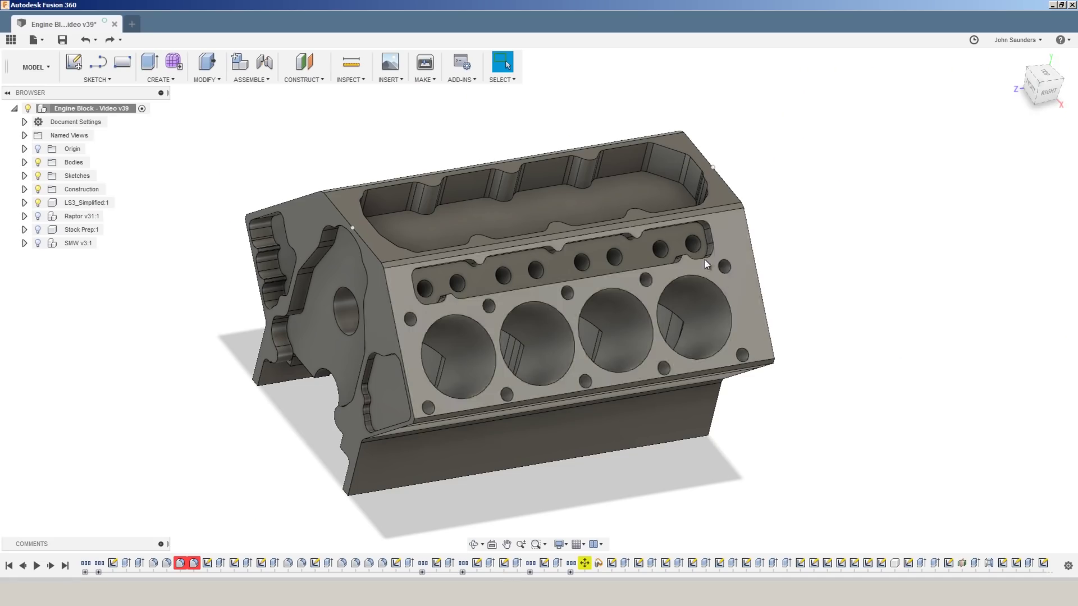
- Select the block's top edge, then the side deck face to read its 5.61082 in² area
click(716, 211)
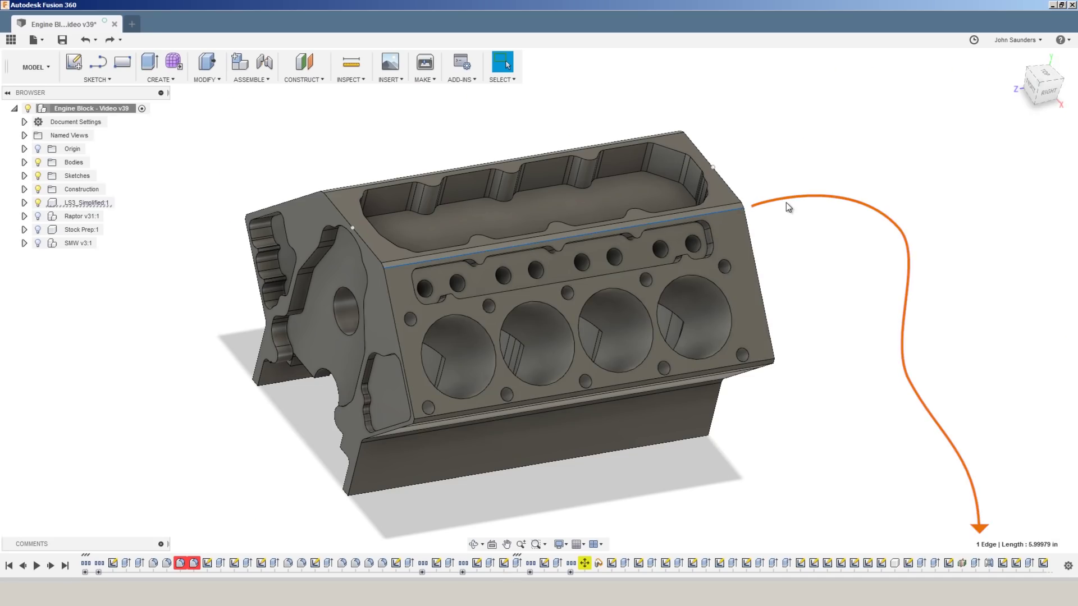
click(842, 221)
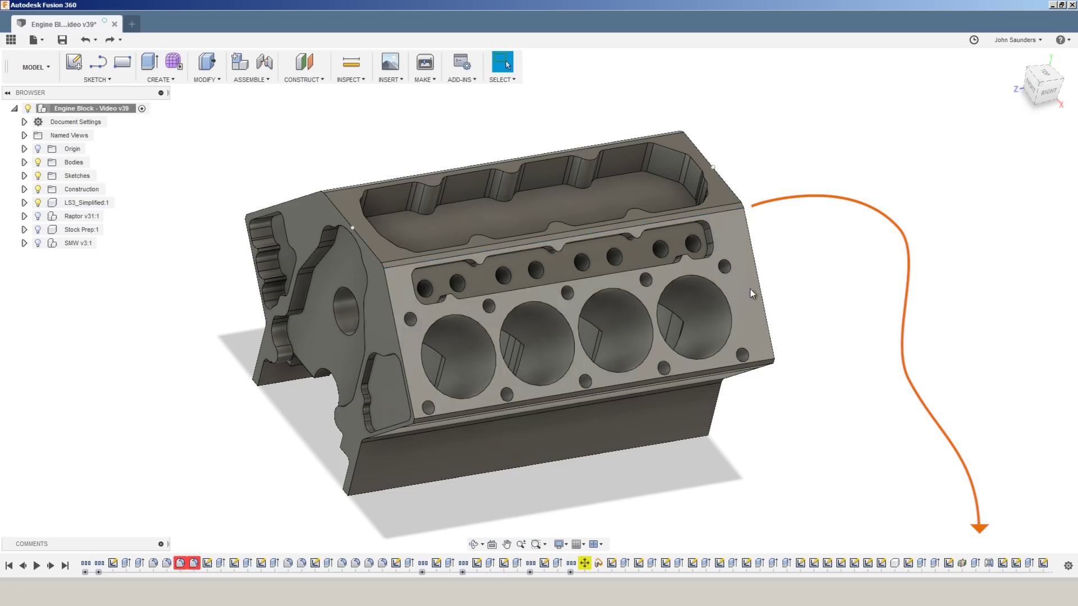
click(750, 289)
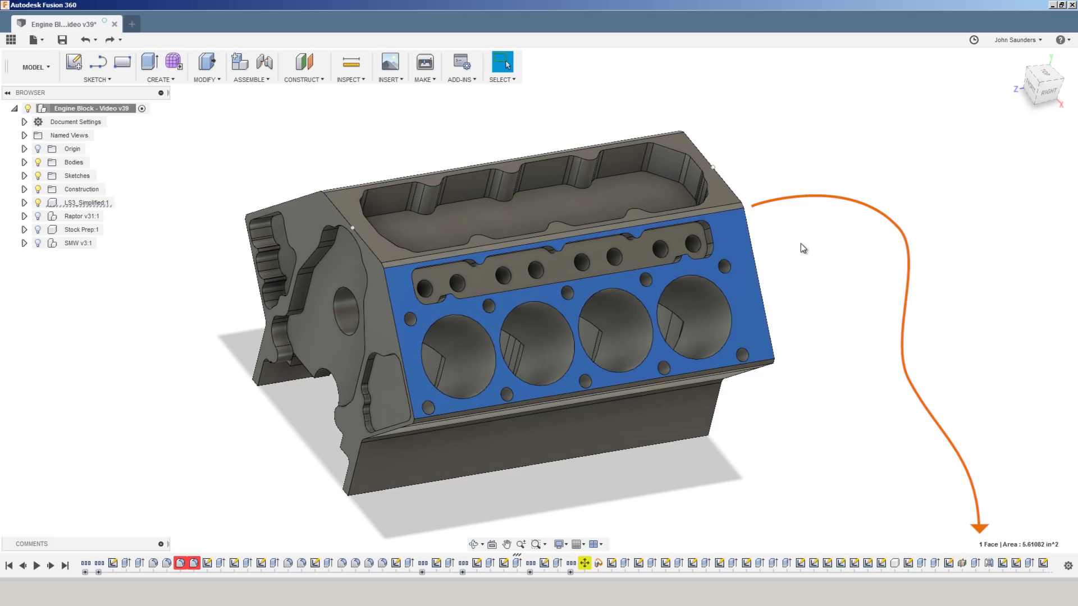
- Measure the distance between the engine block's end faces as 5.99979 in, then close Measure
click(804, 246)
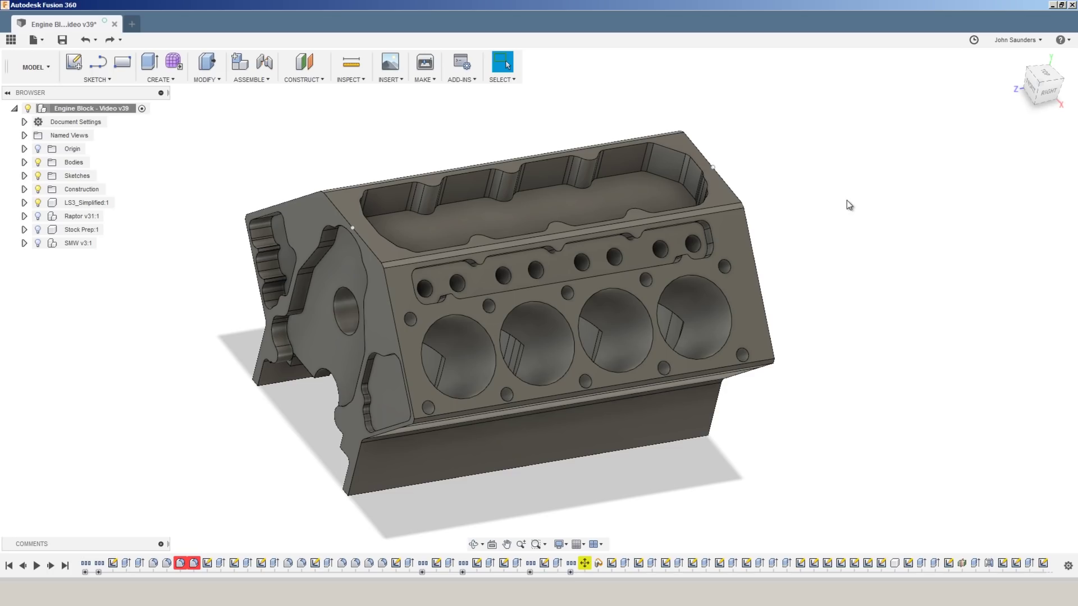
key(i)
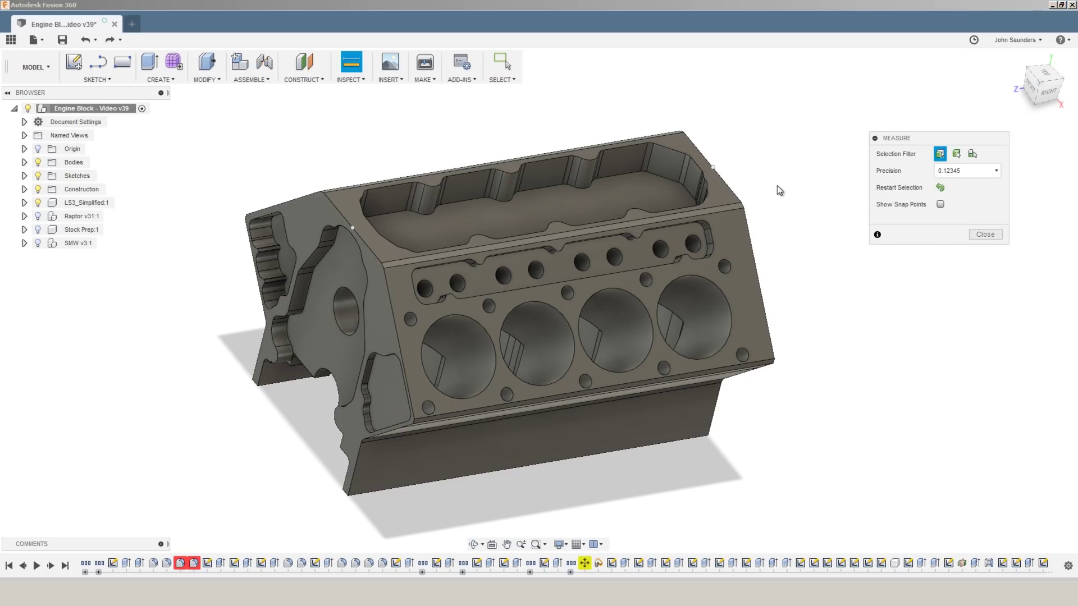
click(698, 217)
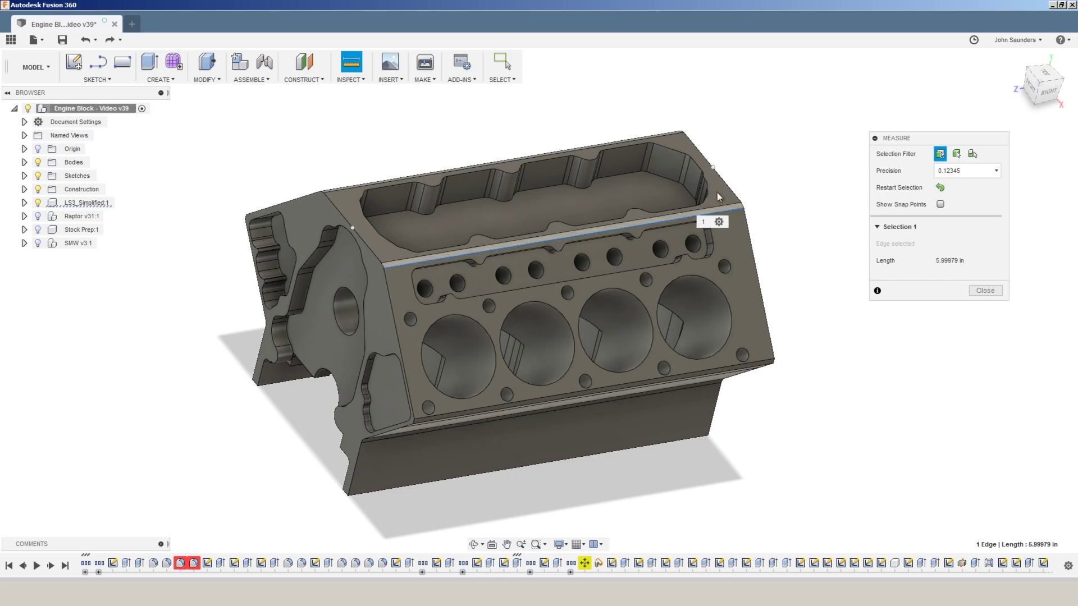
click(786, 184)
click(383, 303)
shift+middle_drag(782, 160, 709, 322)
click(726, 294)
shift+middle_drag(678, 133, 786, 169)
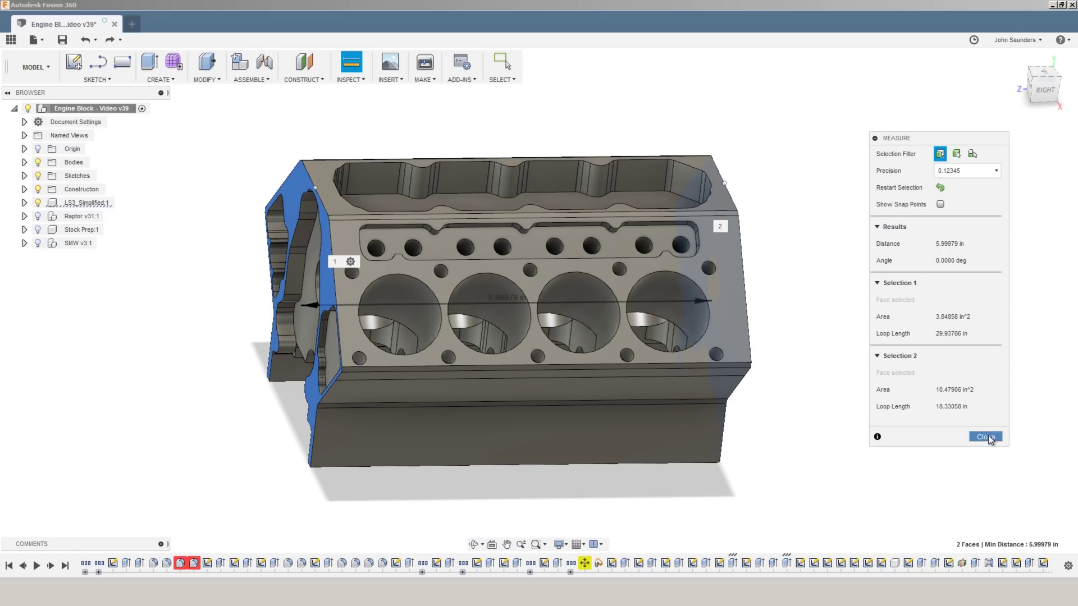
click(986, 436)
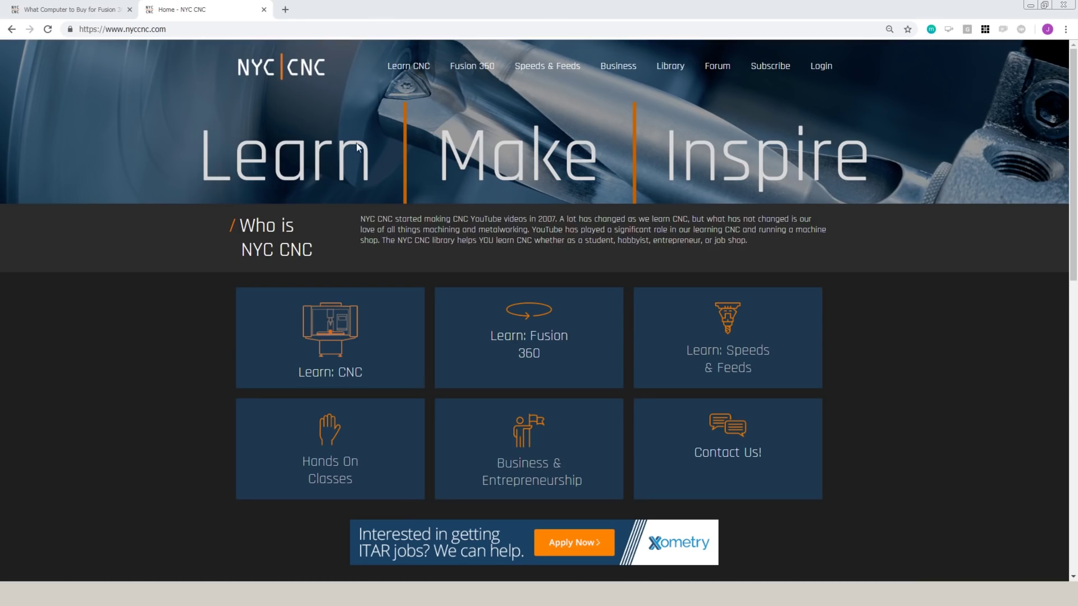
- Open Getting Started from the NYC CNC site's Fusion 360 navigation menu
mouse_move(472, 66)
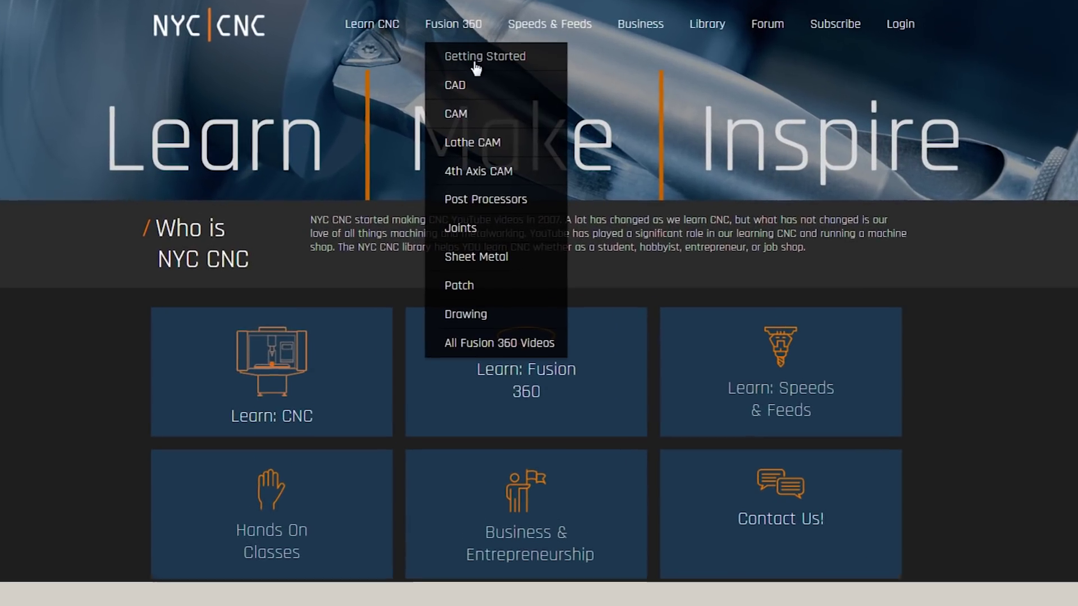
click(474, 58)
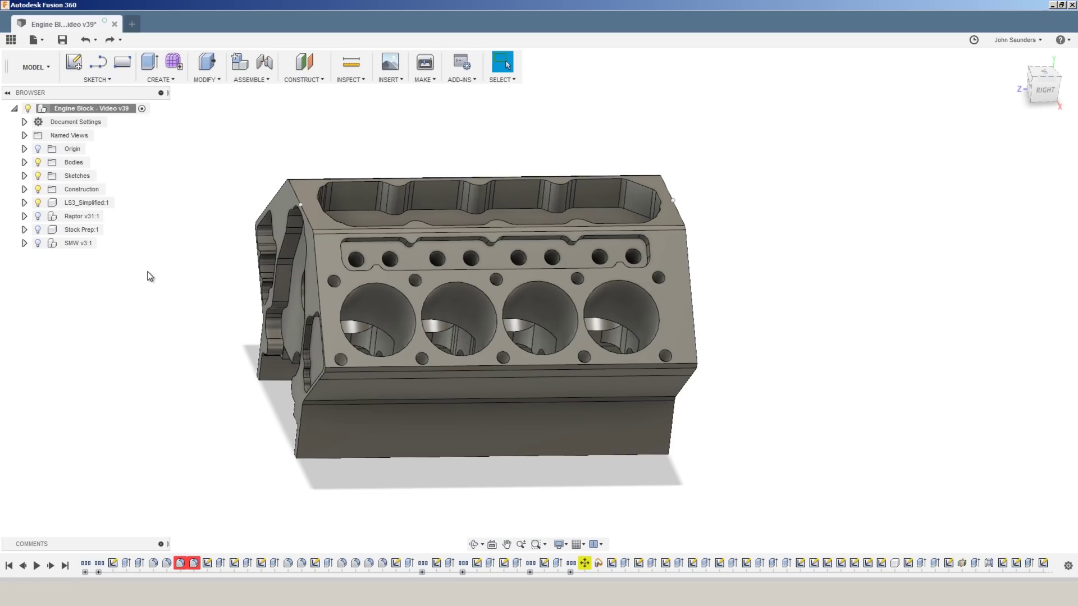
- View the engine block from below and activate the LS3_Simplified:1 component
shift+middle_drag(343, 277, 346, 276)
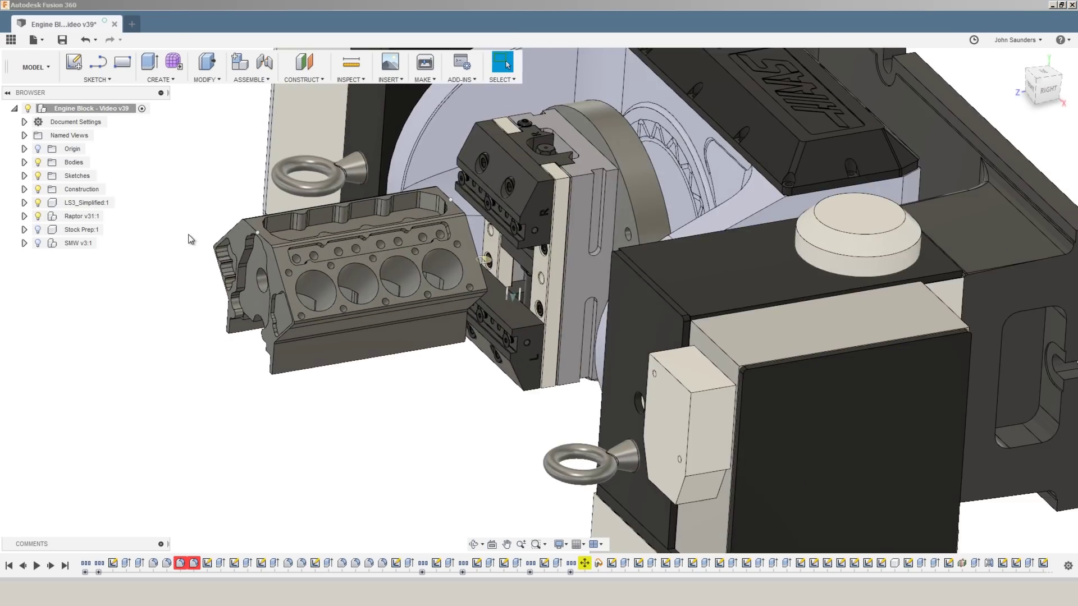
shift+middle_drag(191, 240, 572, 222)
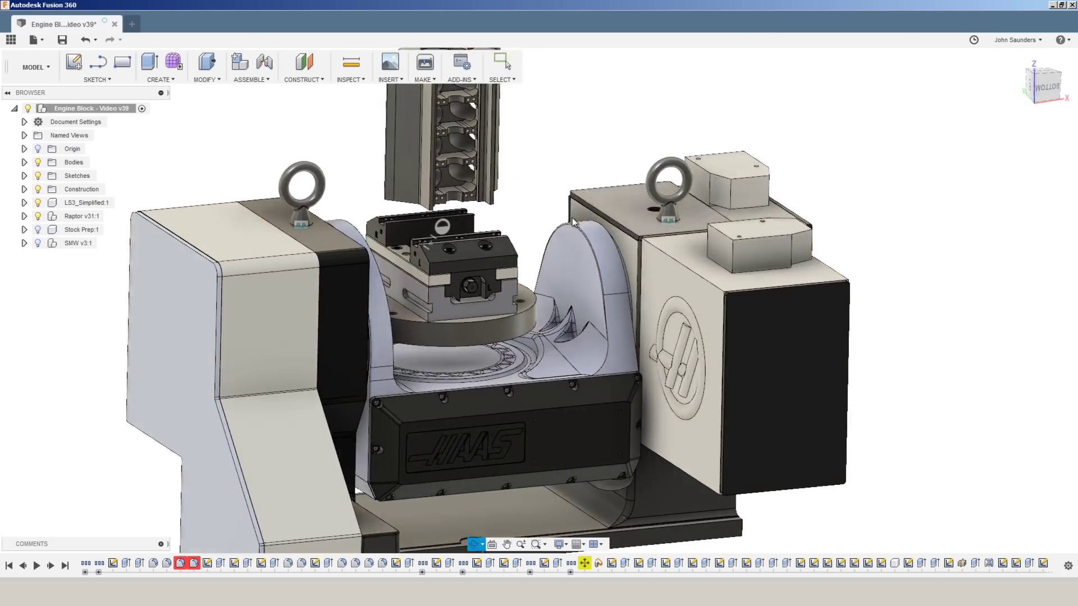
scroll(533, 216, down, 3)
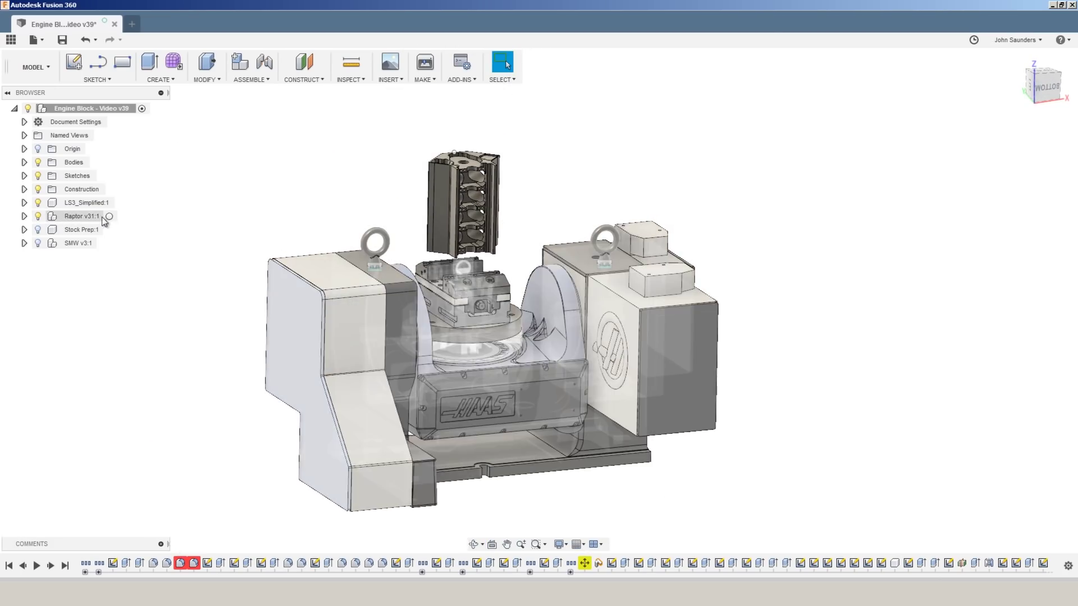
click(127, 202)
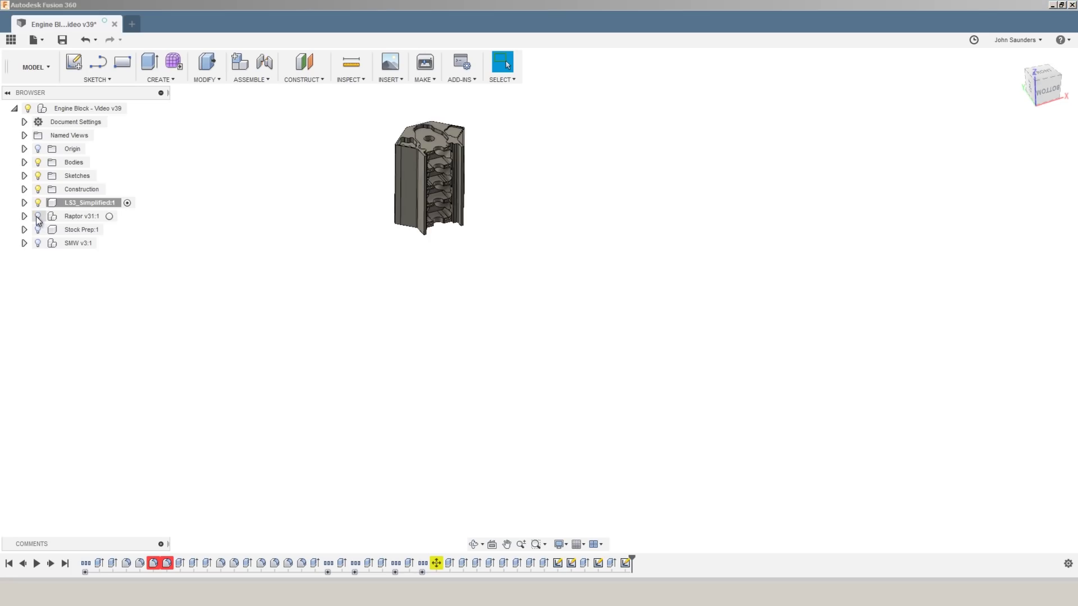
- Toggle the Raptor fixture's visibility and turn off Active component visibility in Design preferences
click(37, 216)
click(37, 216)
click(37, 217)
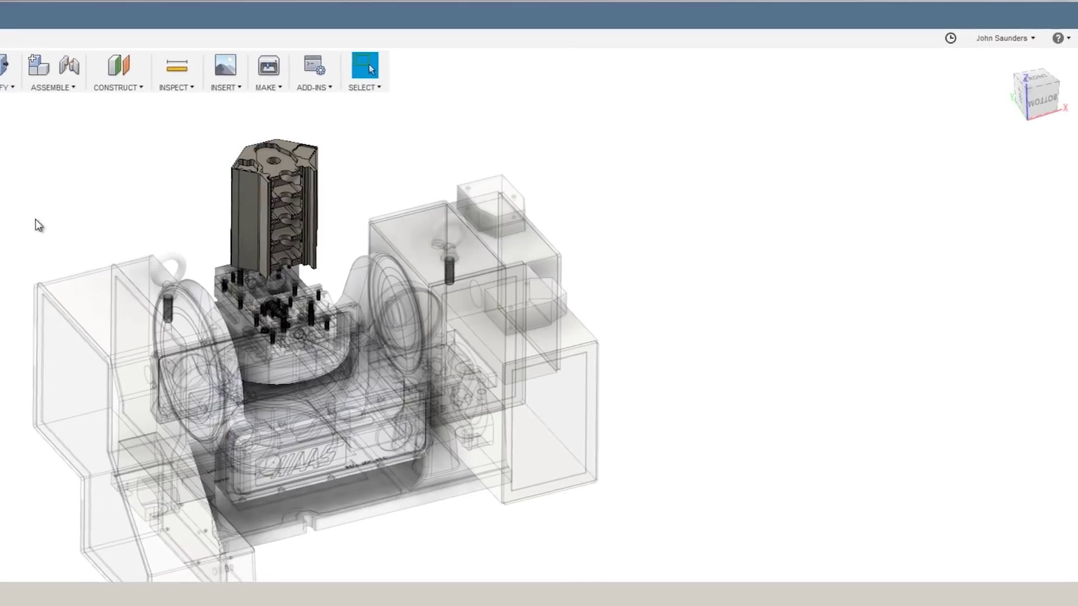
click(1016, 40)
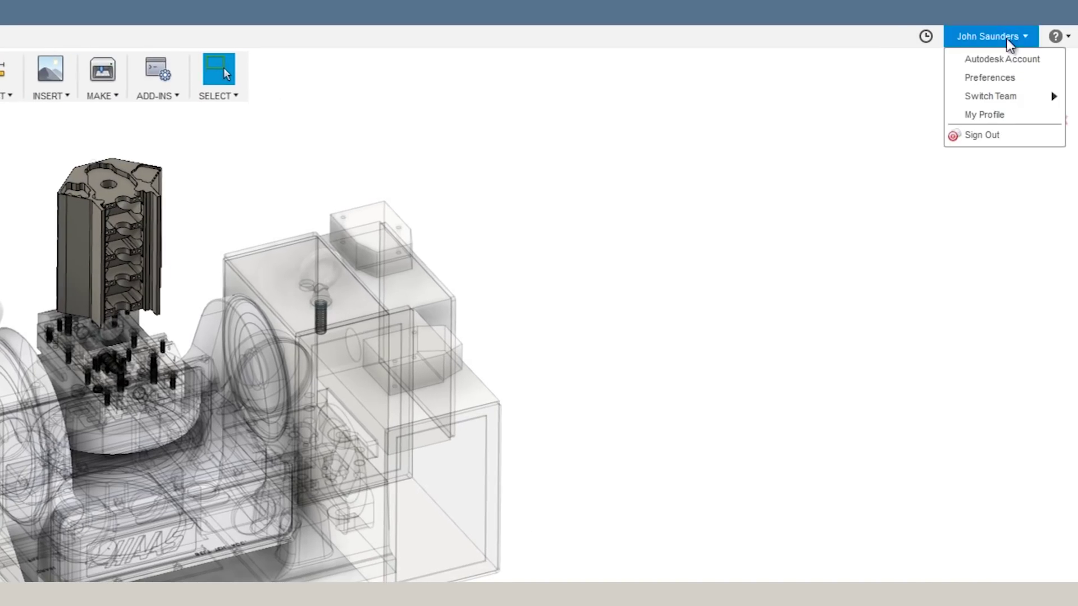
click(989, 78)
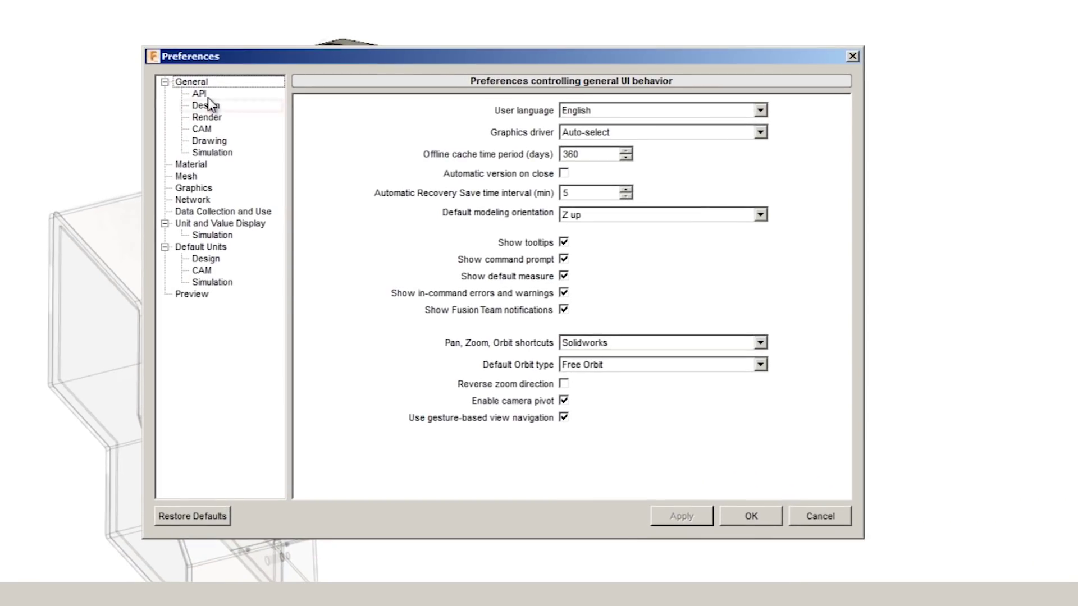
click(148, 136)
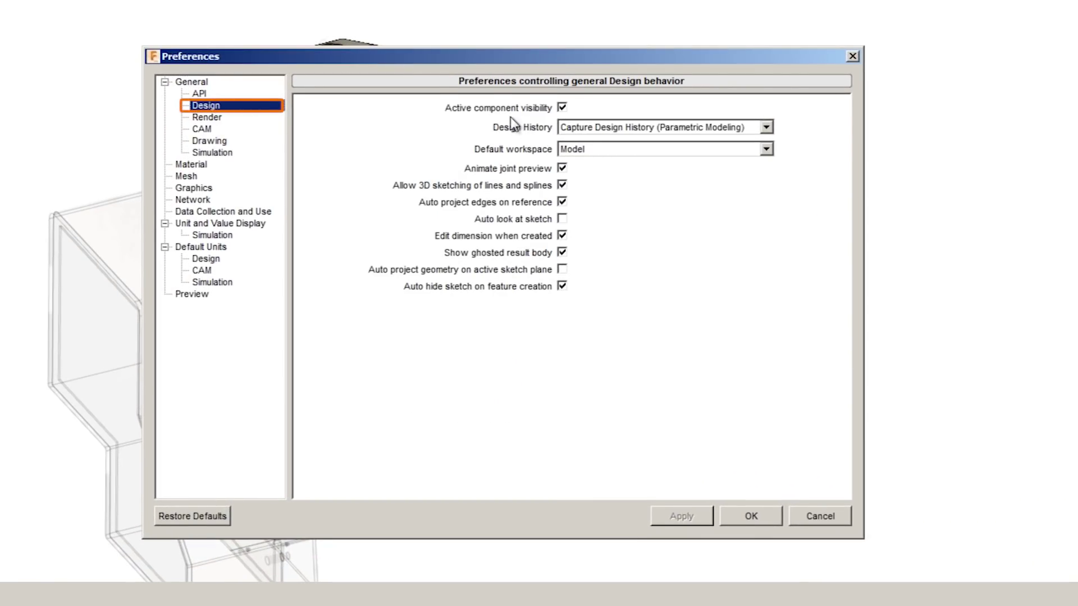
click(562, 107)
click(688, 516)
click(766, 520)
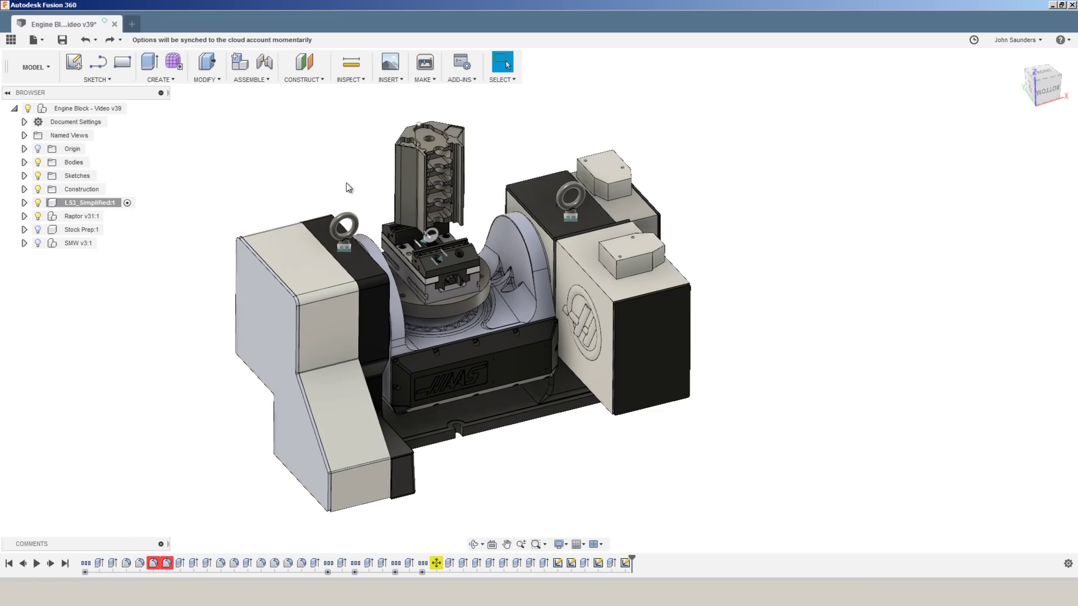
- Turn on Auto look at sketch in Design preferences and save the change
scroll(363, 180, up, 2)
click(1017, 39)
click(1024, 67)
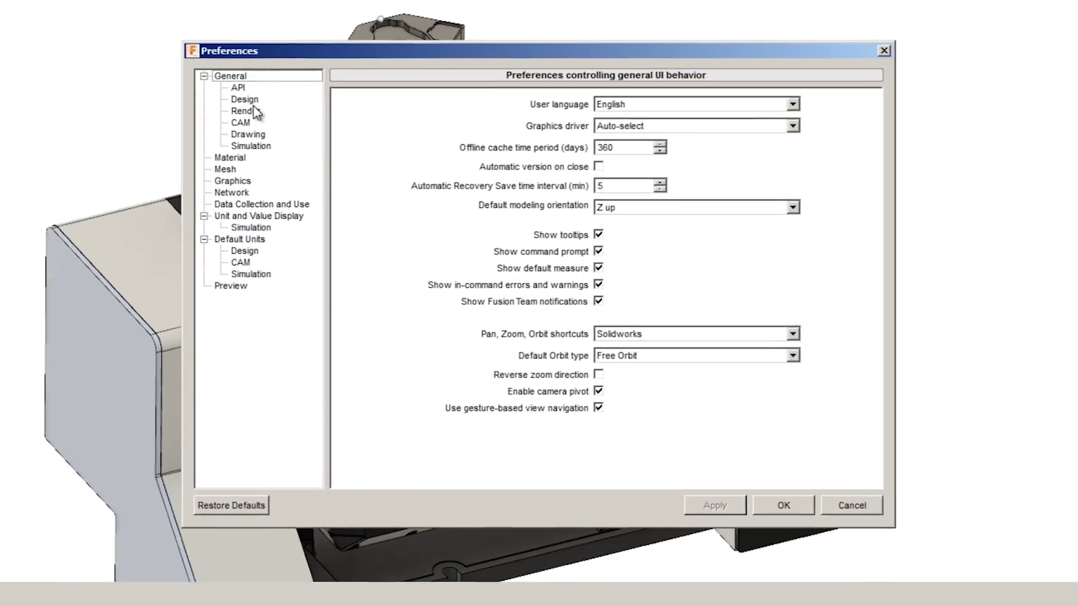
click(245, 100)
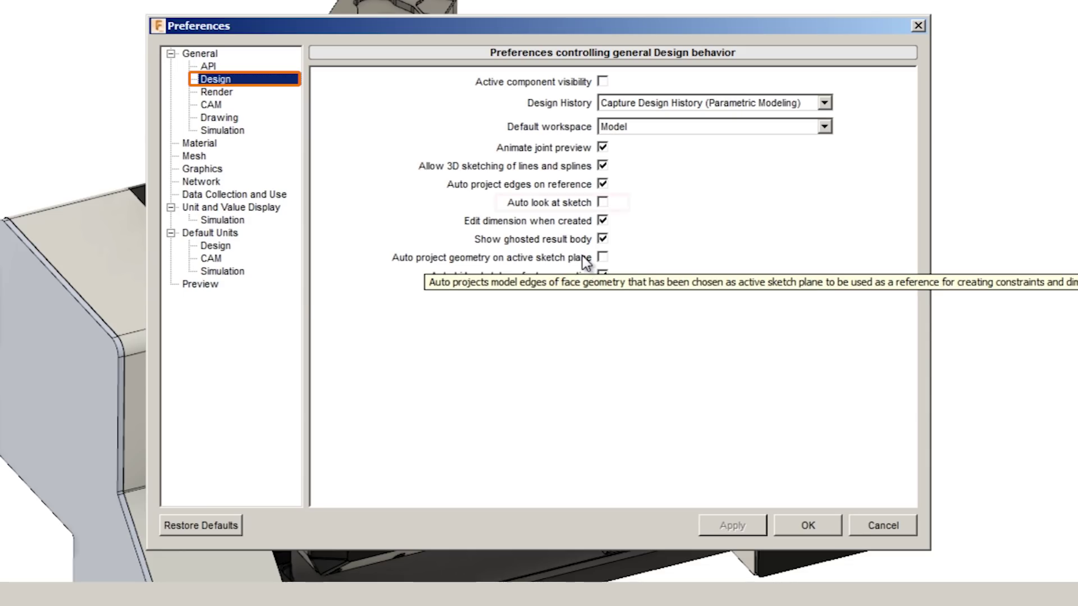
click(602, 202)
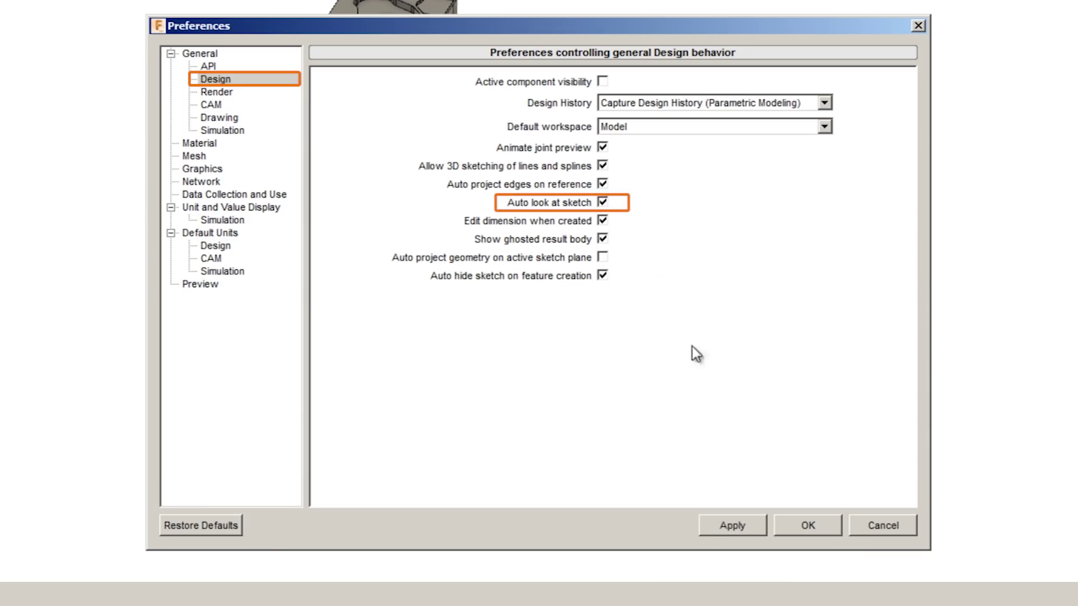
click(733, 526)
click(808, 526)
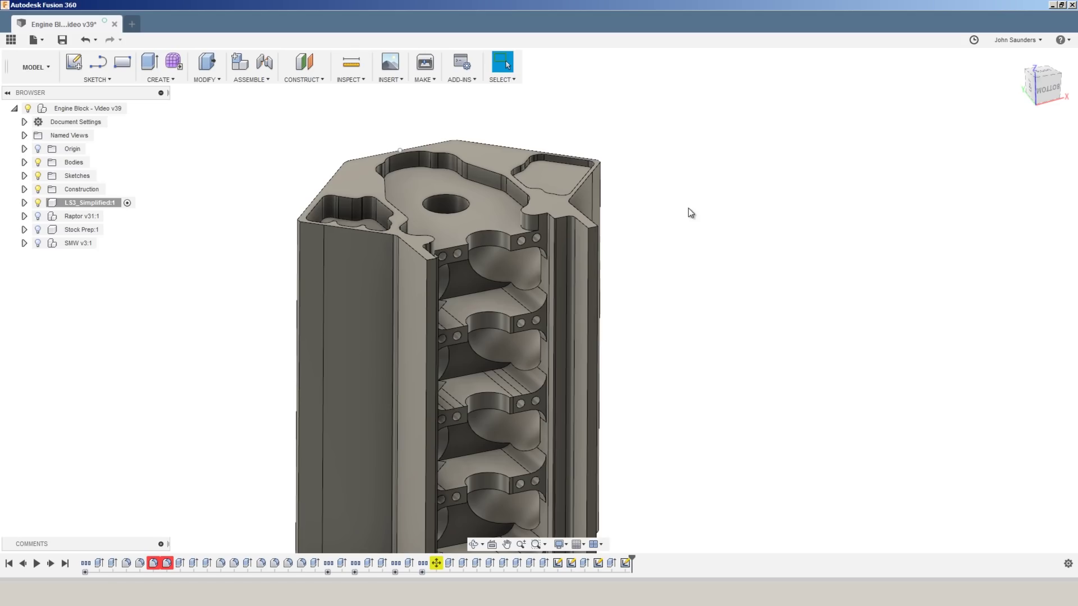
- Start a circle sketch on the block's top deck face, then undo it with Ctrl+Z
click(498, 159)
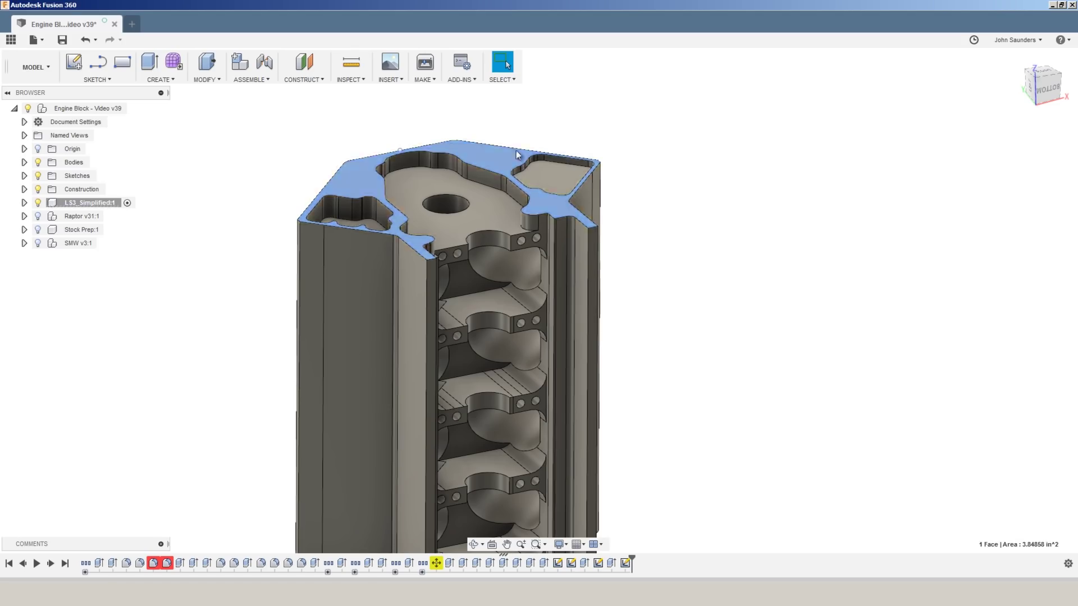
click(709, 186)
key(c)
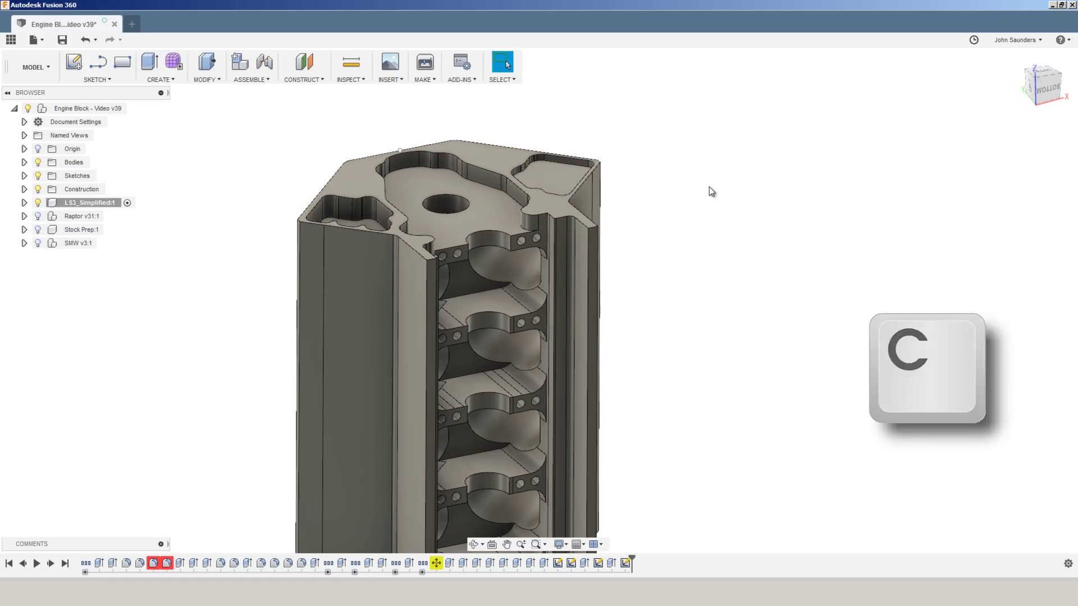
click(501, 161)
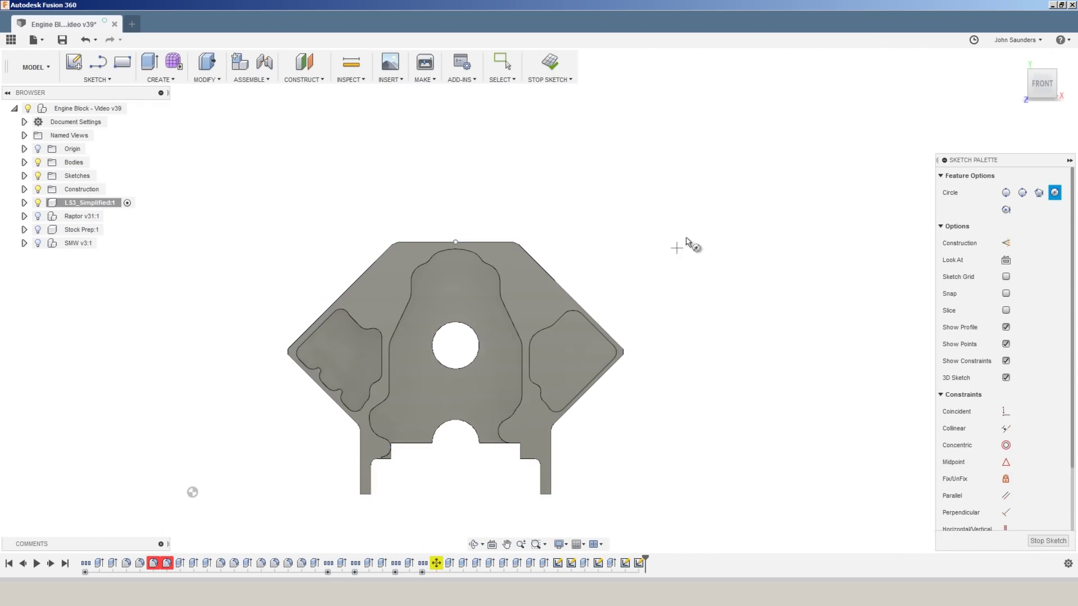
scroll(688, 243, up, 2)
scroll(711, 197, up, 1)
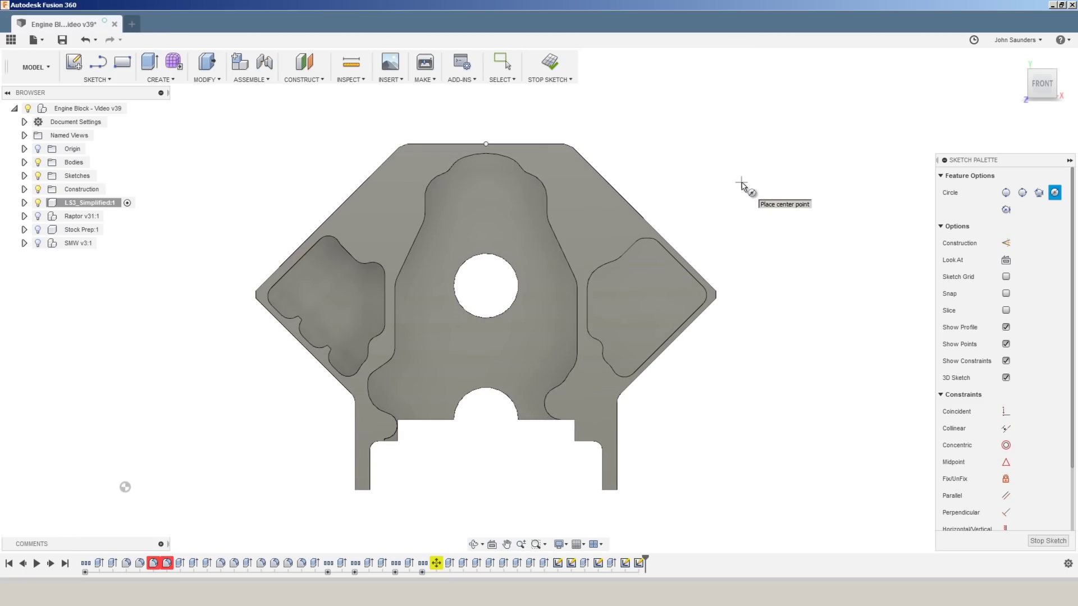
key(ctrl+z)
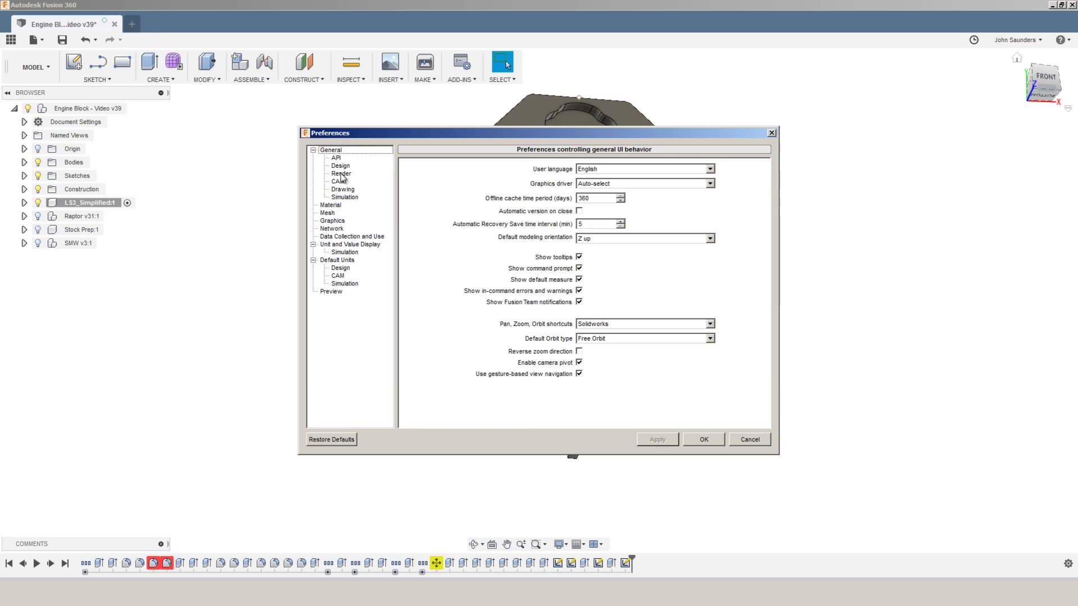
- Turn off Auto look at sketch in Design preferences and save the change
click(340, 166)
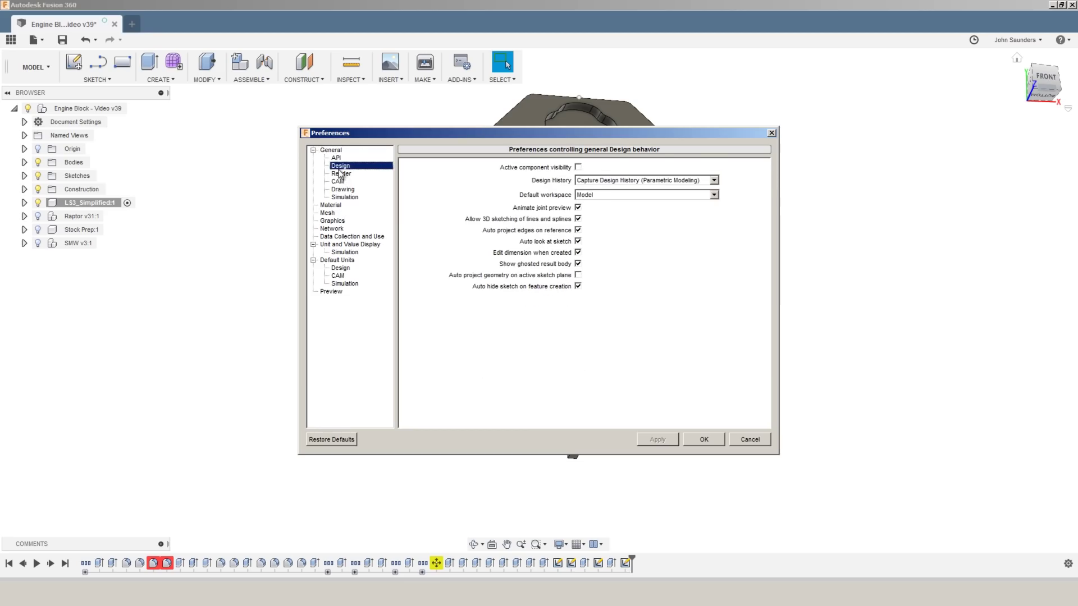
click(658, 439)
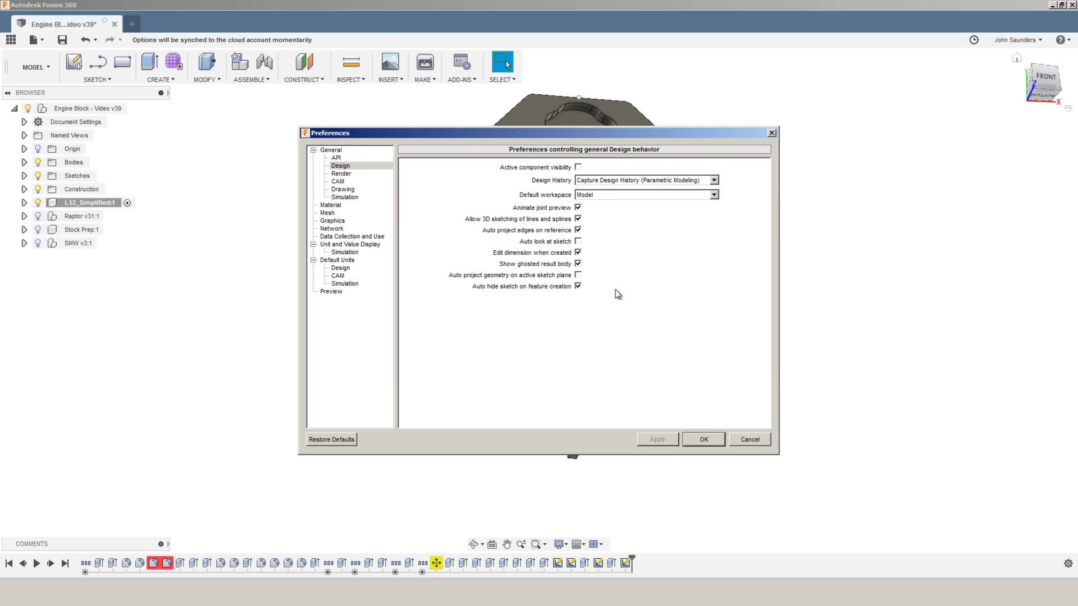
click(704, 439)
- Draw a small circle on the block's top face and turn the view to Look At the sketch
shift+middle_drag(704, 439, 769, 186)
key(c)
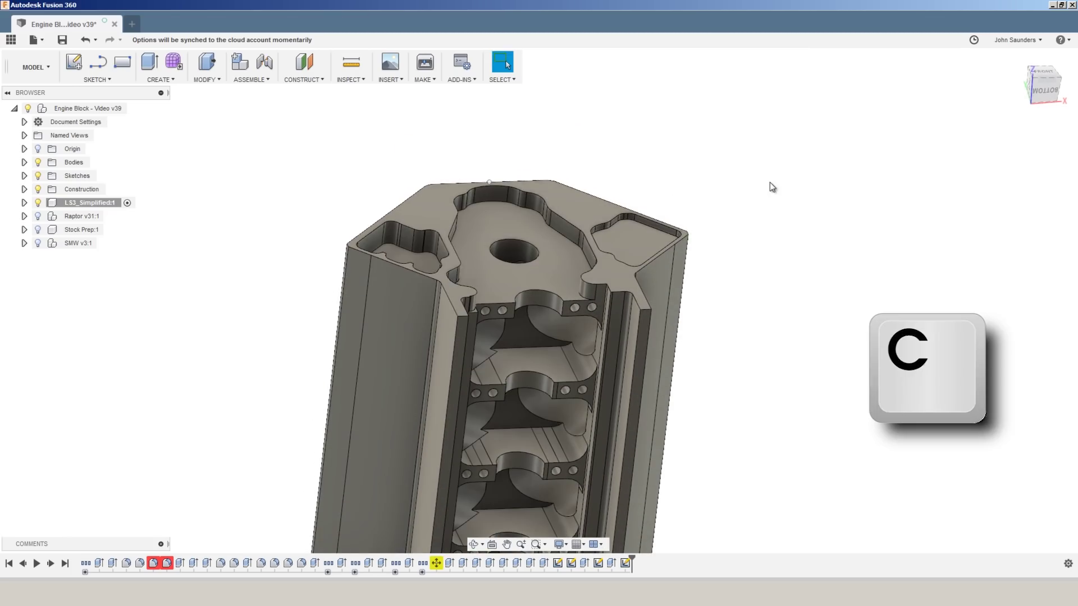
click(595, 214)
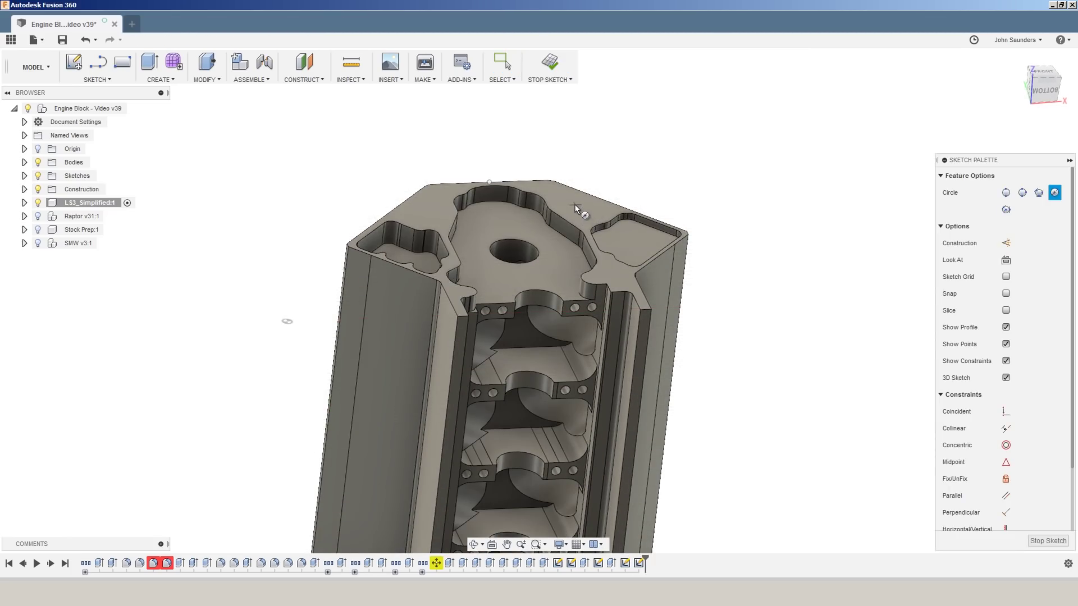
click(574, 203)
click(588, 206)
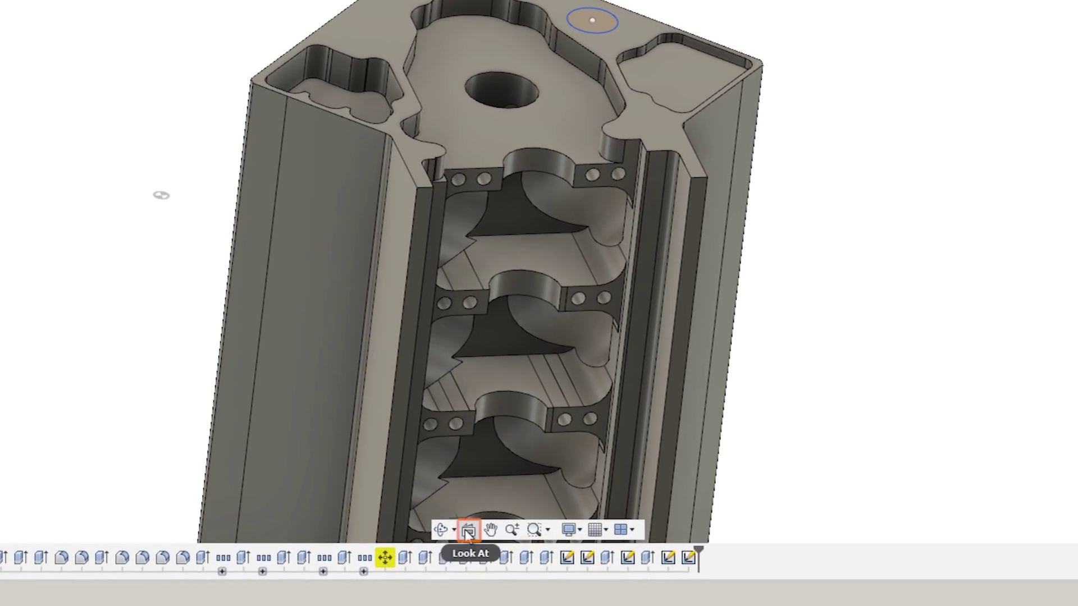
click(467, 532)
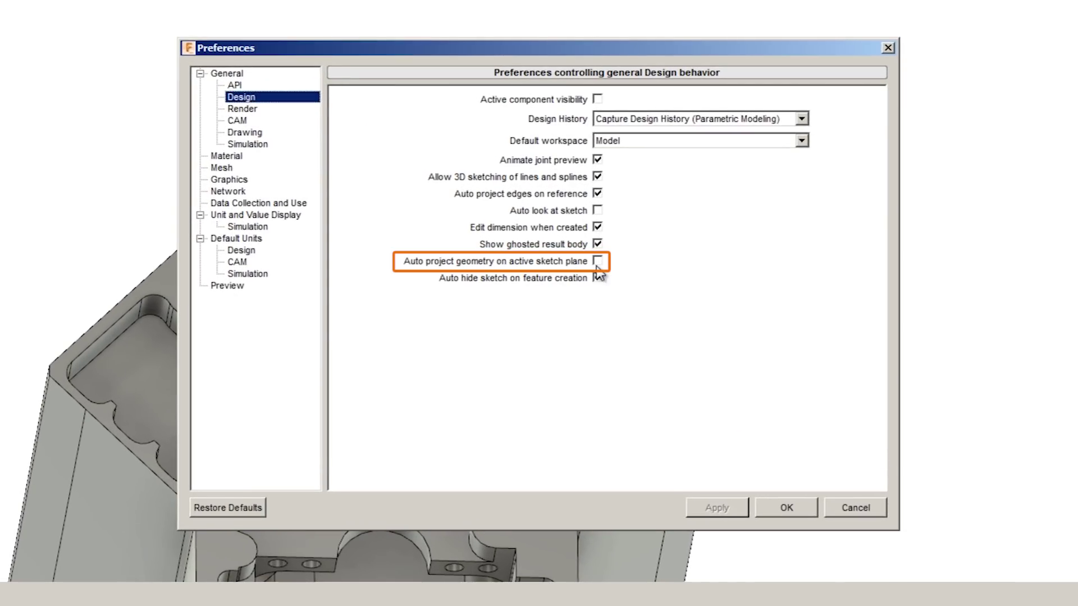
- Enable Auto project geometry, try a circle sketch on the top face, then undo it
click(579, 268)
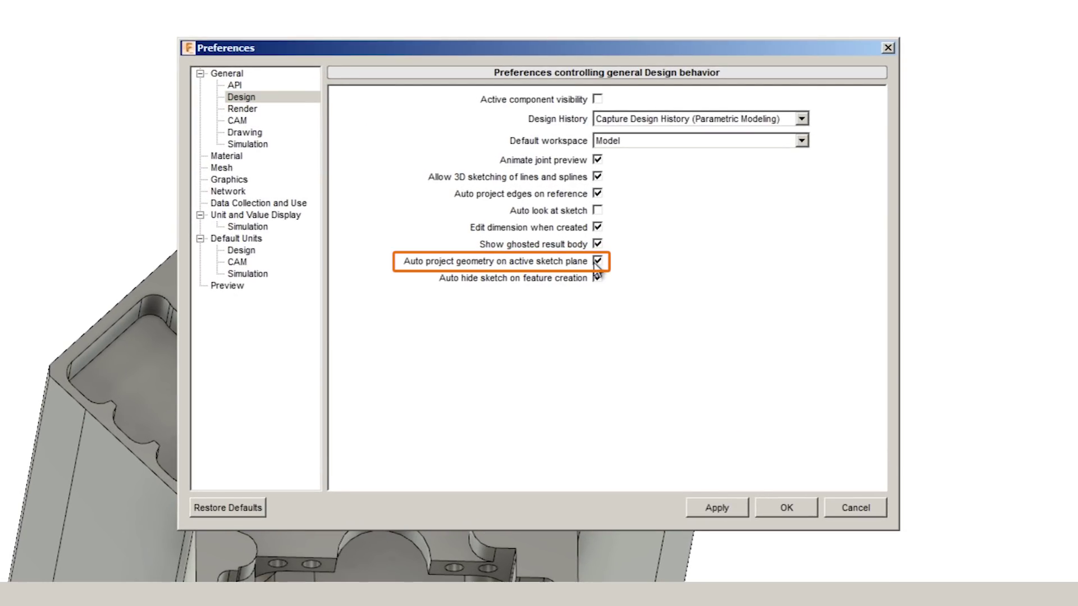
click(717, 508)
click(786, 507)
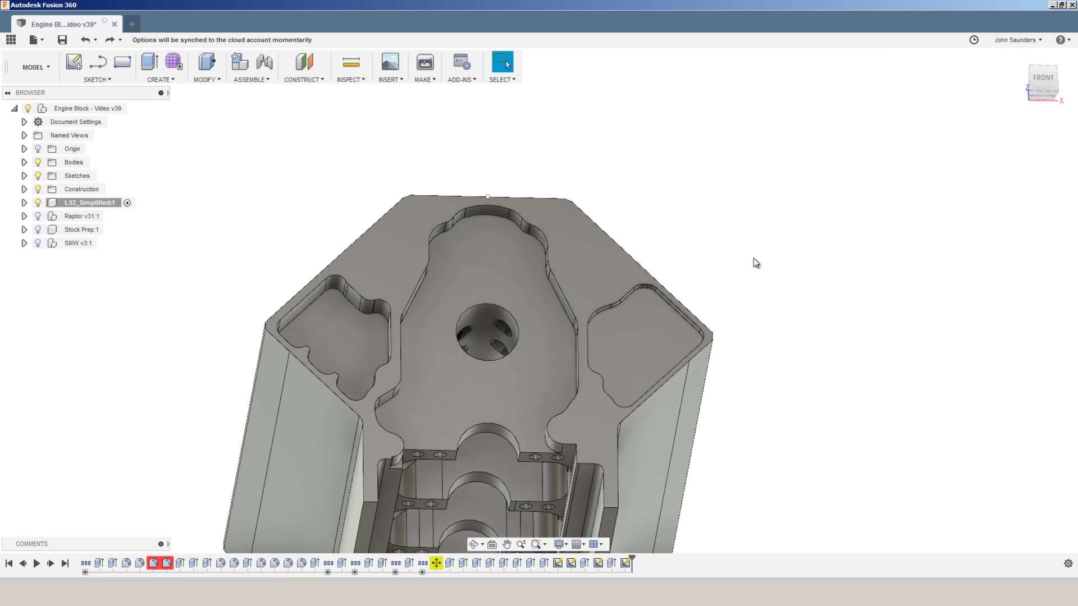
shift+middle_drag(755, 260, 592, 262)
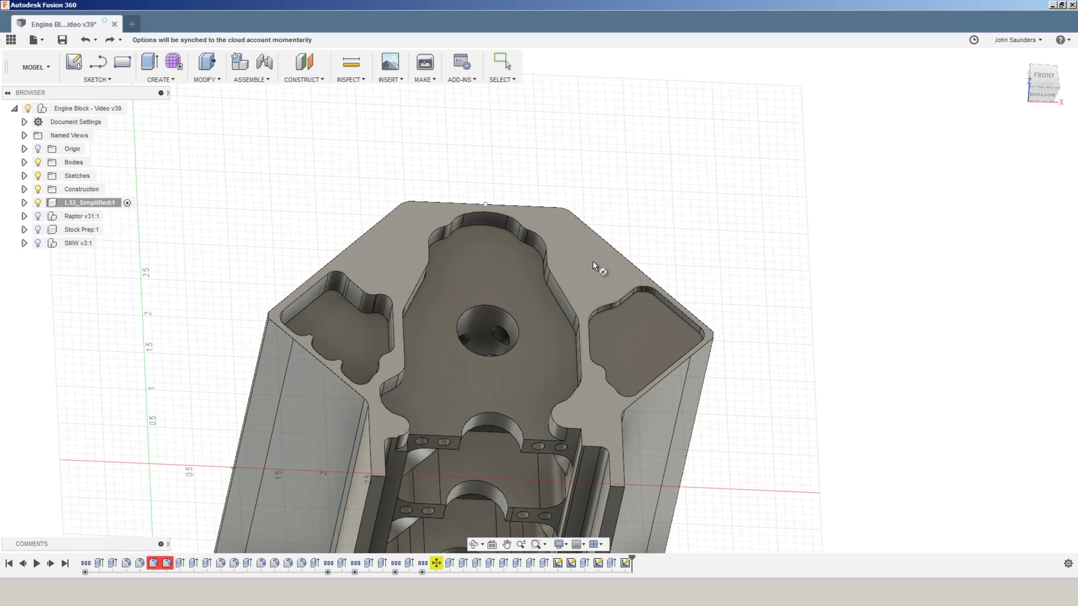
key(c)
click(591, 261)
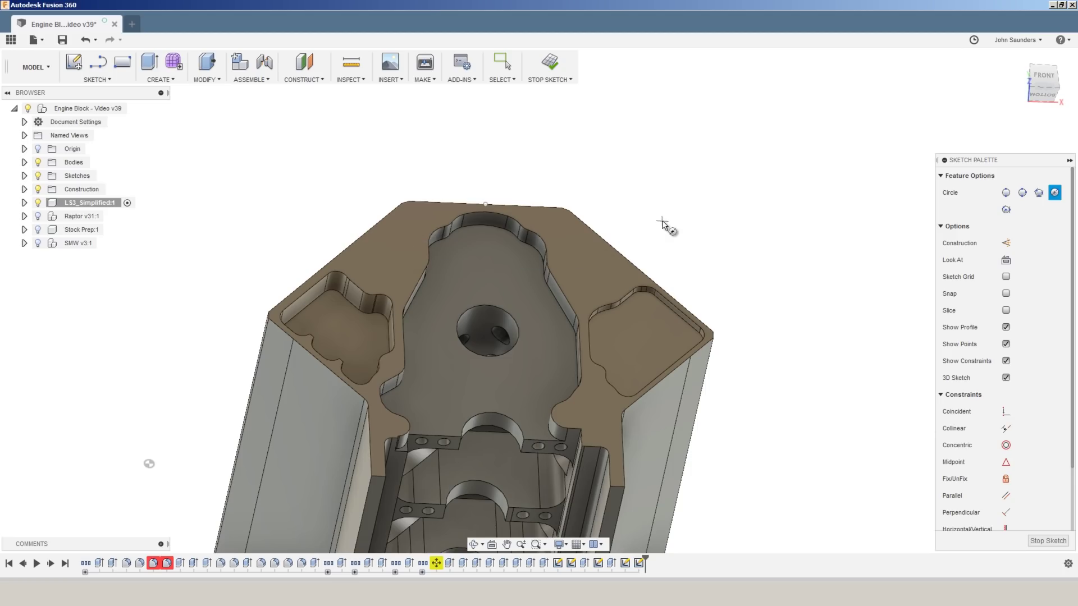
key(Escape)
key(ctrl+z)
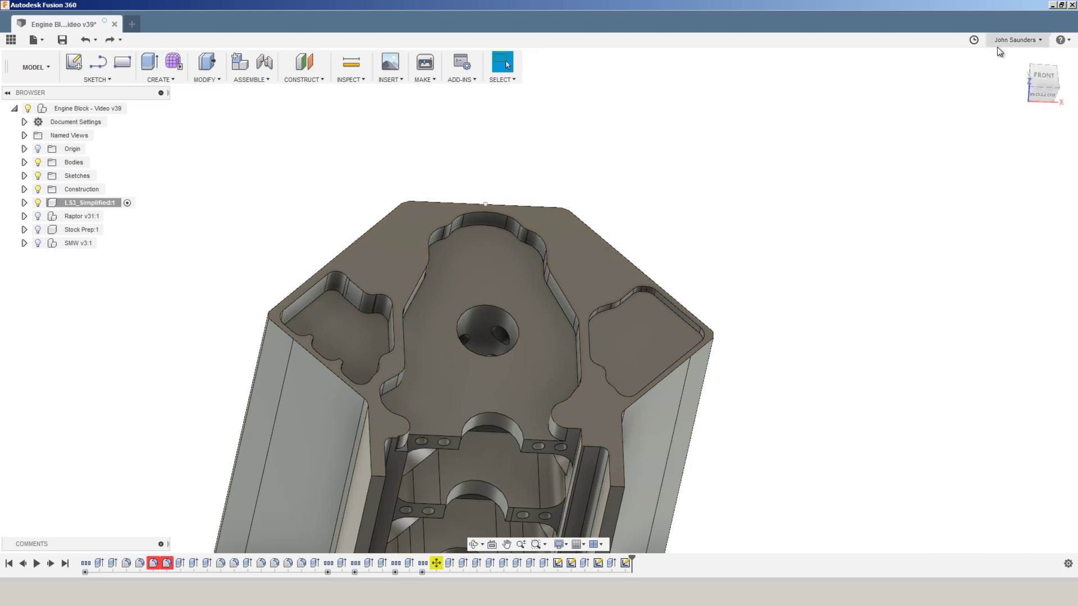
- Turn off Auto project geometry on active sketch plane in the Design preferences
click(1016, 39)
click(1010, 67)
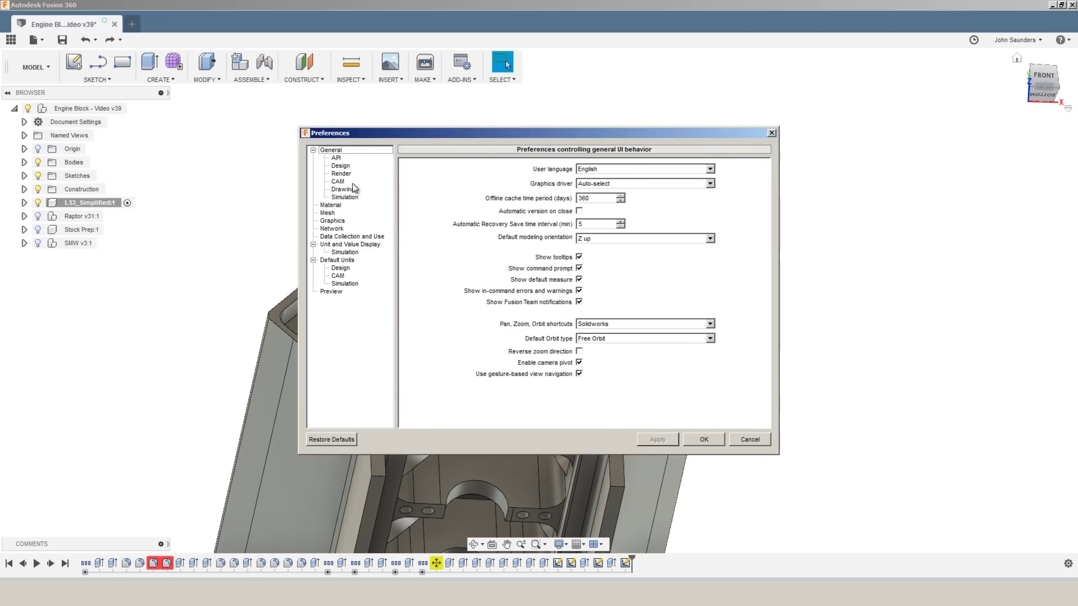
click(342, 166)
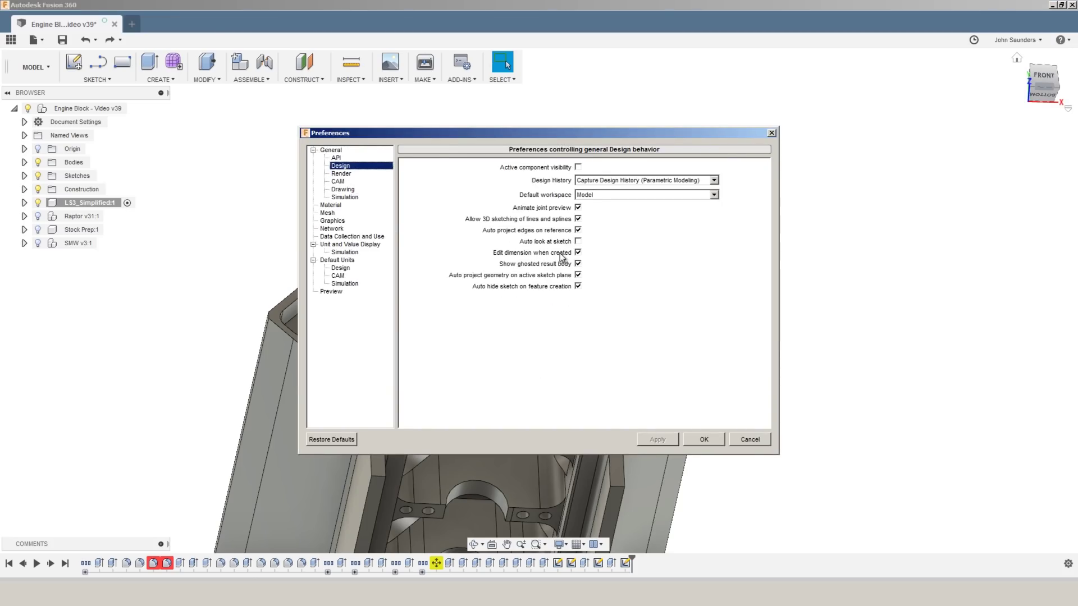
click(578, 275)
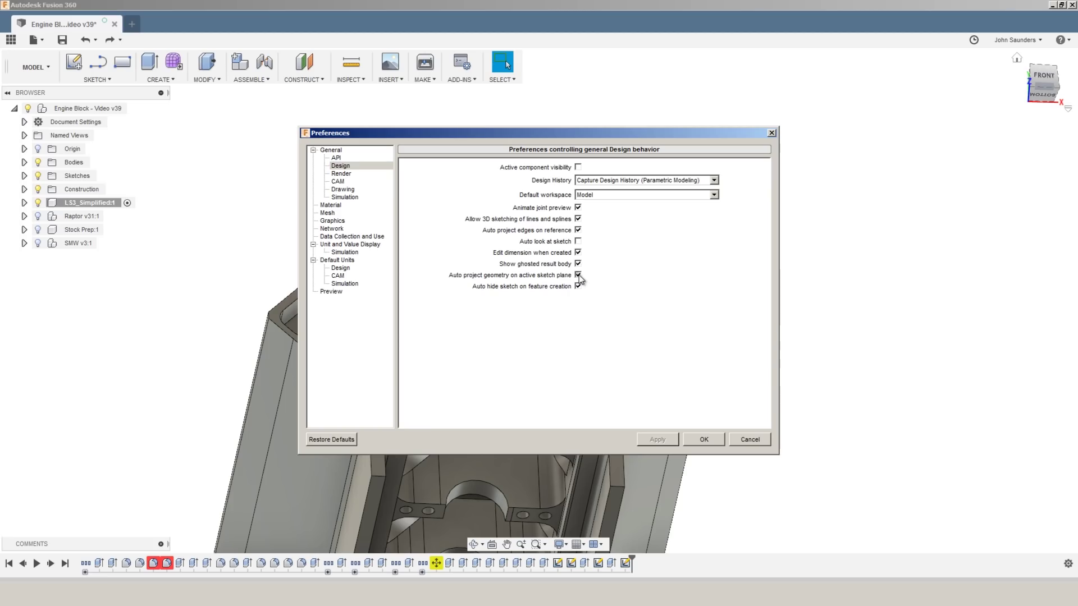
click(662, 442)
click(687, 442)
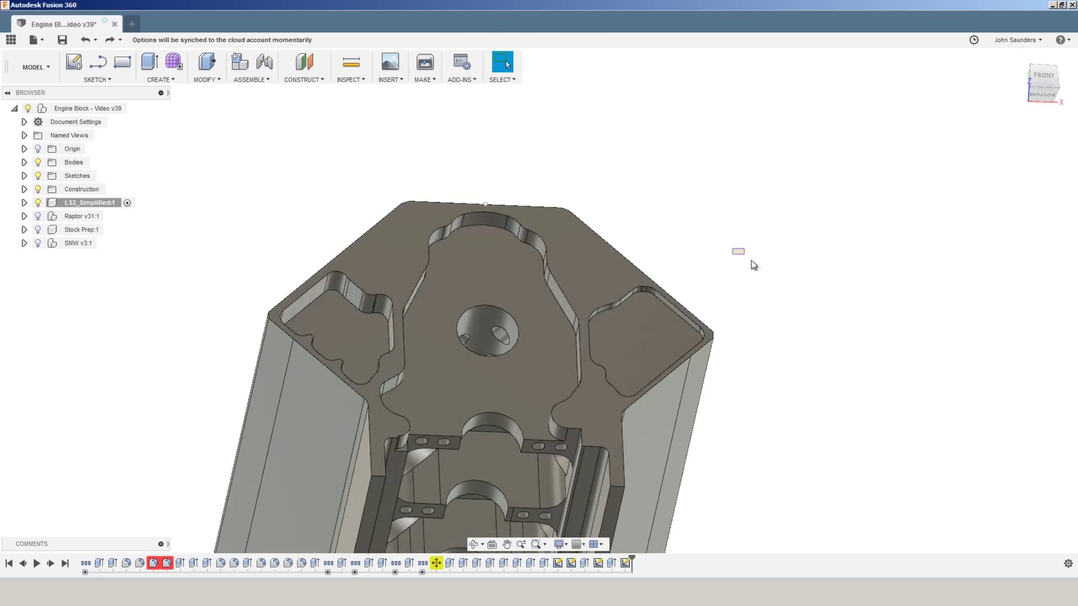
- Sketch a circle on the block's top face, centred near the top-right edge
key(c)
click(587, 261)
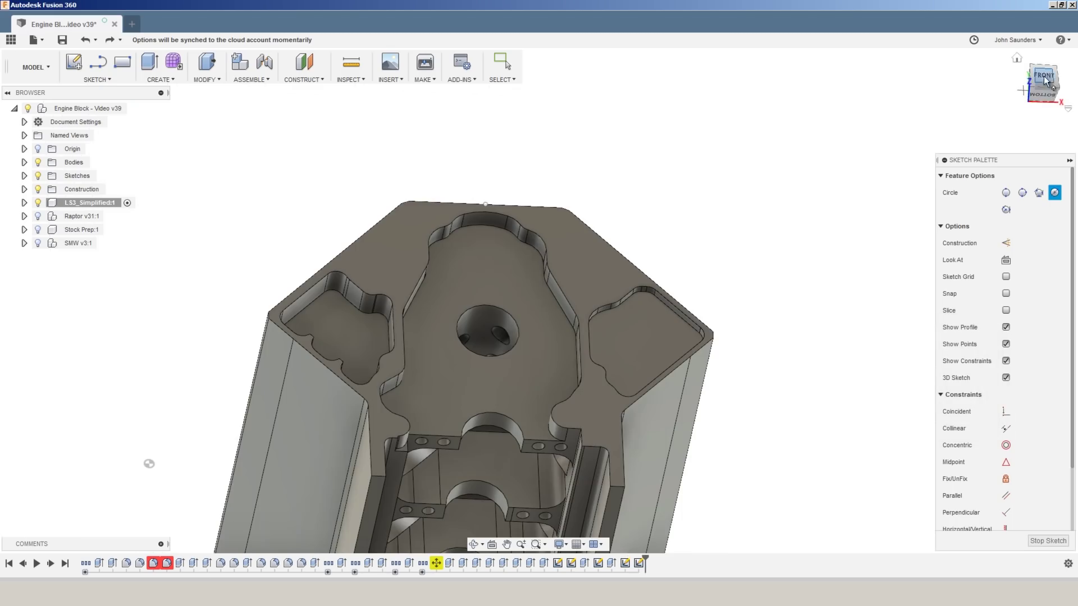
click(579, 253)
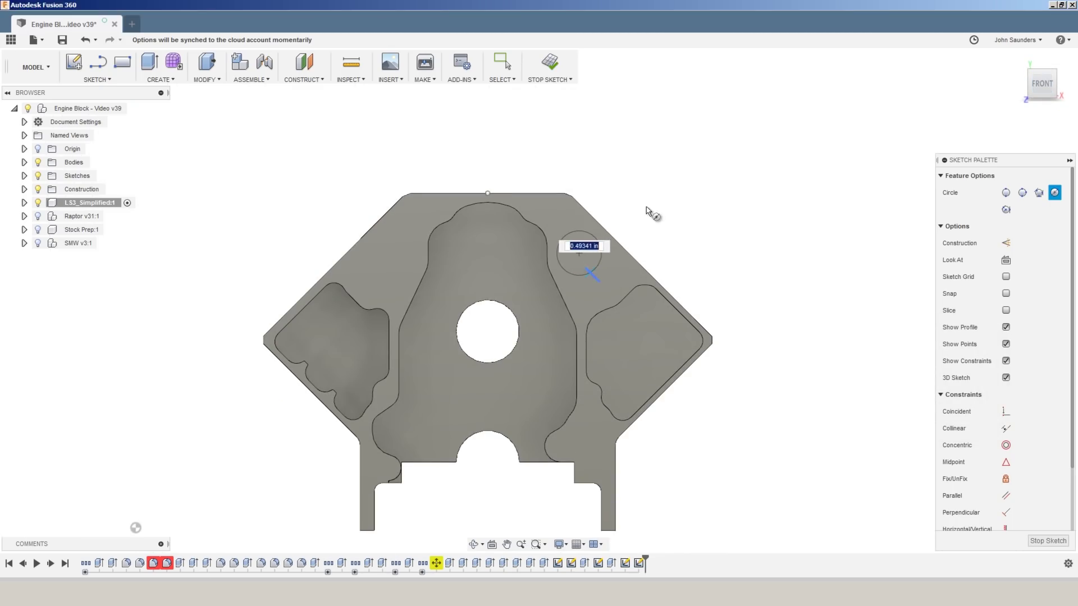
key(Return)
- Project the block's top-right edge into the circle sketch
mouse_move(717, 271)
shift+middle_down()
mouse_move(717, 238)
mouse_move(652, 269)
mouse_move(681, 277)
mouse_move(723, 215)
shift+middle_up()
key(p)
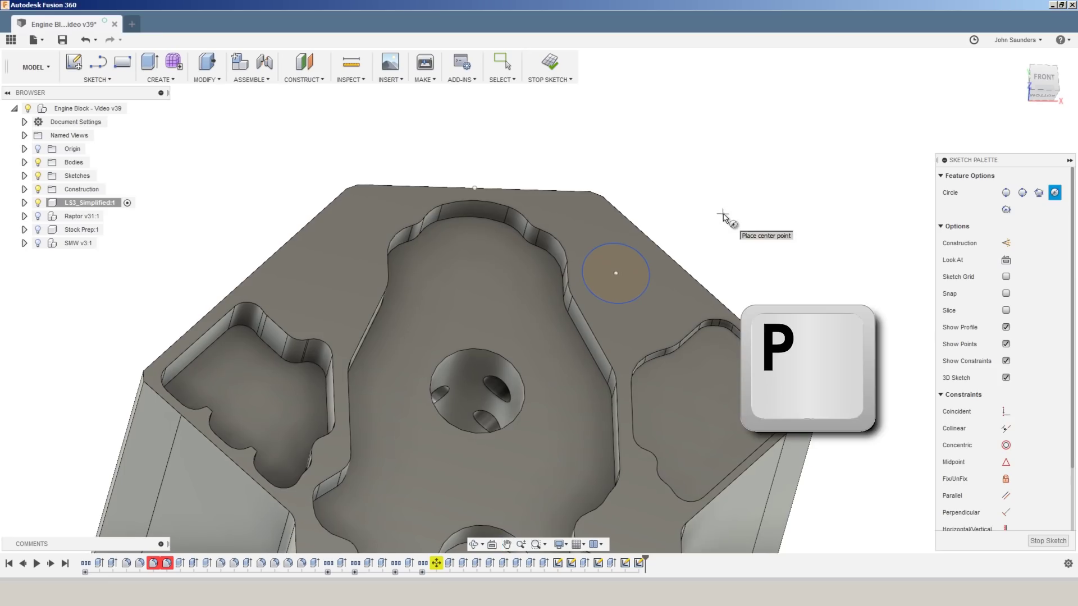
click(659, 246)
click(946, 217)
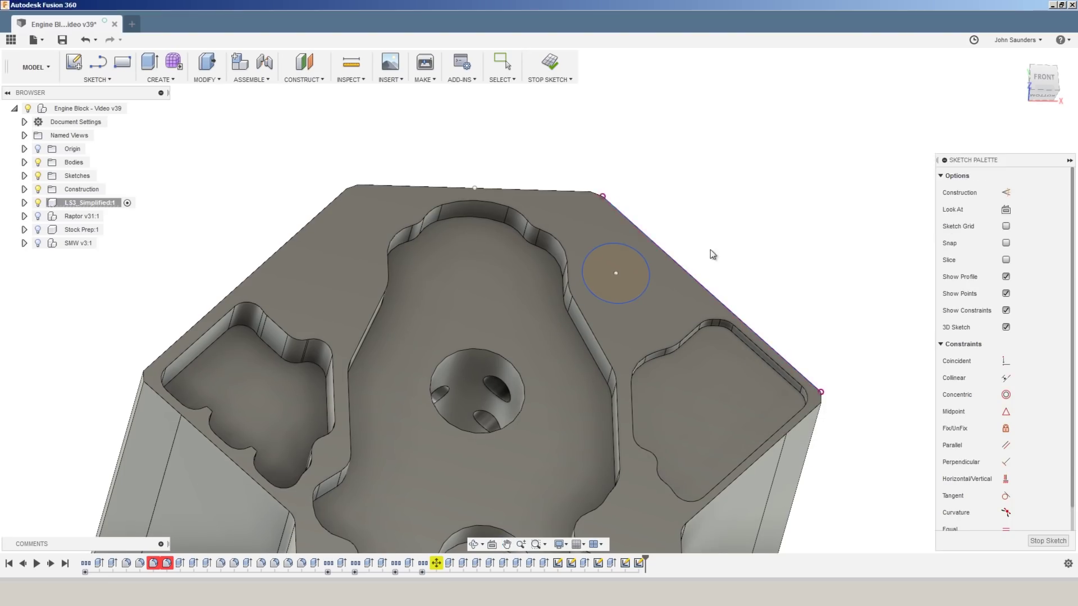
scroll(710, 249, down, 2)
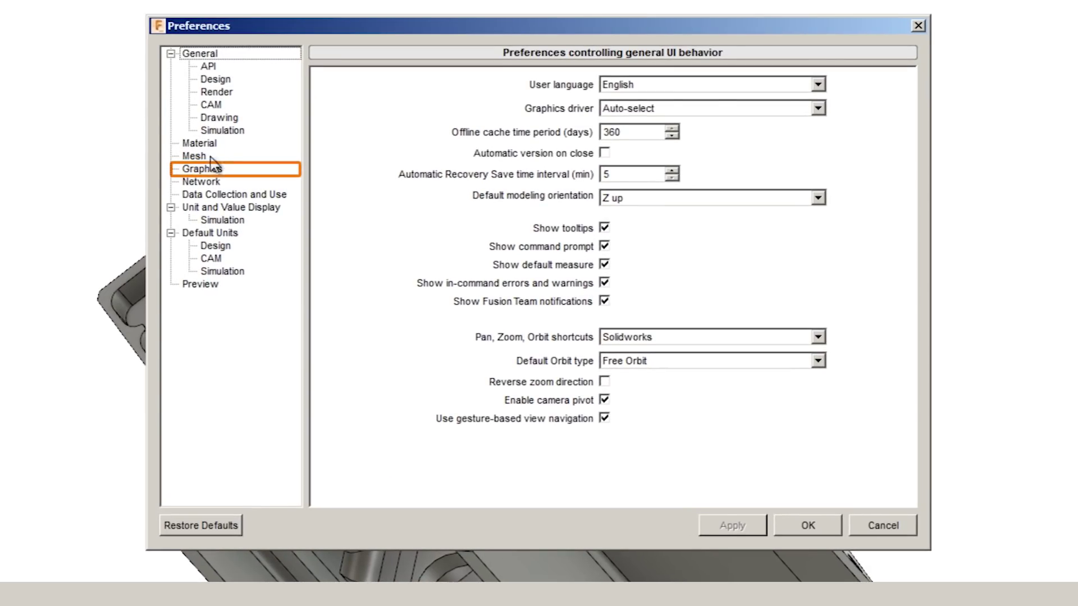
- Keep Simple selection display and set minimum navigation framerate to 60 FPS in Graphics preferences
click(212, 169)
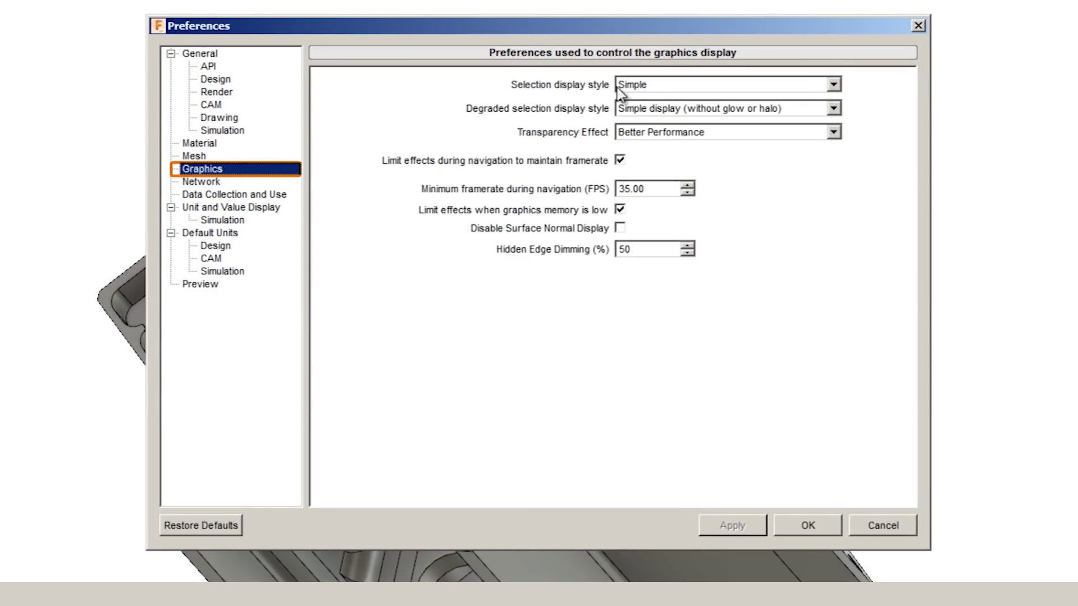
click(678, 87)
click(695, 111)
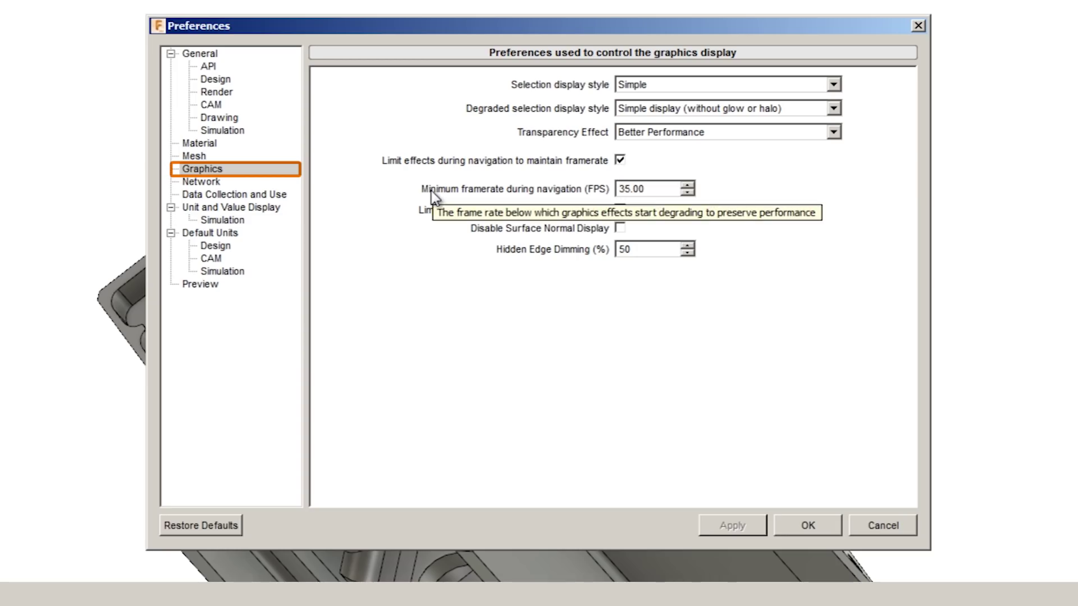
double_click(631, 189)
text(60)
drag(634, 189, 595, 192)
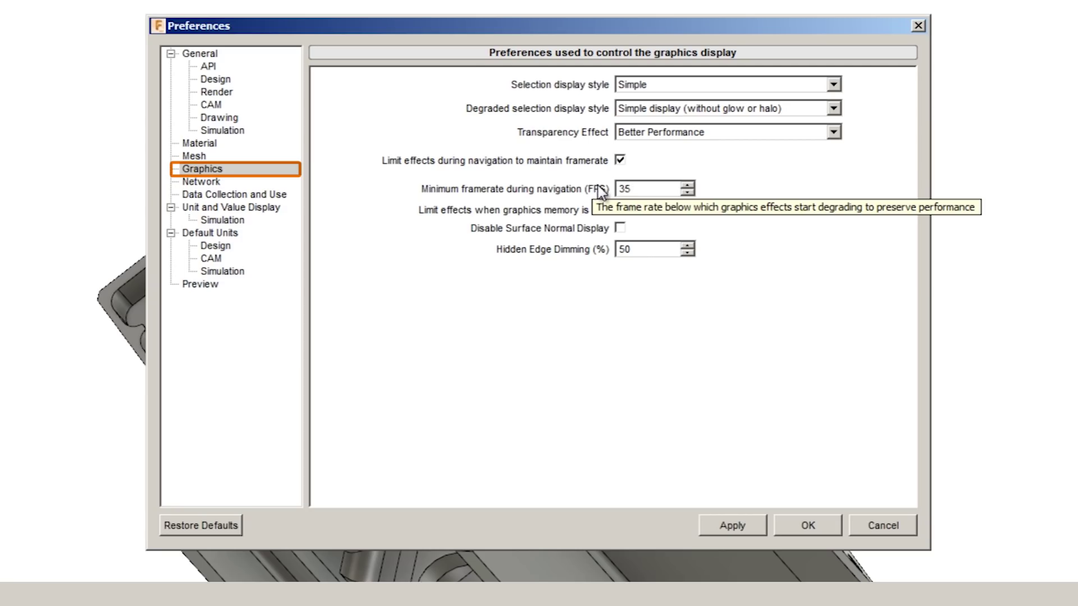
click(751, 527)
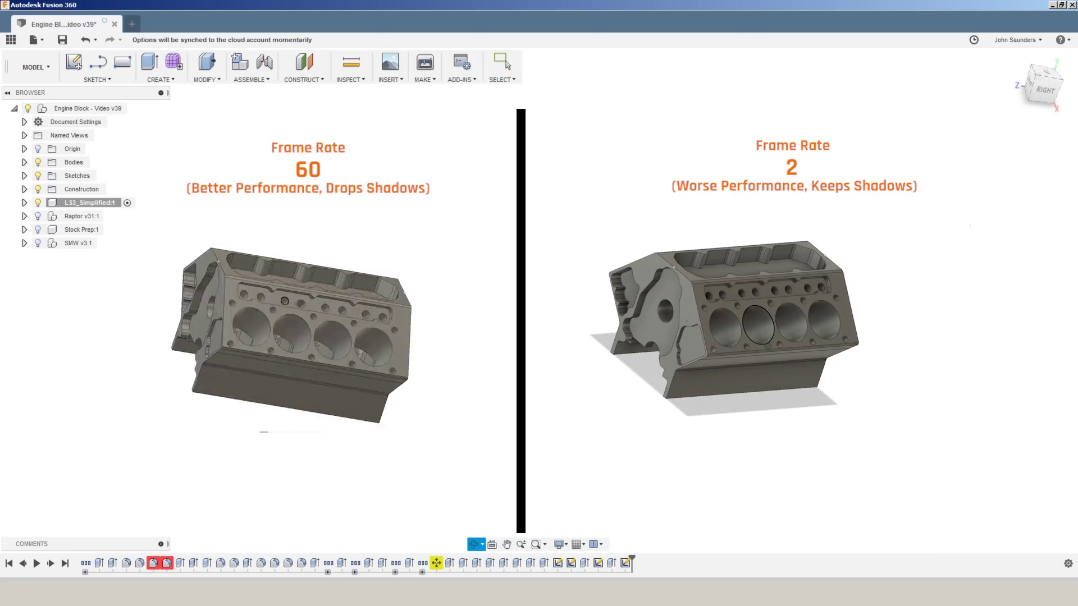
shift+middle_drag(284, 301, 316, 312)
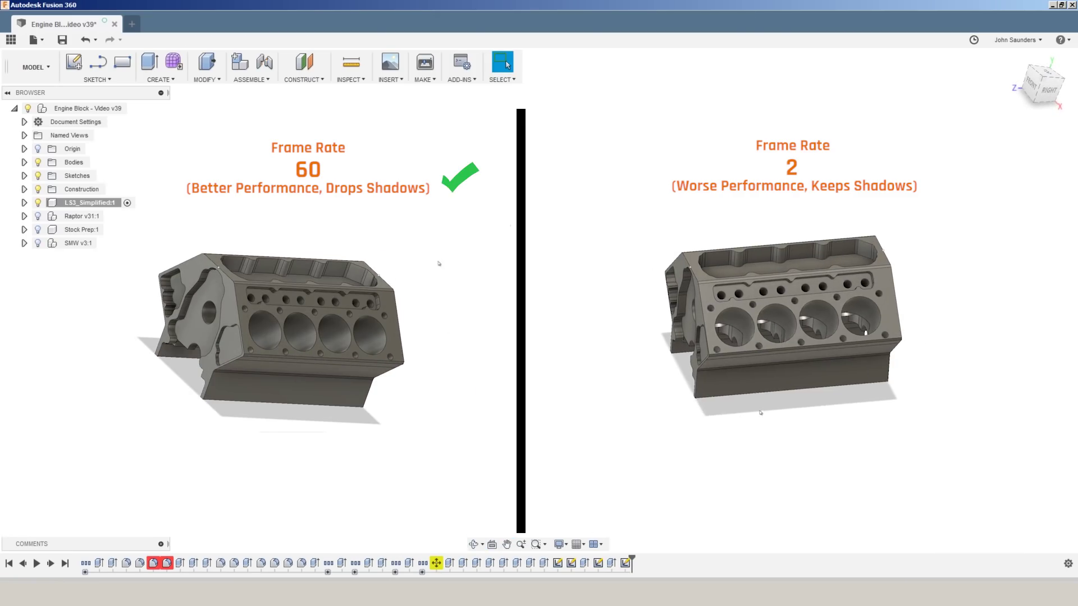
- Lower the minimum navigation framerate to 2 FPS, then orbit to confirm the ground shadow remains
shift+middle_drag(440, 262, 445, 265)
shift+middle_drag(314, 289, 306, 296)
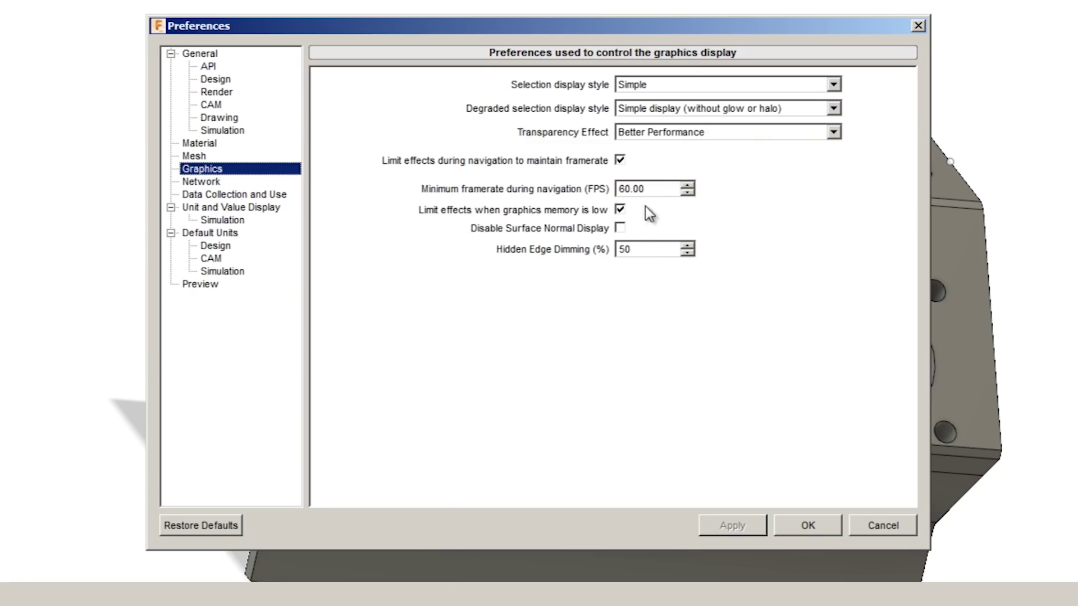
double_click(646, 189)
text(2)
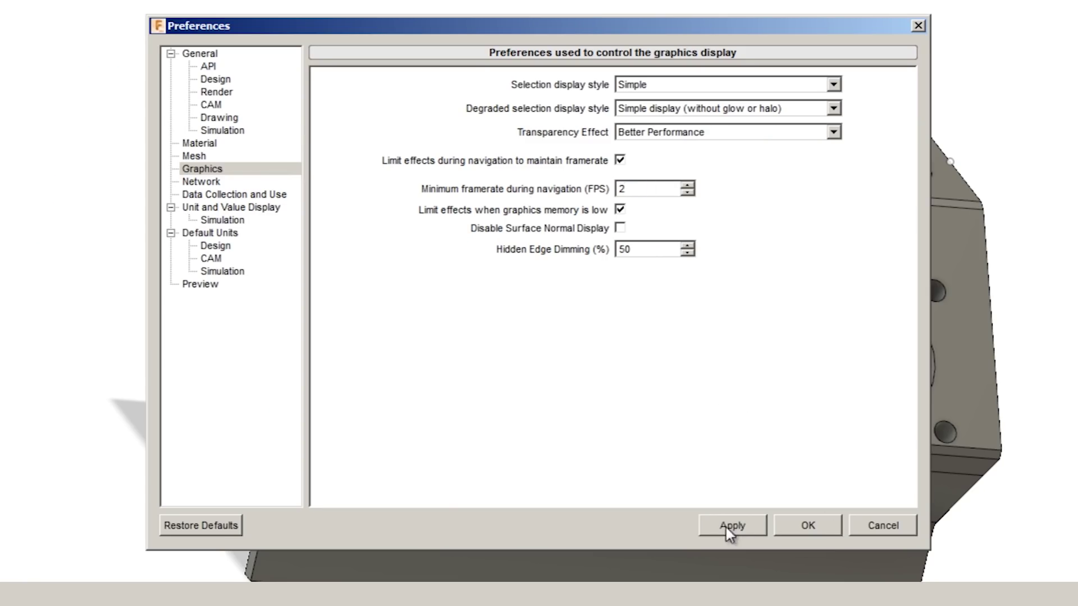
click(730, 526)
click(789, 525)
shift+middle_drag(612, 330, 557, 498)
shift+middle_drag(537, 296, 580, 327)
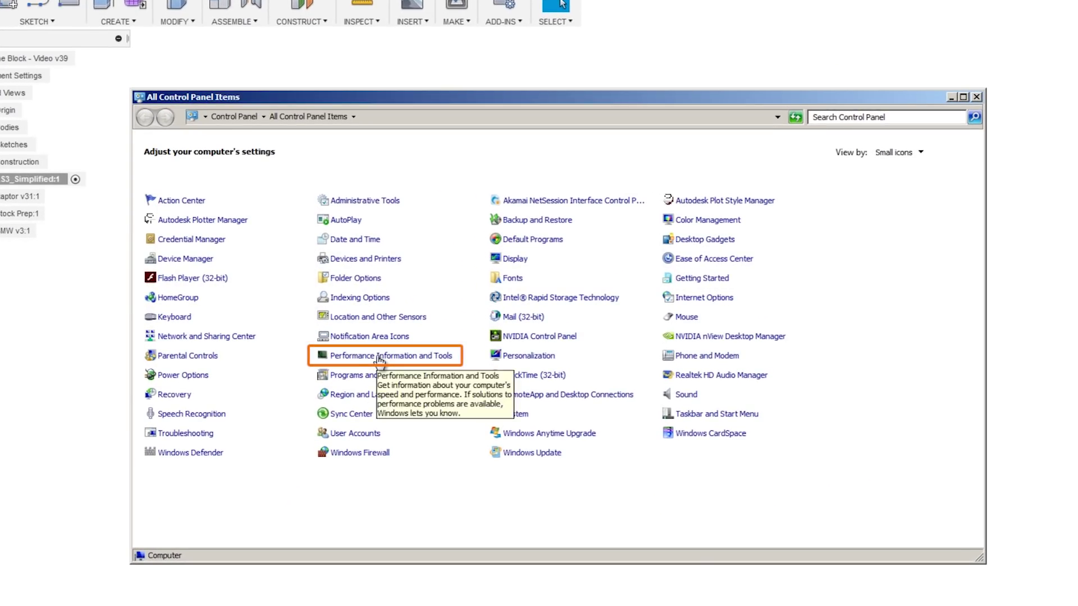
- Go to Performance Information and Tools, then Adjust visual effects to reach Performance Options
click(393, 360)
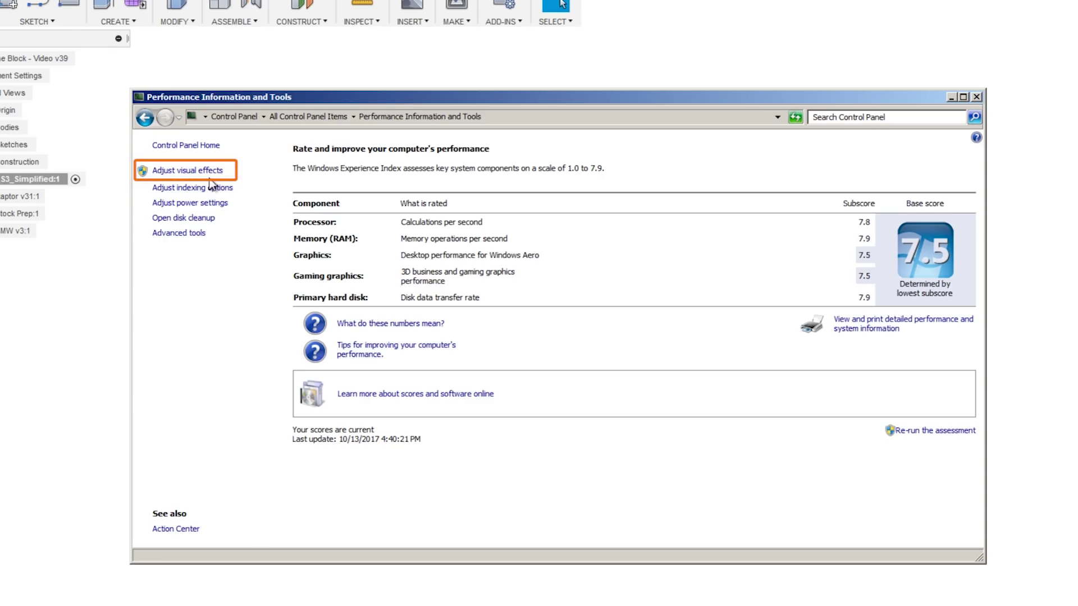
click(191, 171)
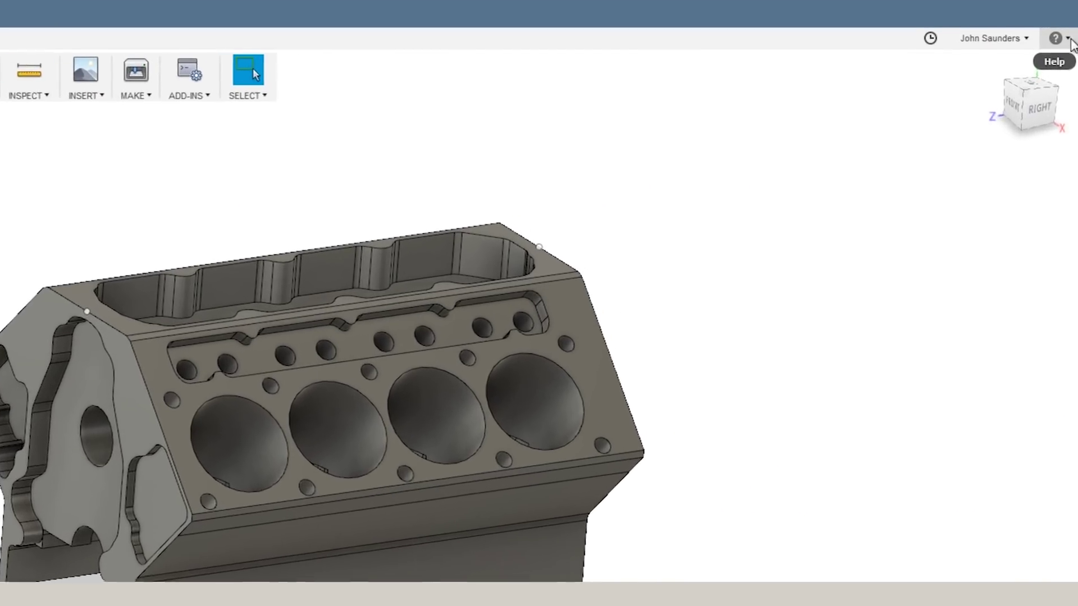
- Tick 'Limit effects to optimize performance' in the Graphics Diagnostic panel and close it
click(1069, 40)
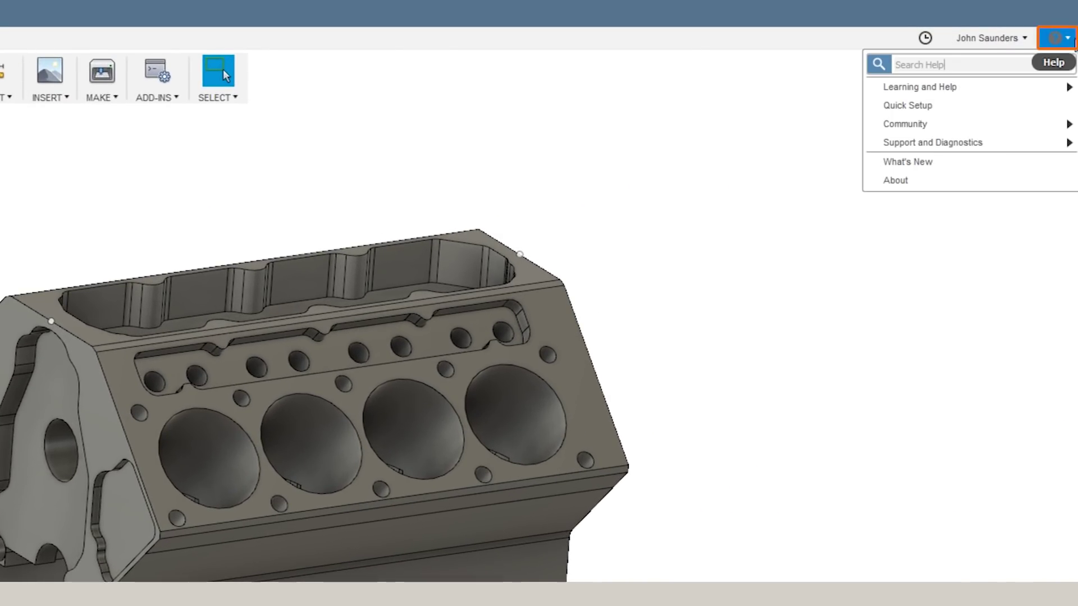
mouse_move(1020, 147)
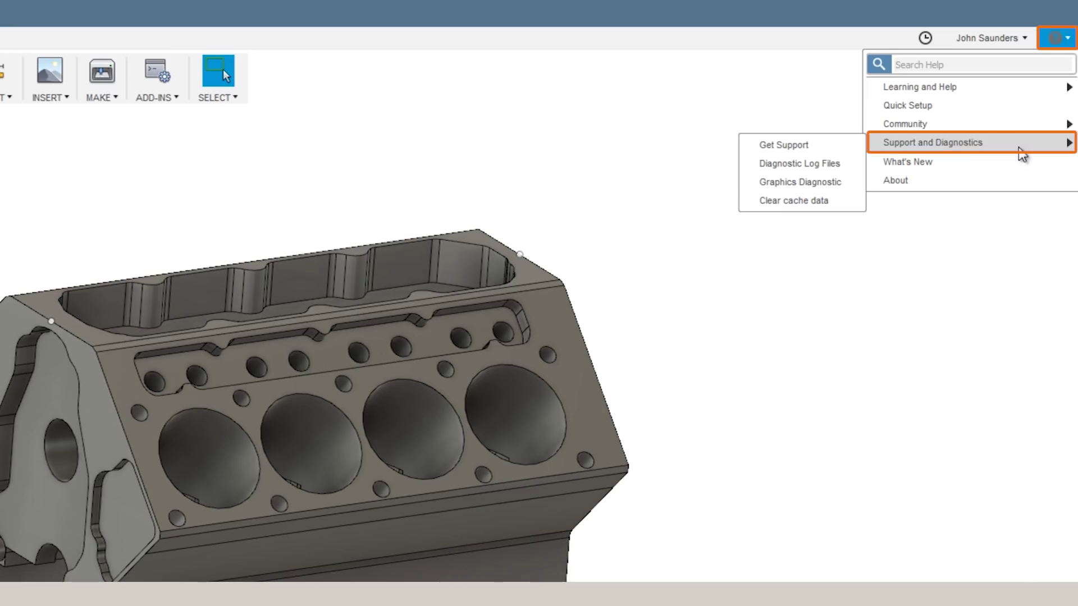
click(792, 183)
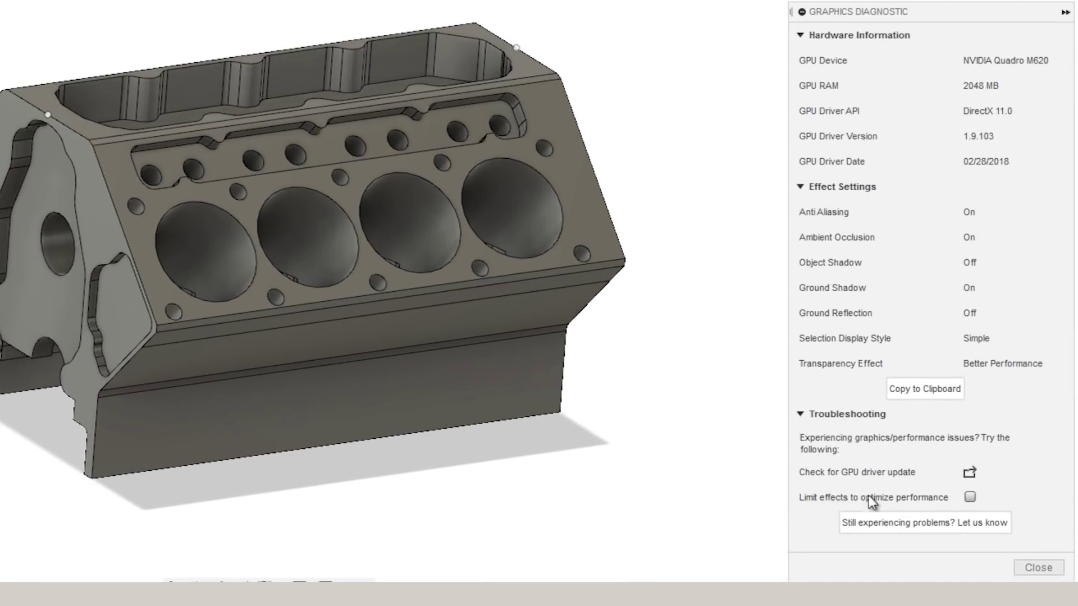
click(983, 492)
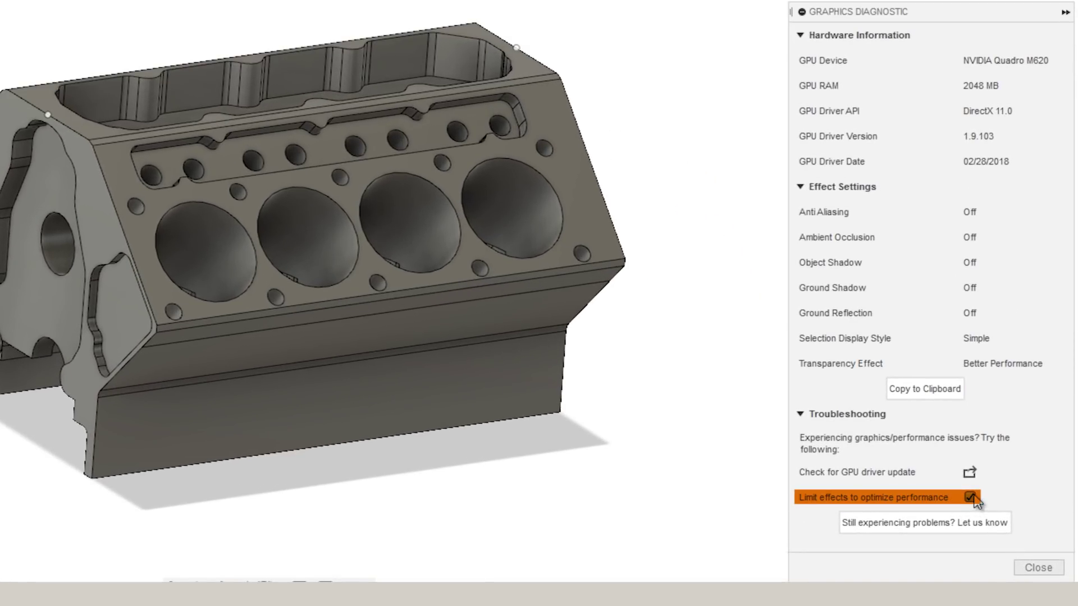
click(1041, 567)
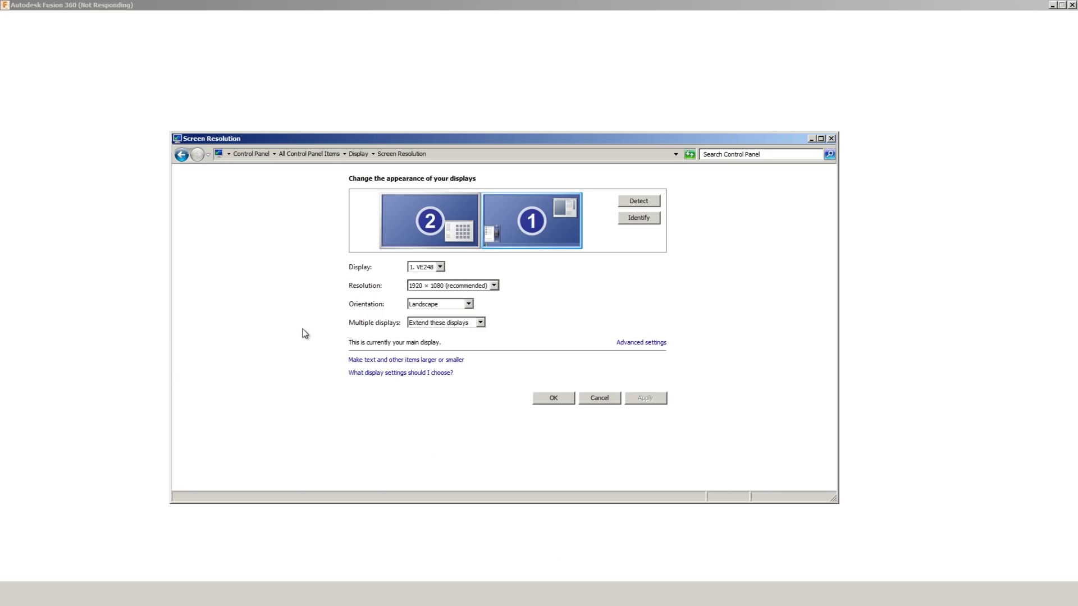
click(494, 286)
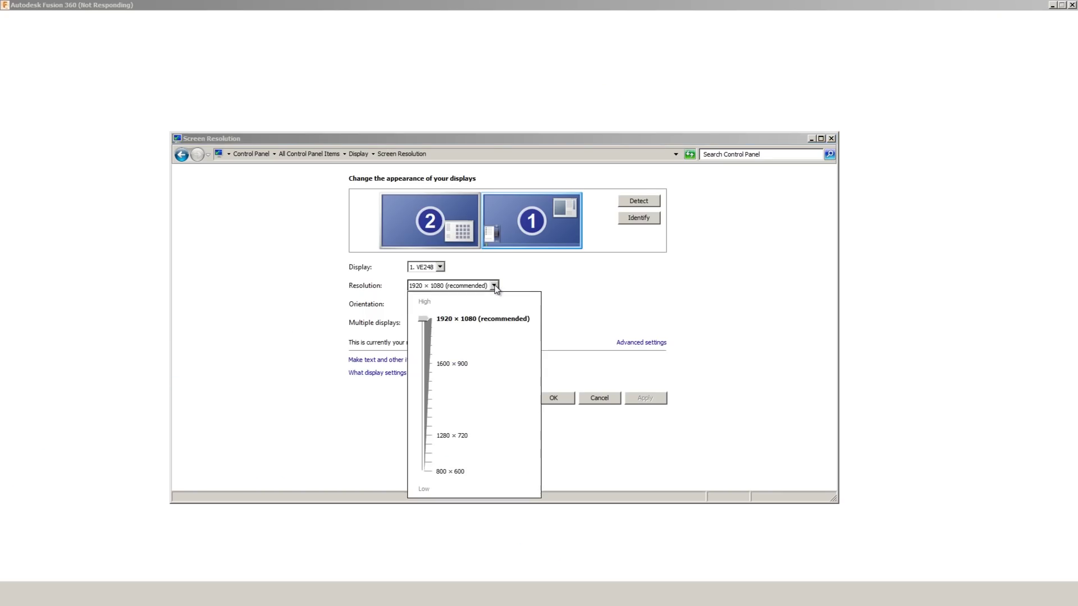
click(494, 286)
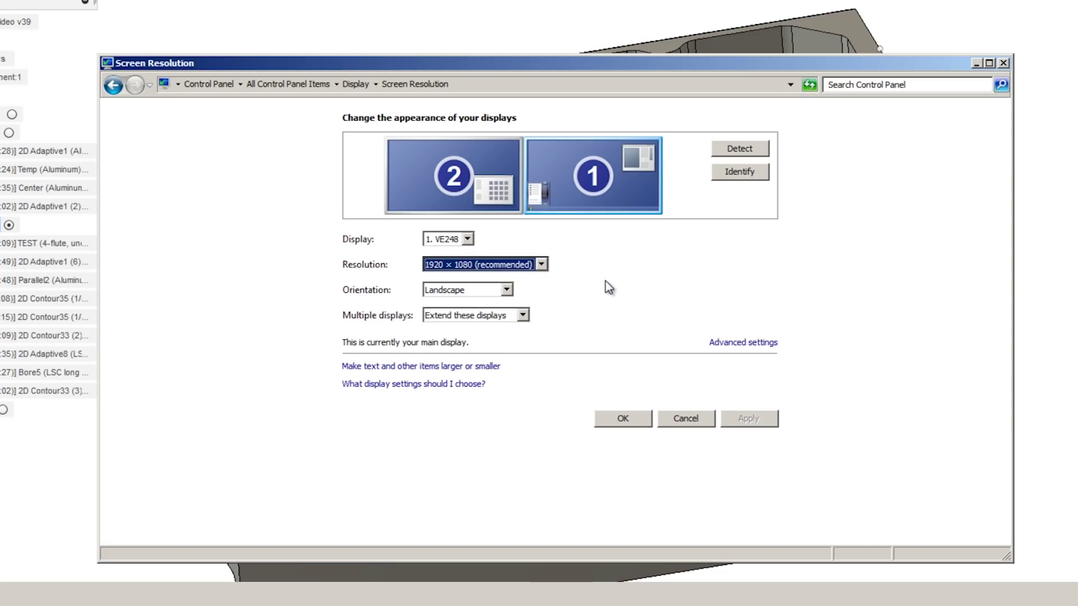
click(482, 266)
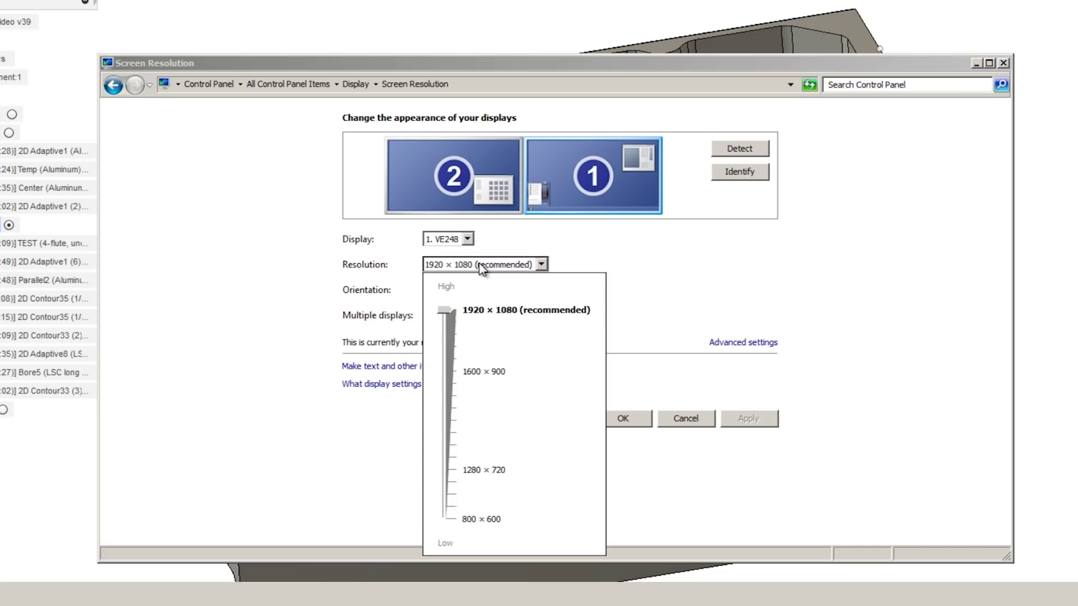
click(482, 265)
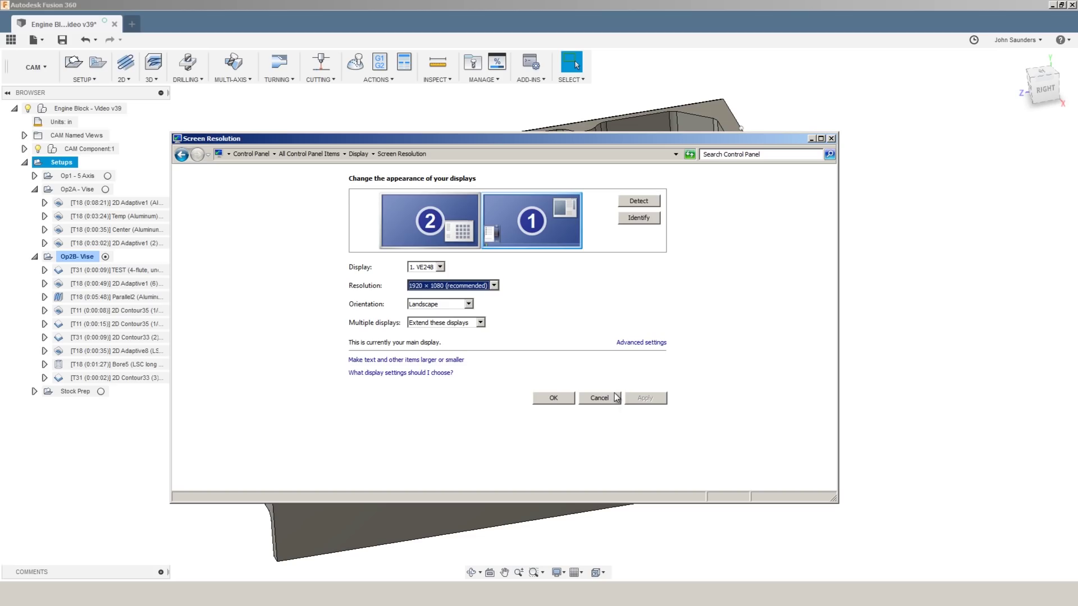
click(613, 401)
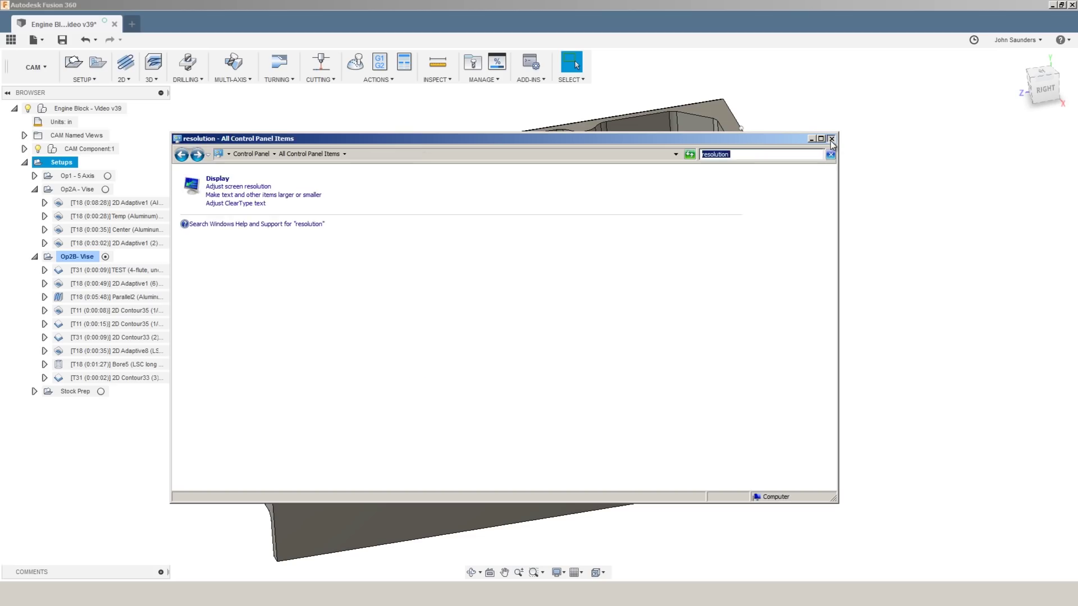
- Close Control Panel and preview the Temp, 2D Contour35 and Parallel2 toolpaths on the engine block
click(832, 138)
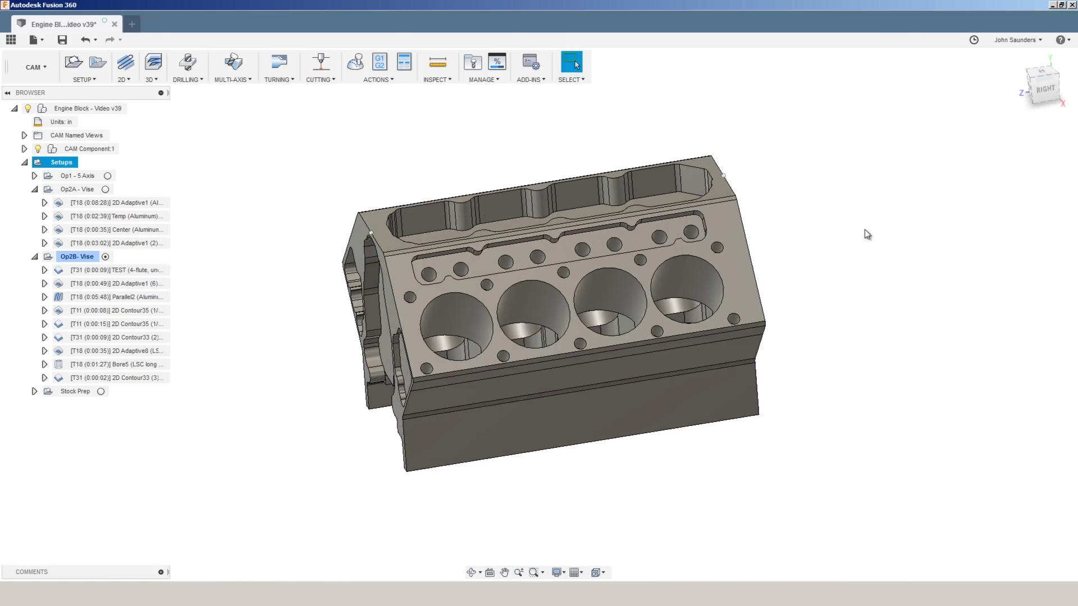
shift+middle_drag(395, 164, 350, 161)
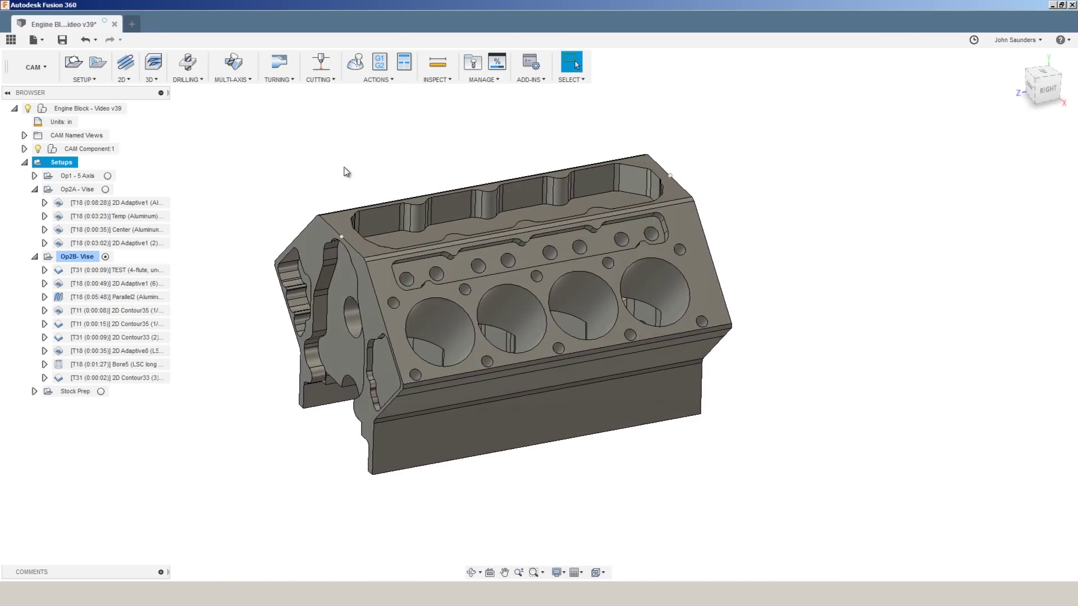
scroll(435, 144, up, 2)
scroll(335, 146, up, 2)
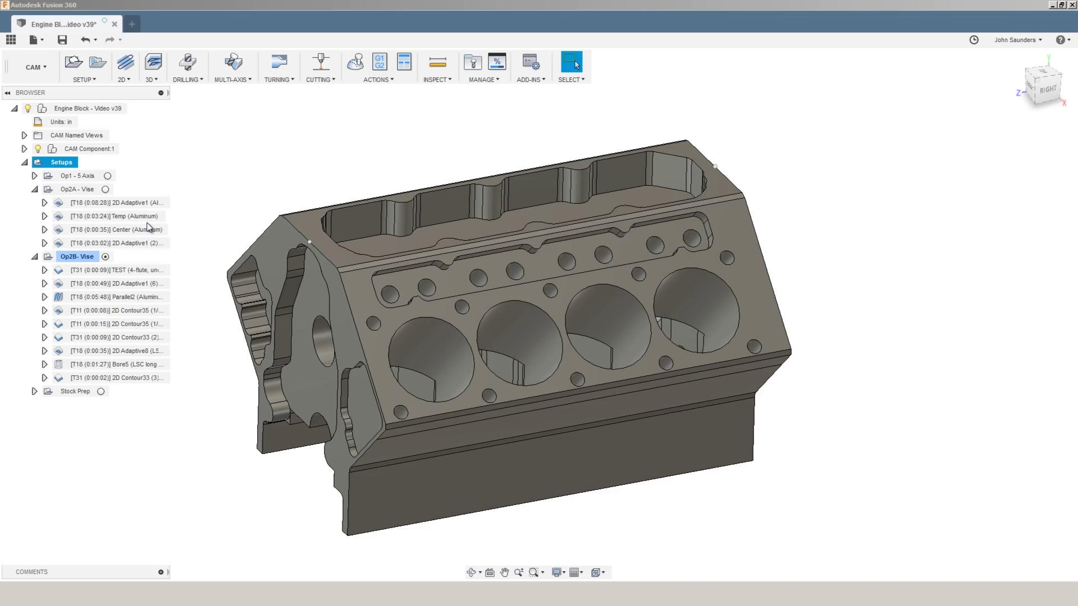
click(137, 217)
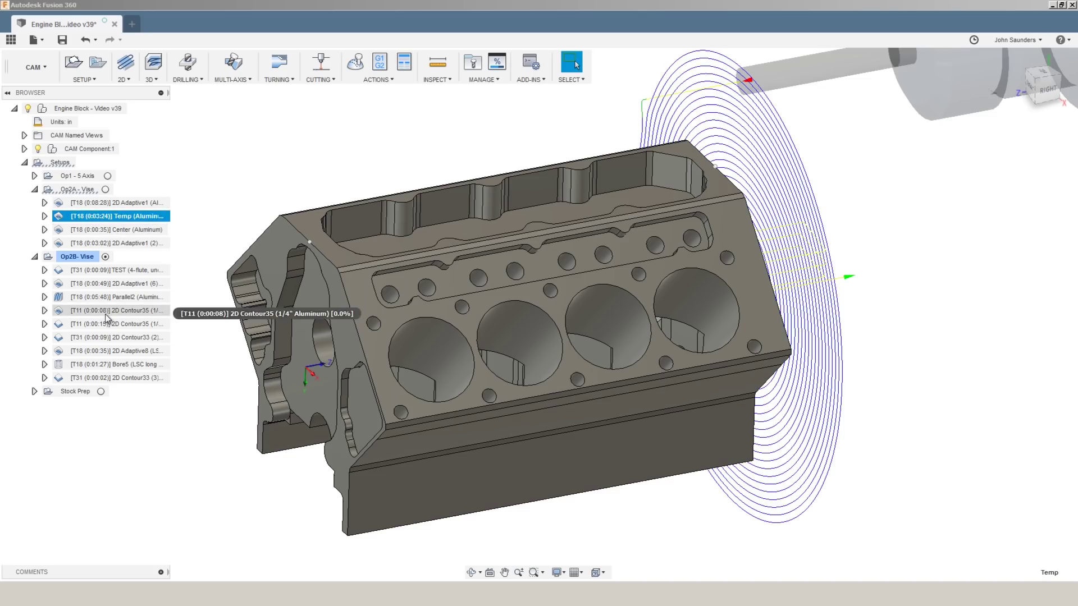
click(110, 309)
click(111, 299)
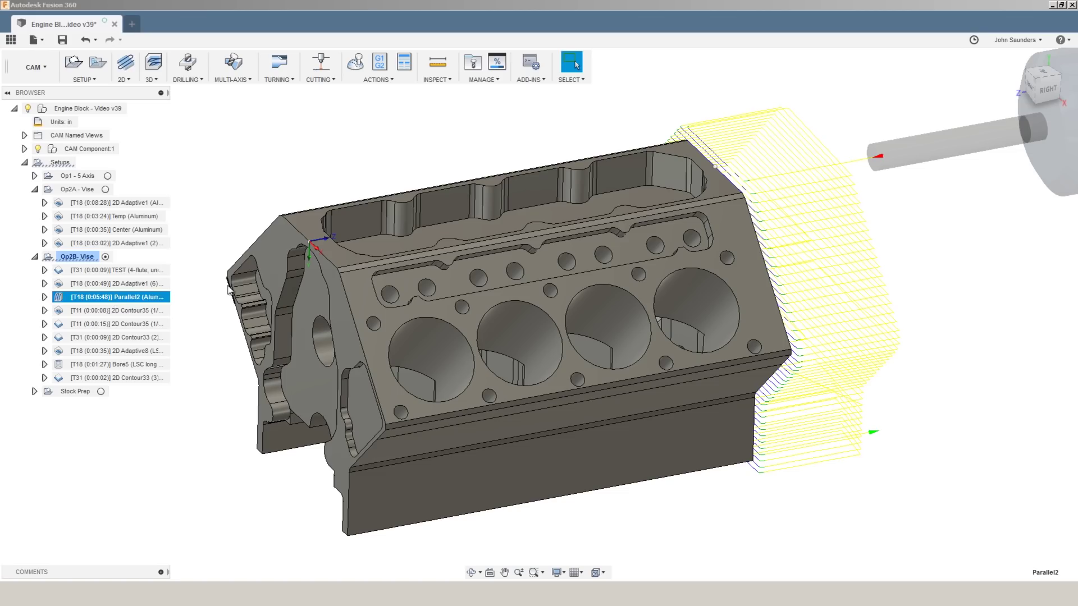
- Check the operation and setup context menus, then select the first Op2A - Vise operation
right_click(53, 194)
right_click(52, 162)
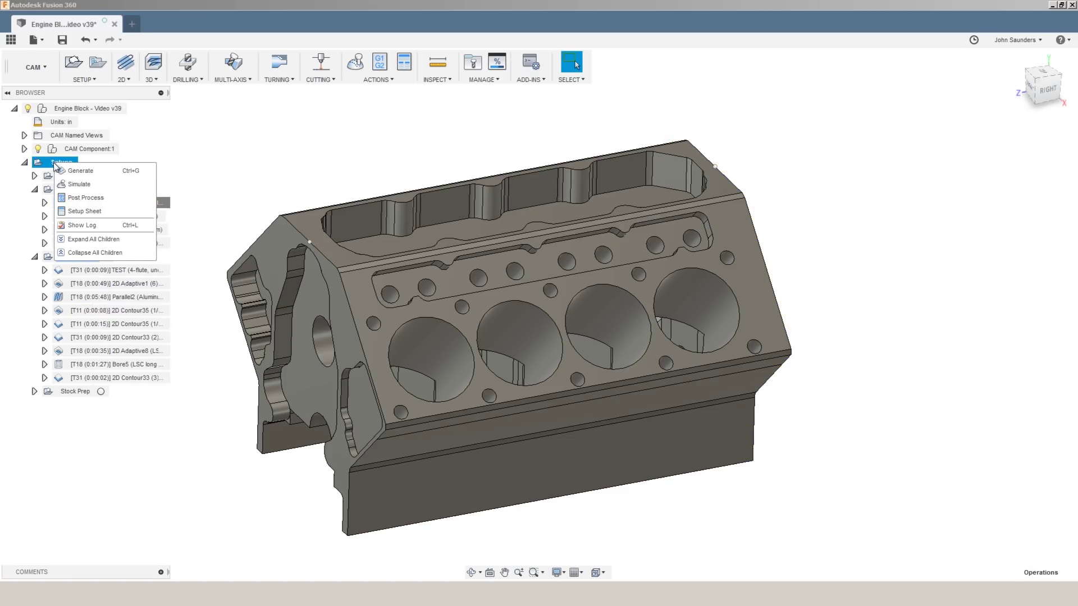
click(242, 160)
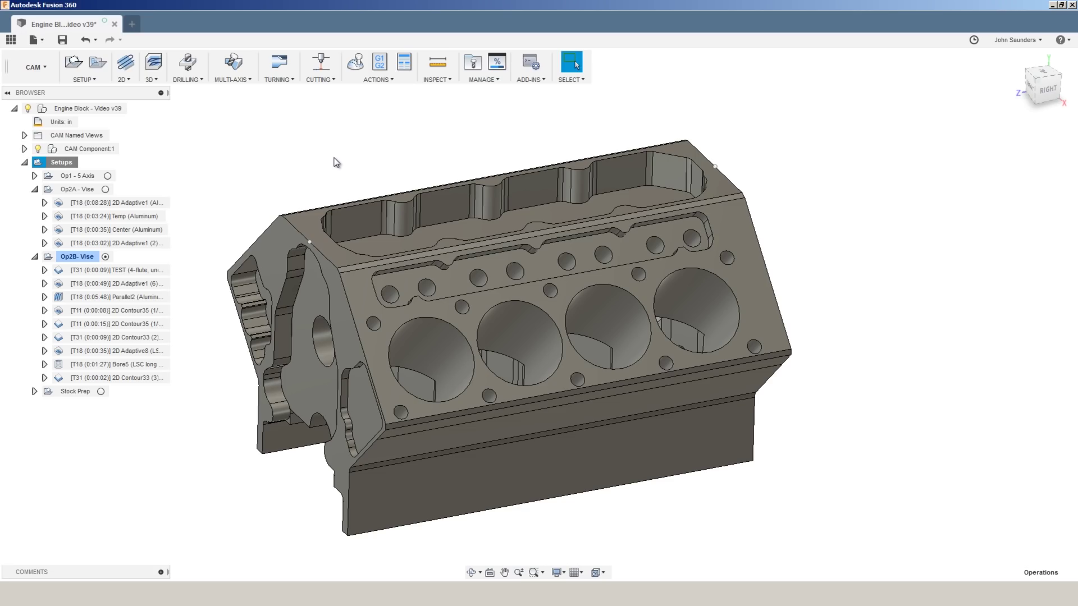
click(123, 202)
- Select all four Op2A - Vise operations and lock them with Protect
shift+click(100, 242)
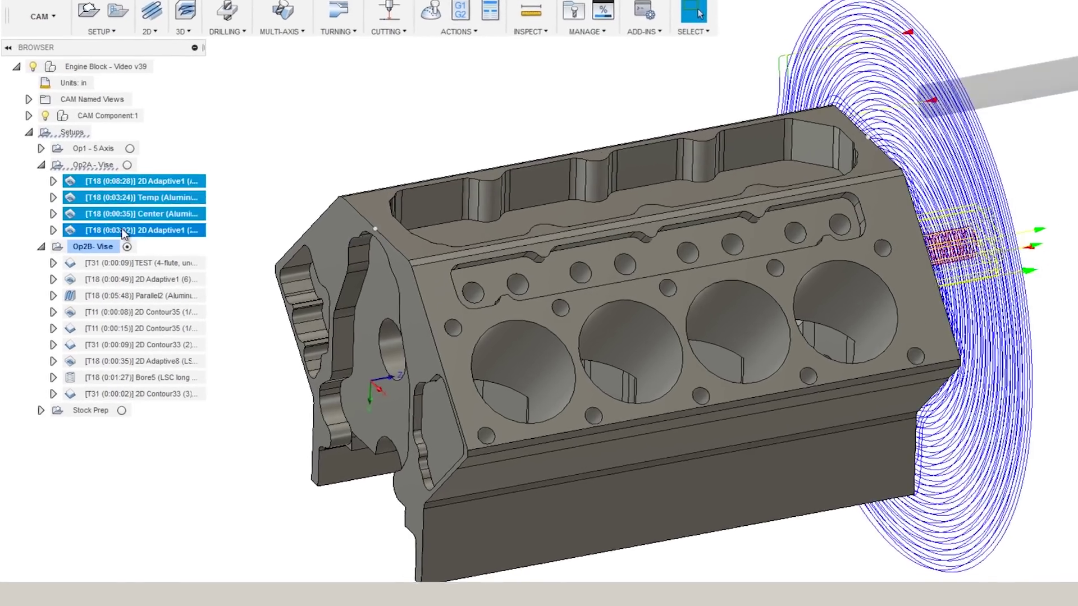
right_click(123, 219)
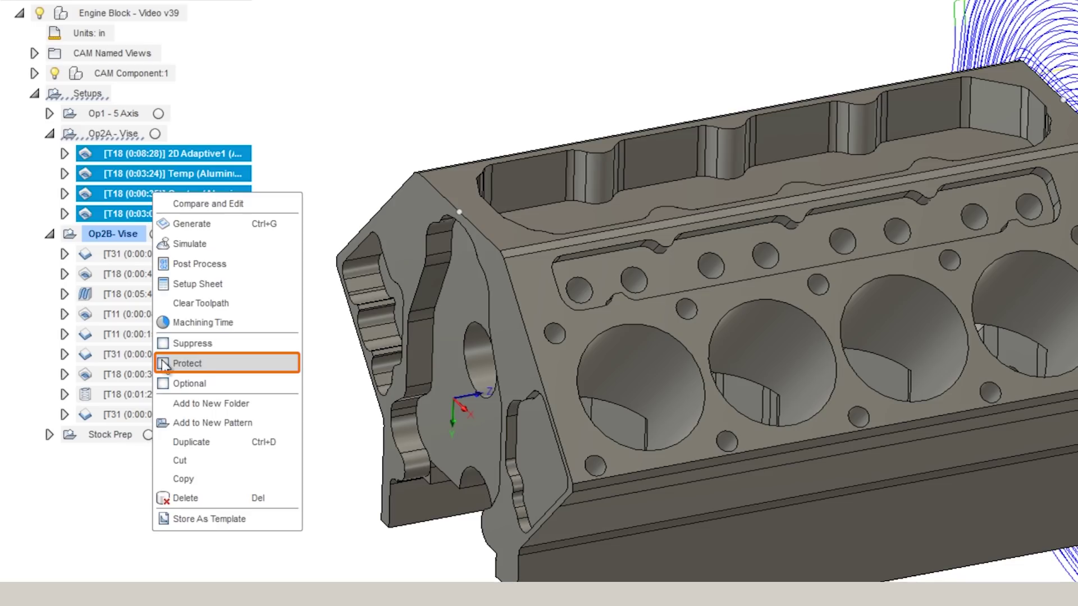
click(164, 364)
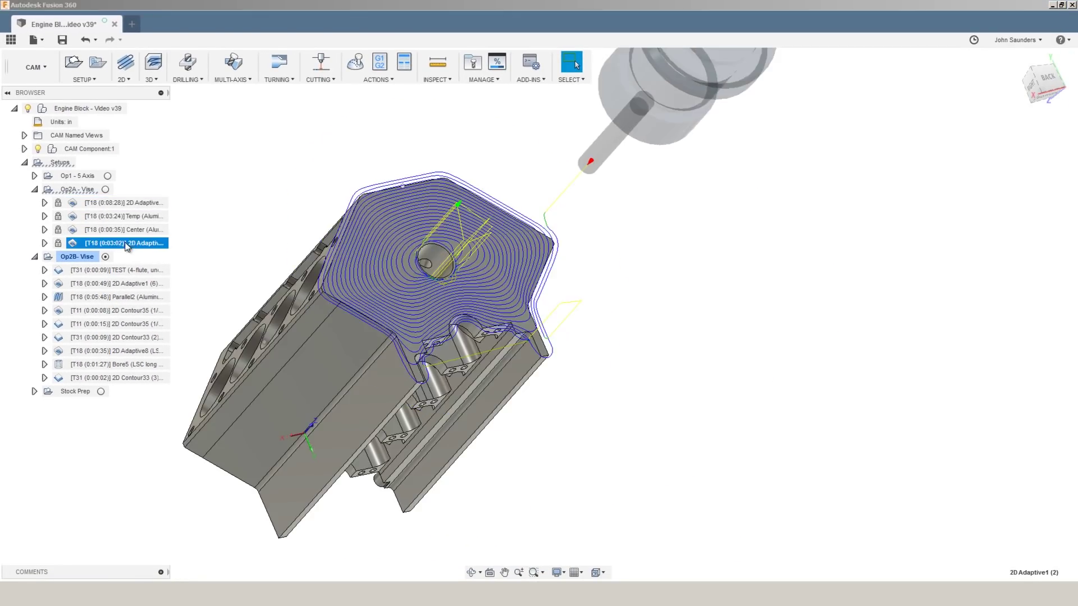
shift+middle_drag(264, 227, 185, 235)
click(44, 243)
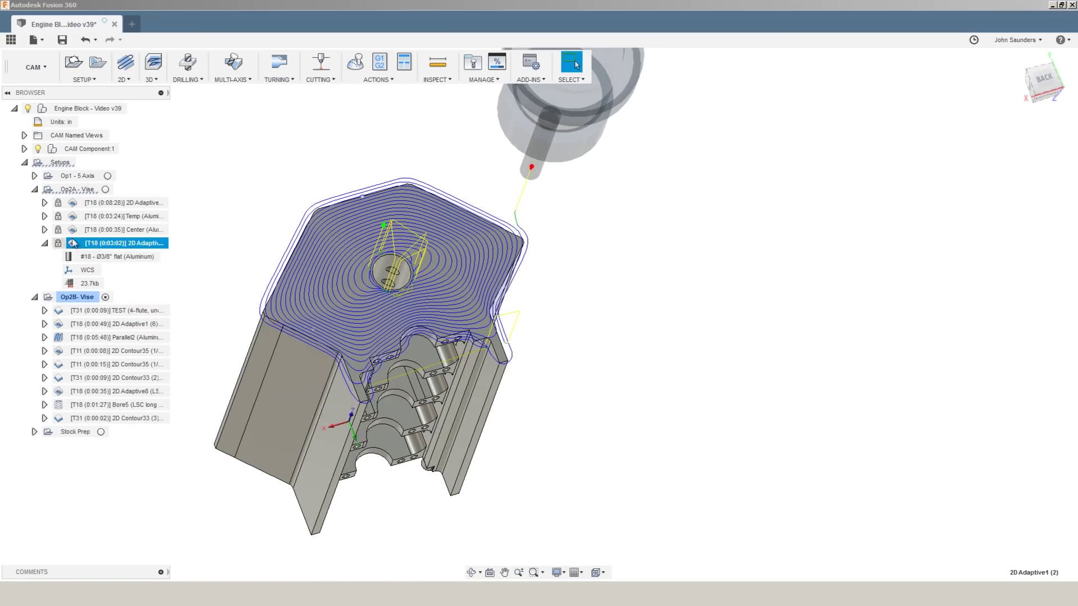
right_click(73, 243)
click(169, 249)
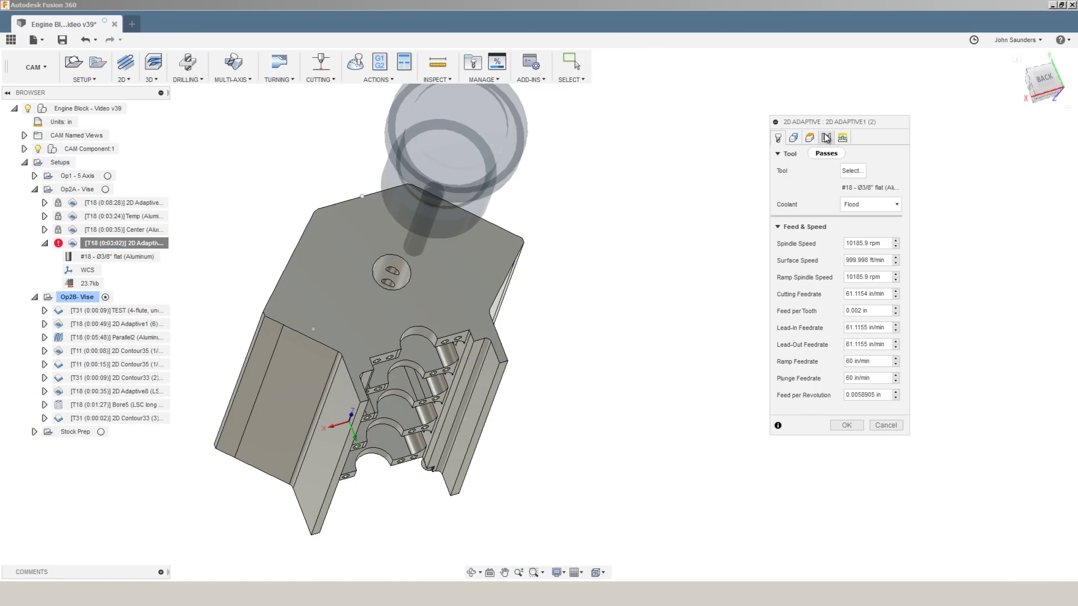
click(795, 138)
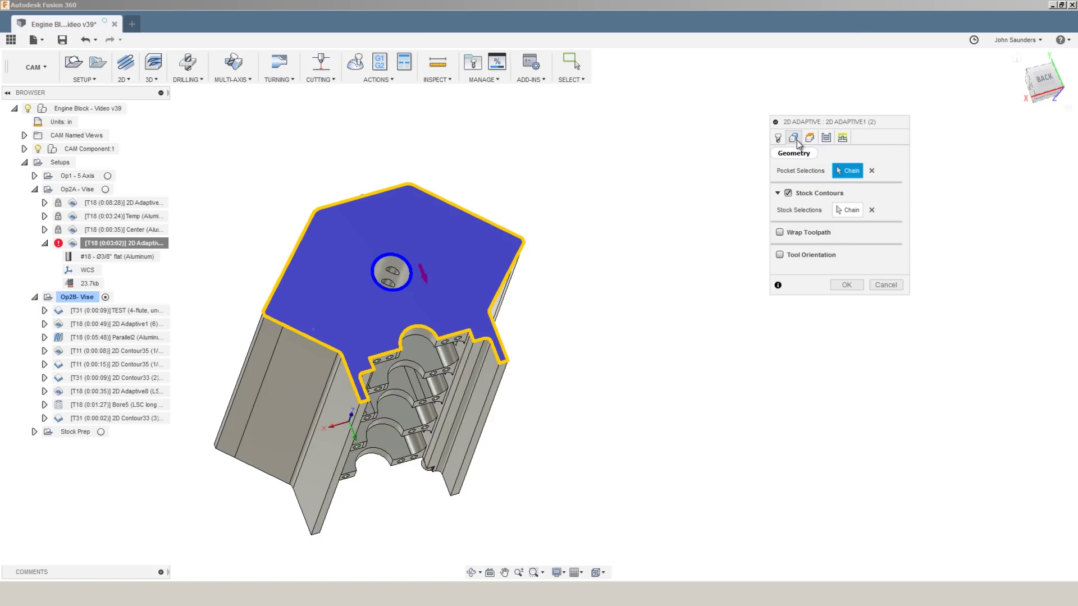
click(826, 137)
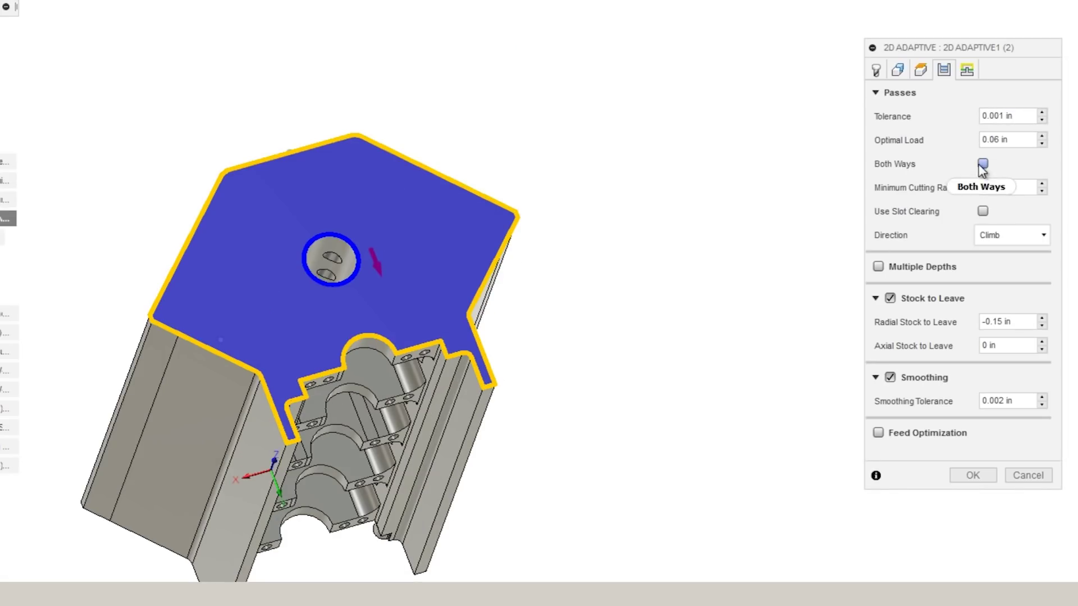
- Close the 2D Adaptive settings and attempt to Generate the protected 2D Adaptive toolpath
click(1007, 483)
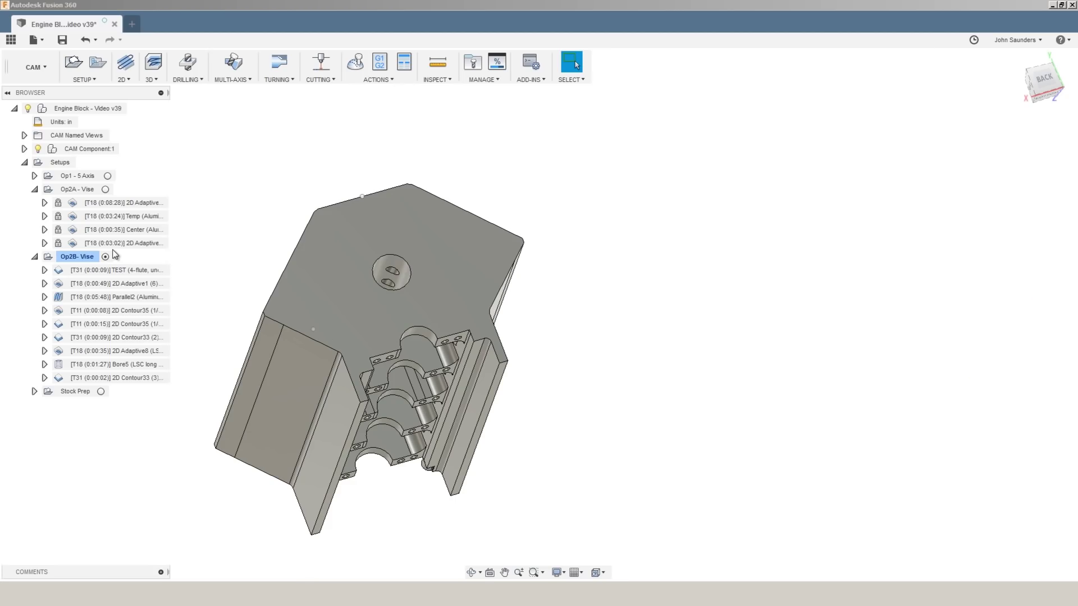
click(77, 245)
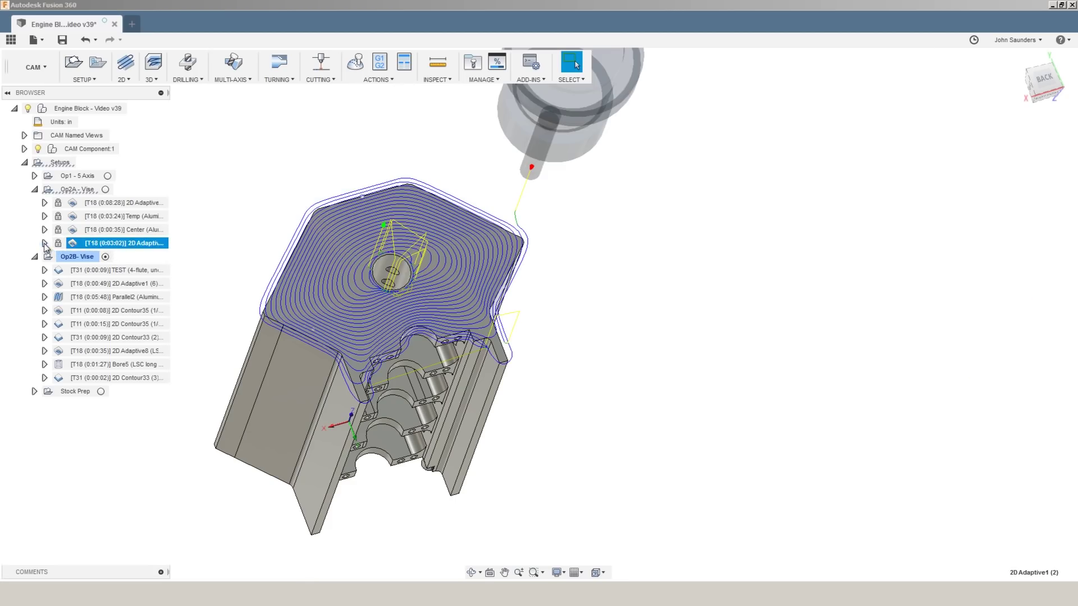
click(44, 243)
right_click(148, 245)
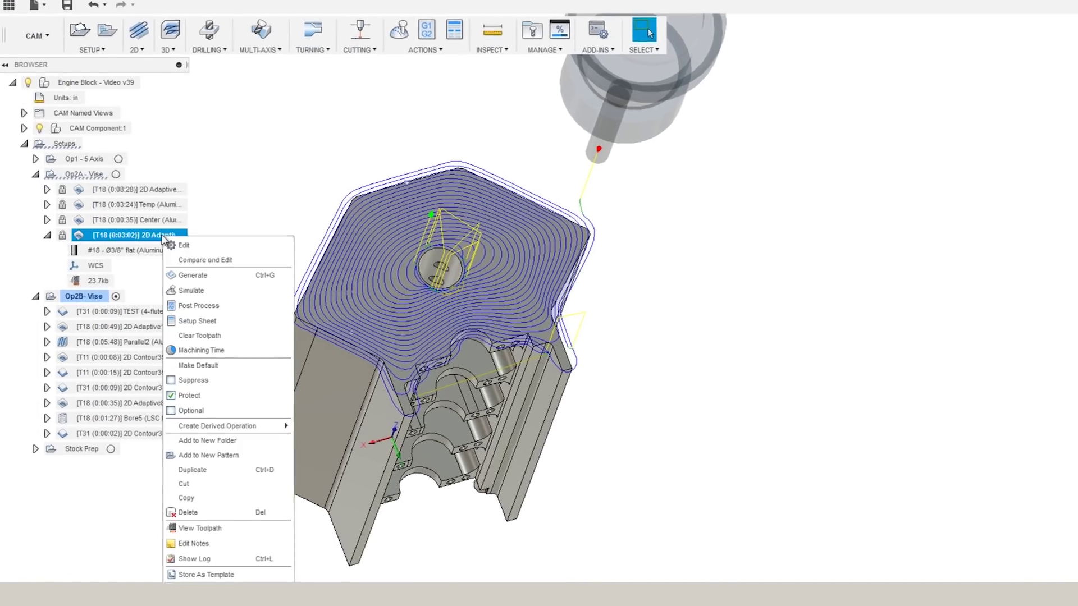
click(194, 275)
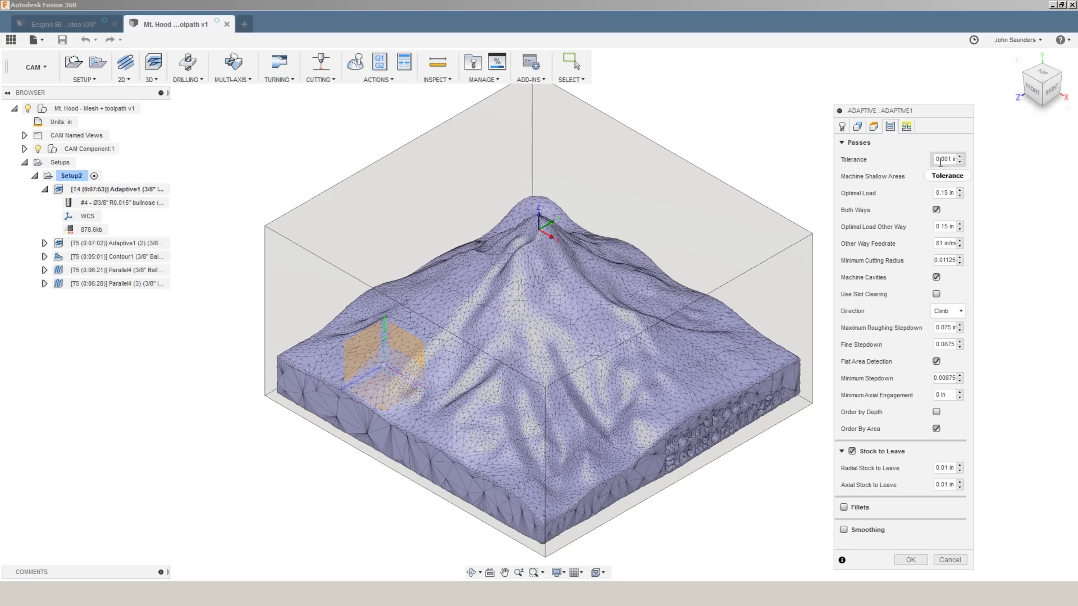
- Confirm Adaptive1's settings to regenerate its toolpath, then reselect Adaptive1 in the browser
click(910, 560)
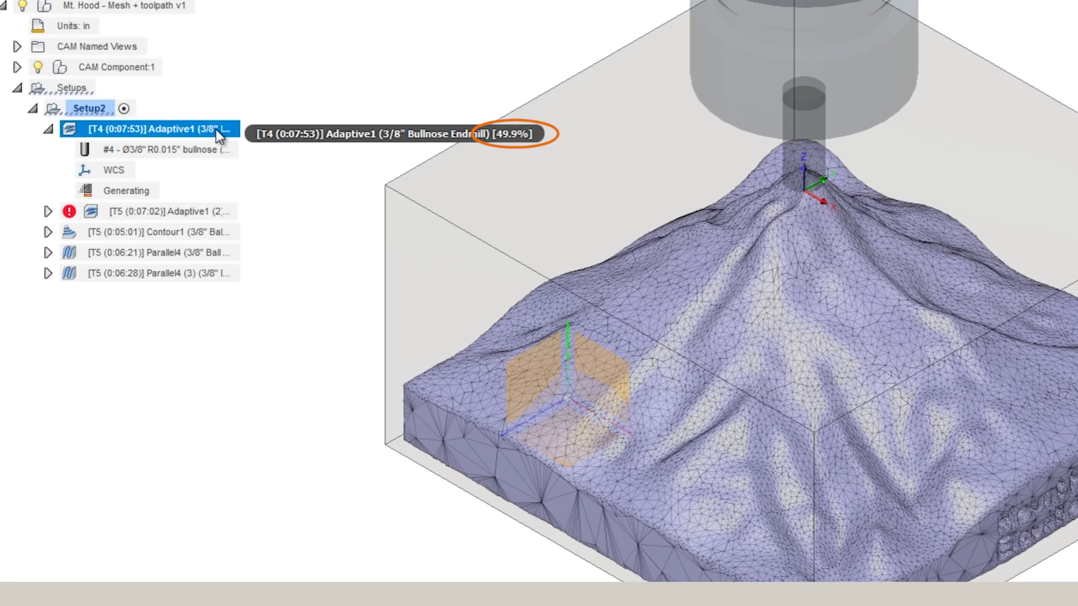
click(281, 210)
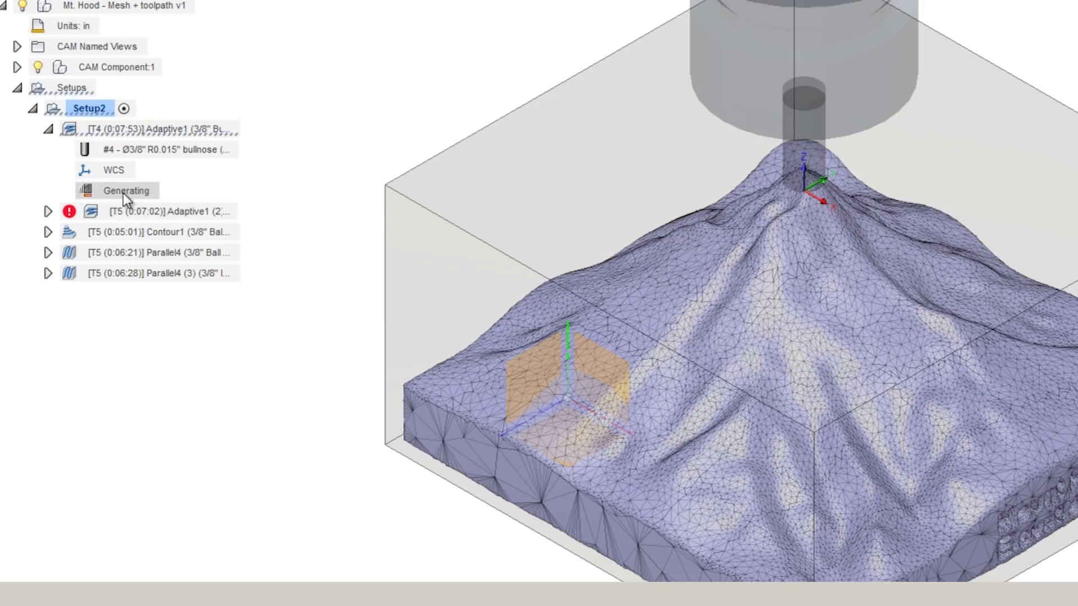
click(149, 128)
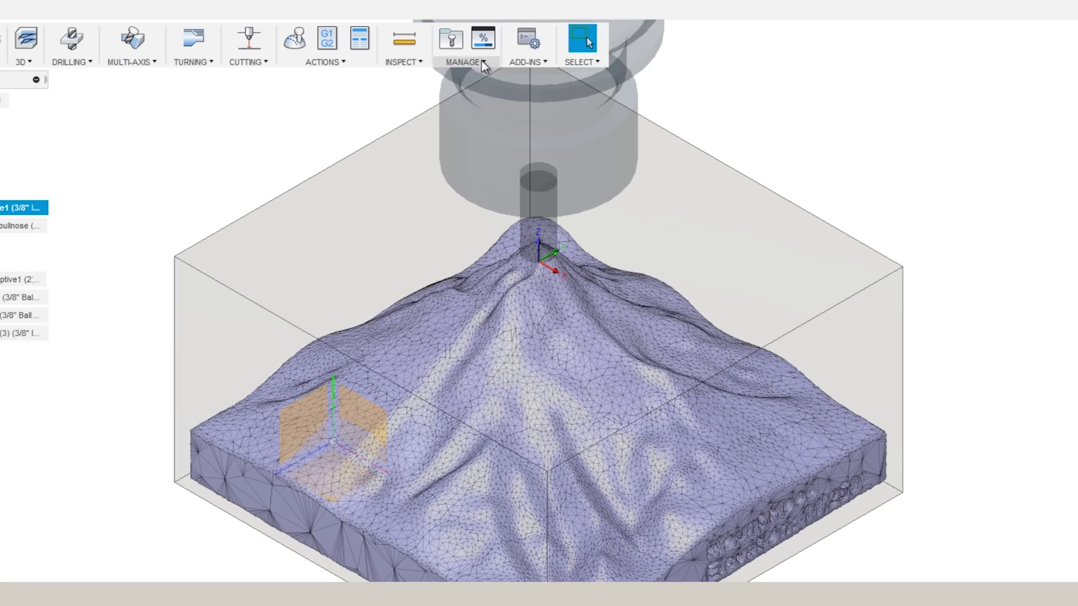
- Inspect the running Adaptive1 task's Priority options in Task Manager, then reselect the finished Adaptive1
click(482, 60)
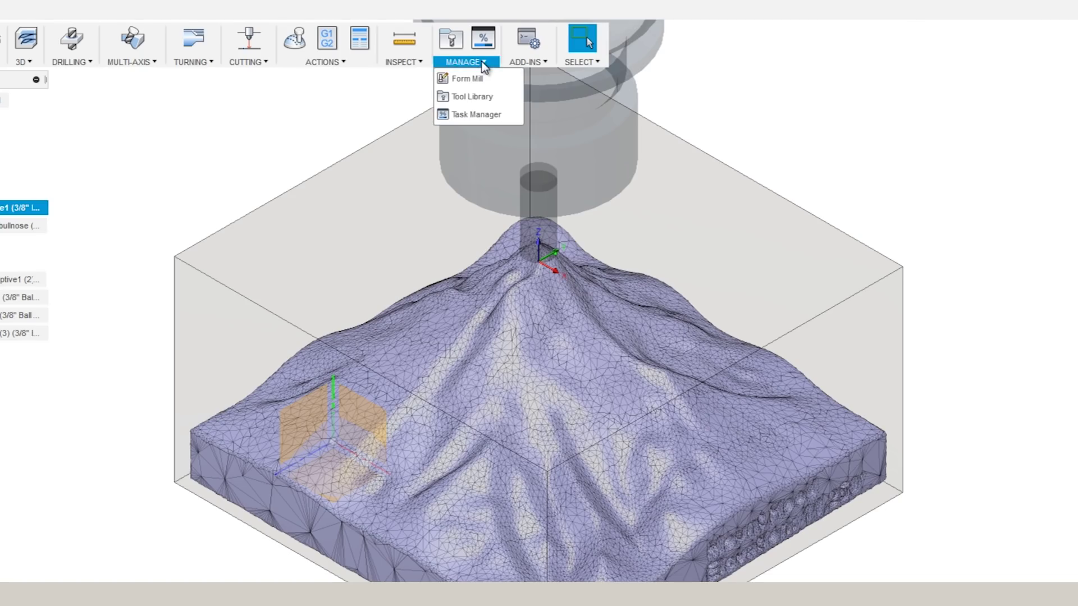
click(502, 115)
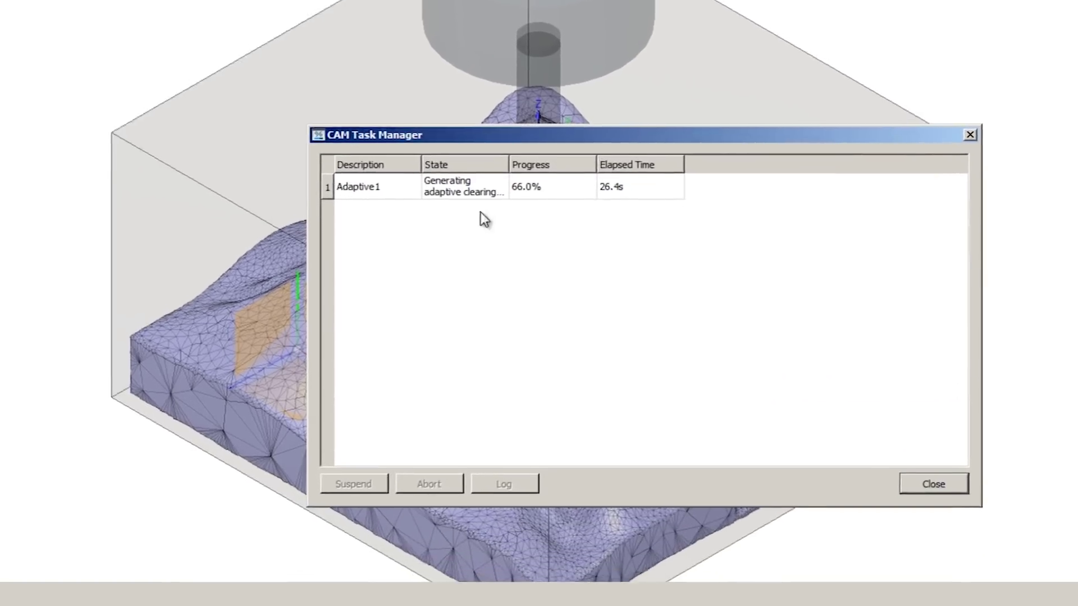
click(412, 188)
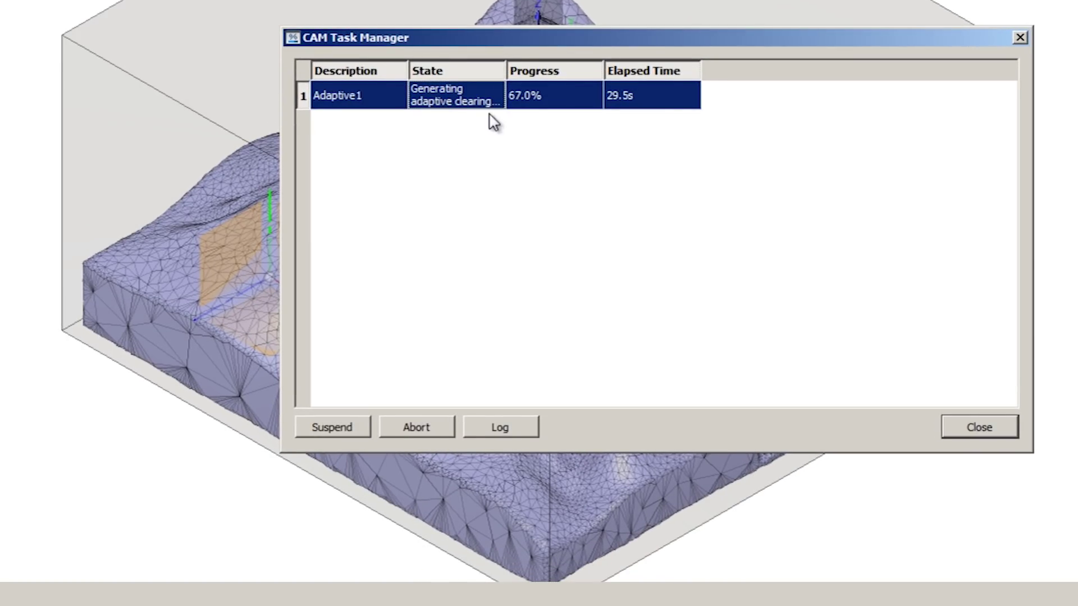
right_click(477, 98)
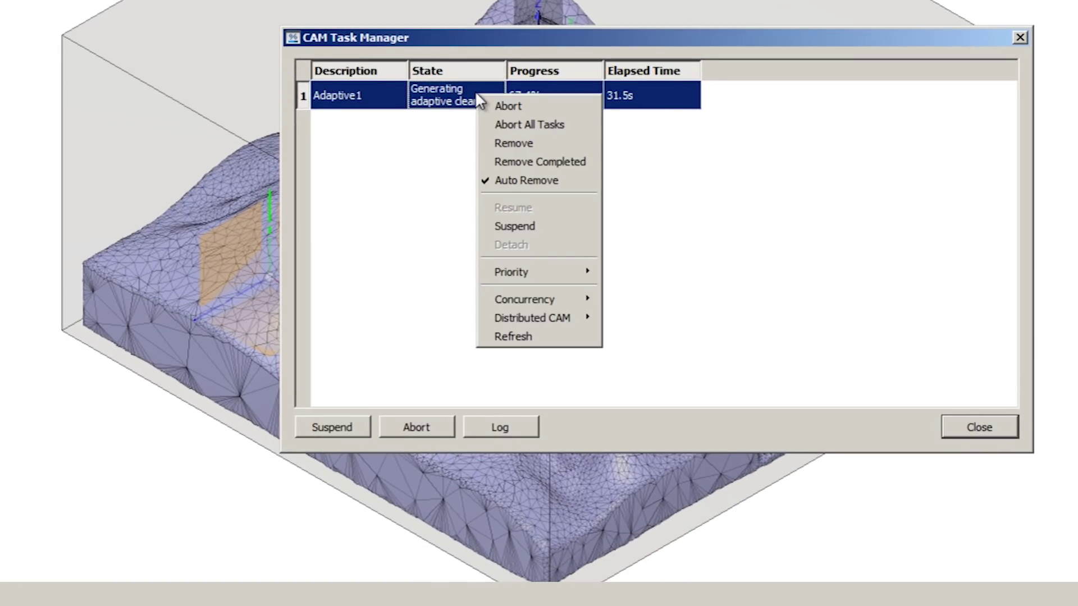
mouse_move(528, 277)
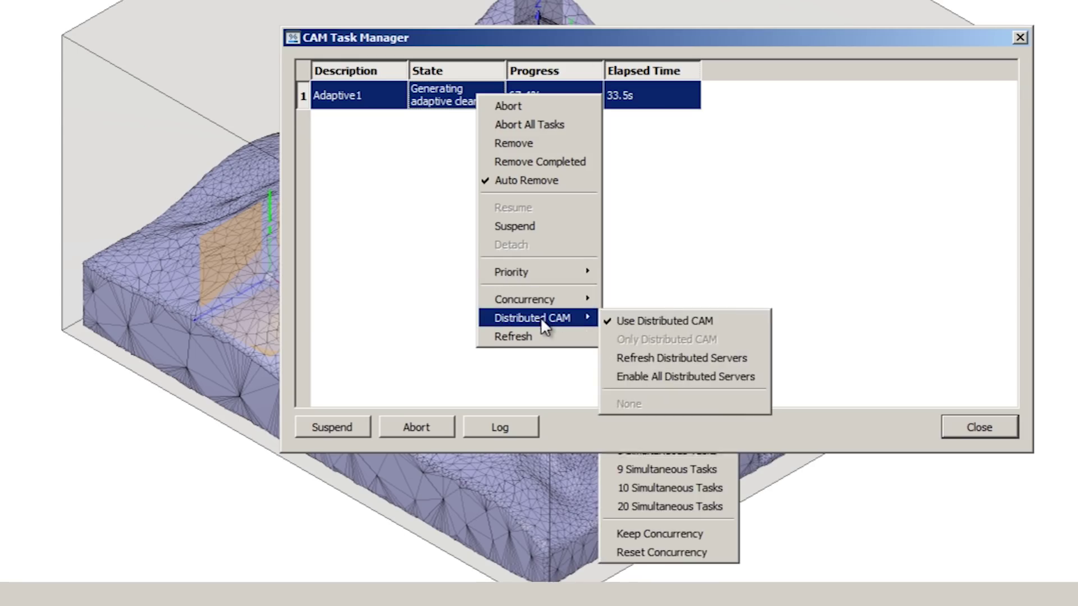
mouse_move(561, 273)
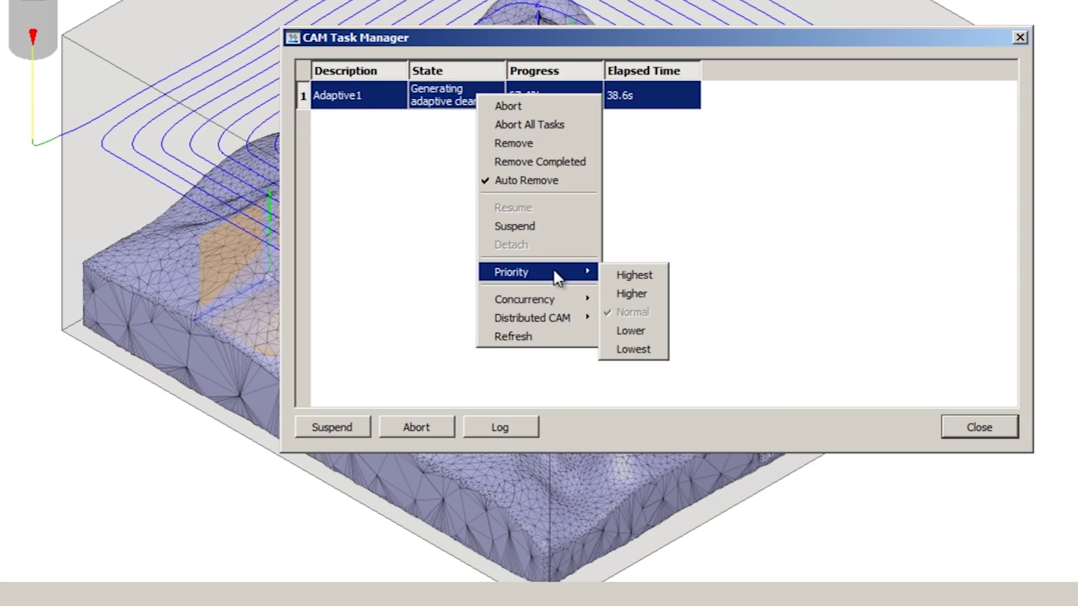
click(814, 191)
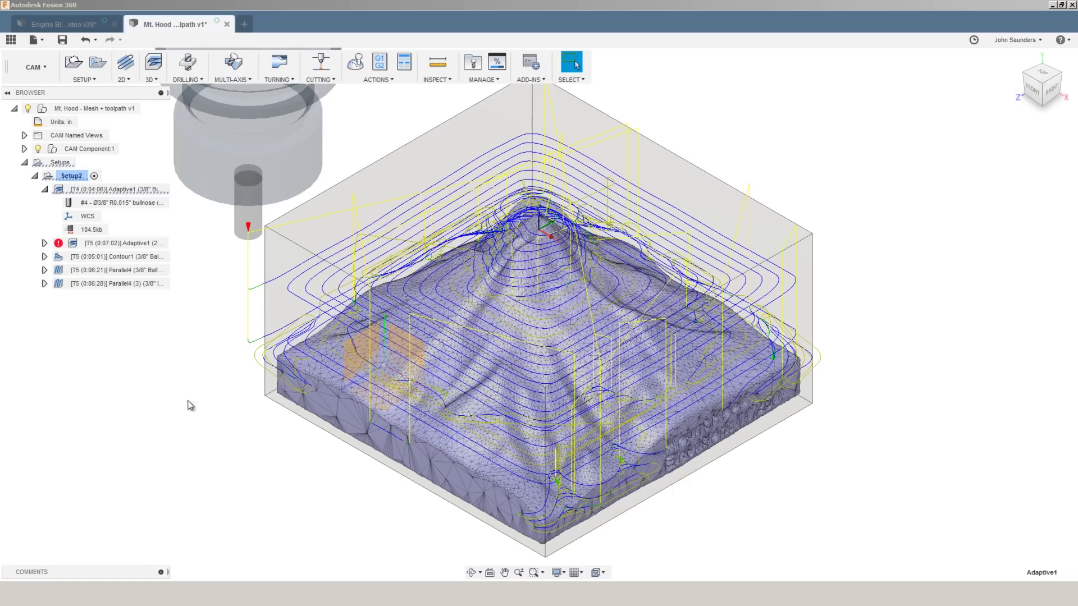
click(146, 189)
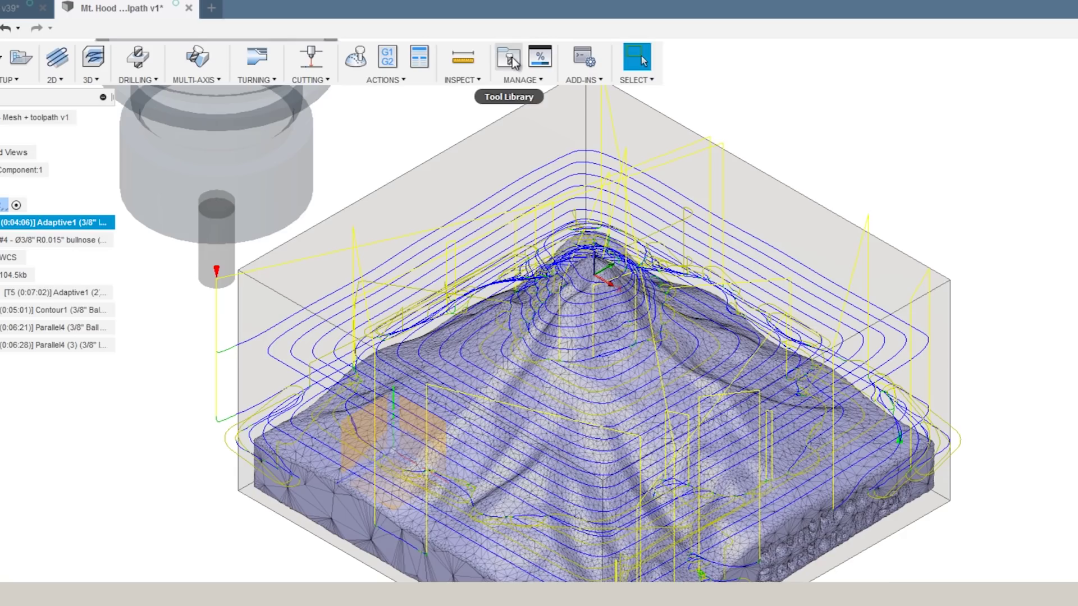
- In the tool library, renumber the 3/8" bull nose endmill from tool 4 to tool 6
click(512, 57)
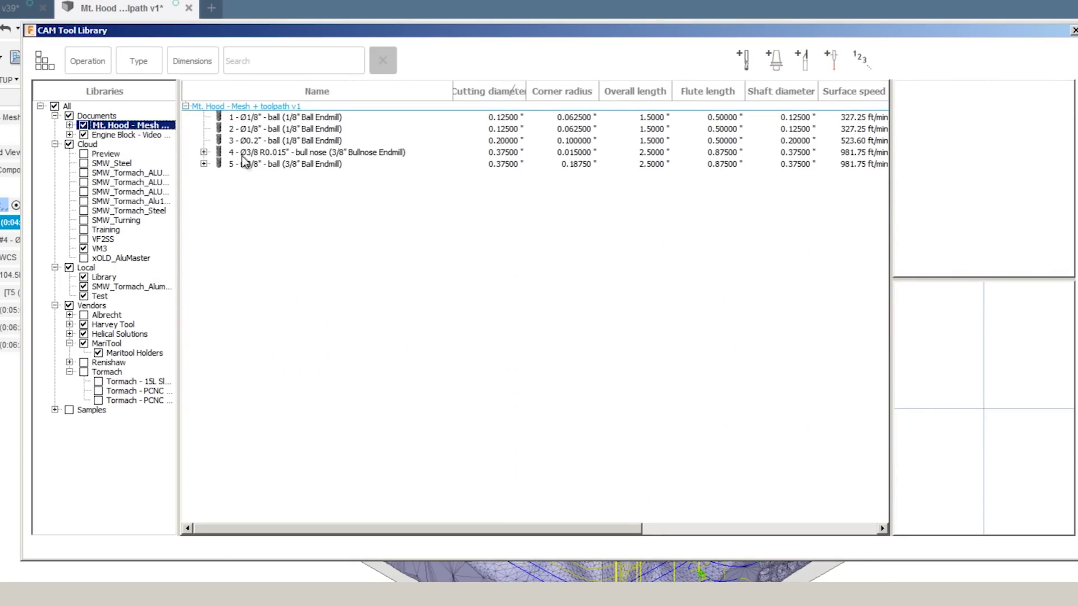
click(266, 153)
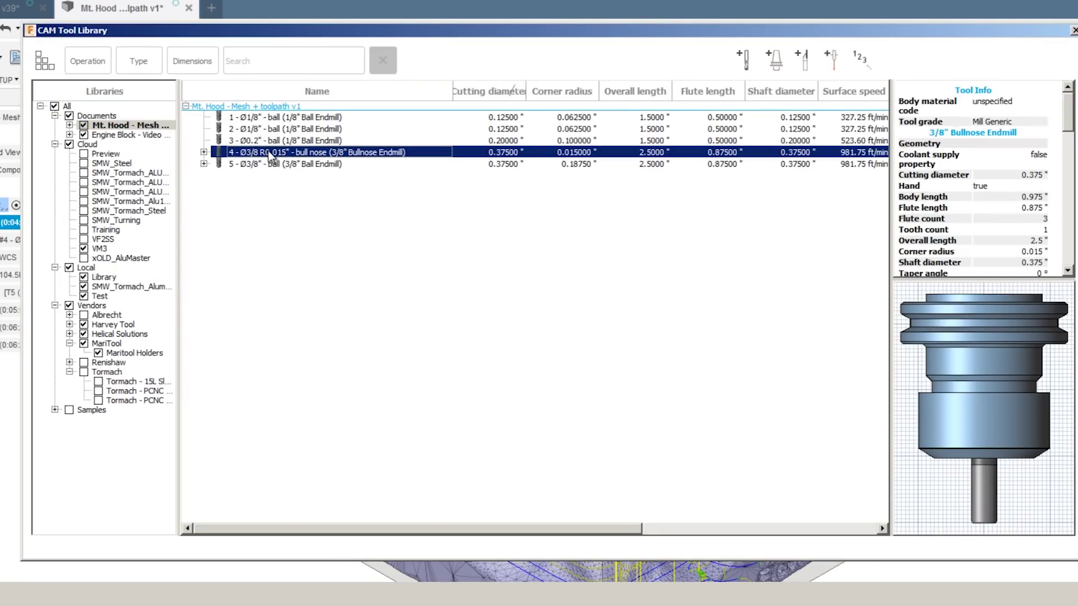
right_click(269, 155)
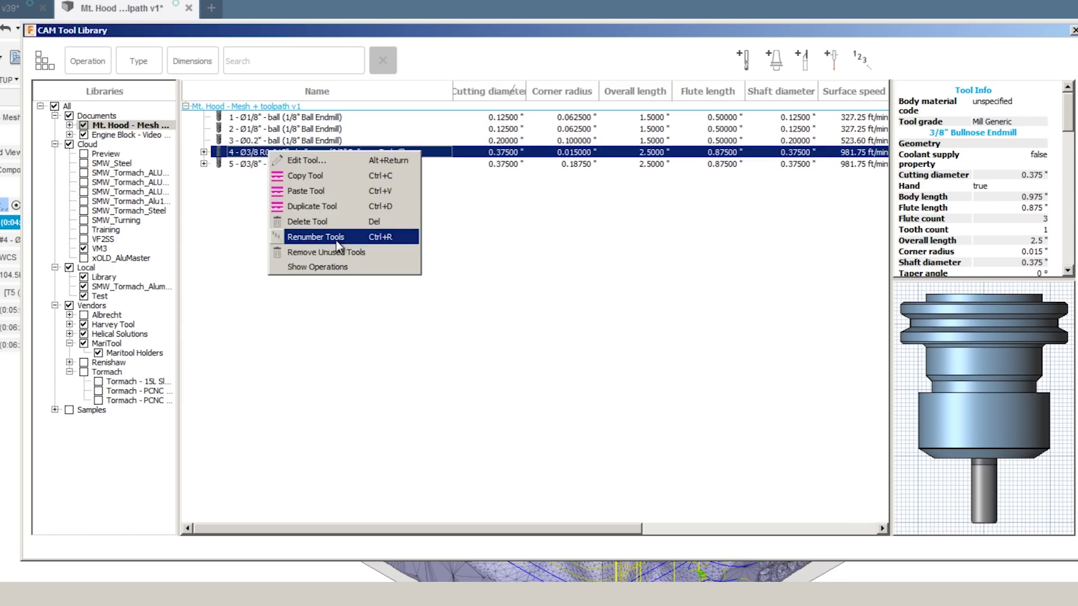
click(337, 237)
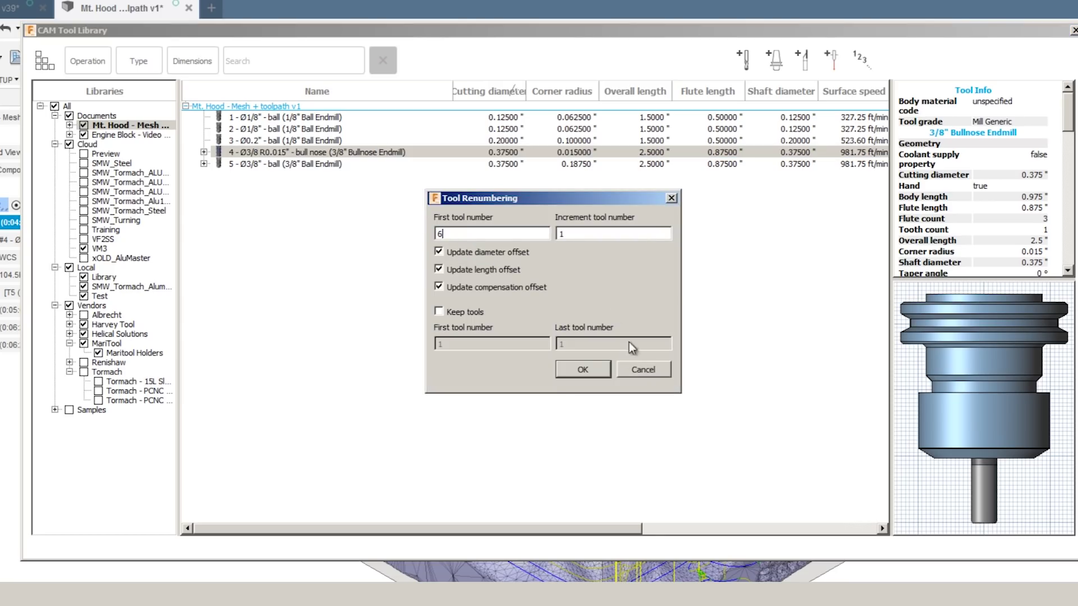
click(584, 370)
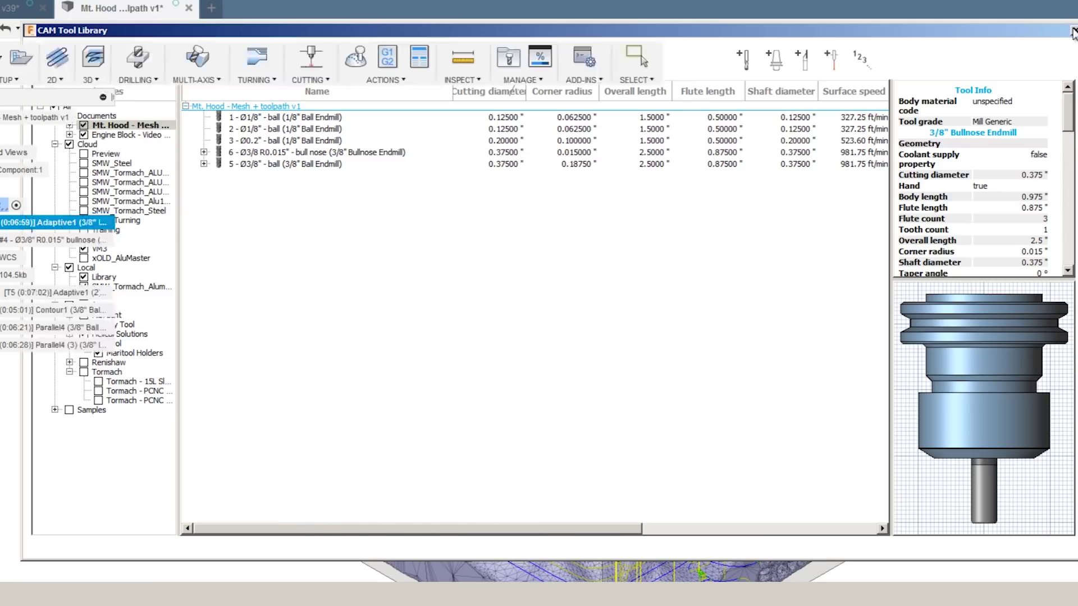
click(1073, 30)
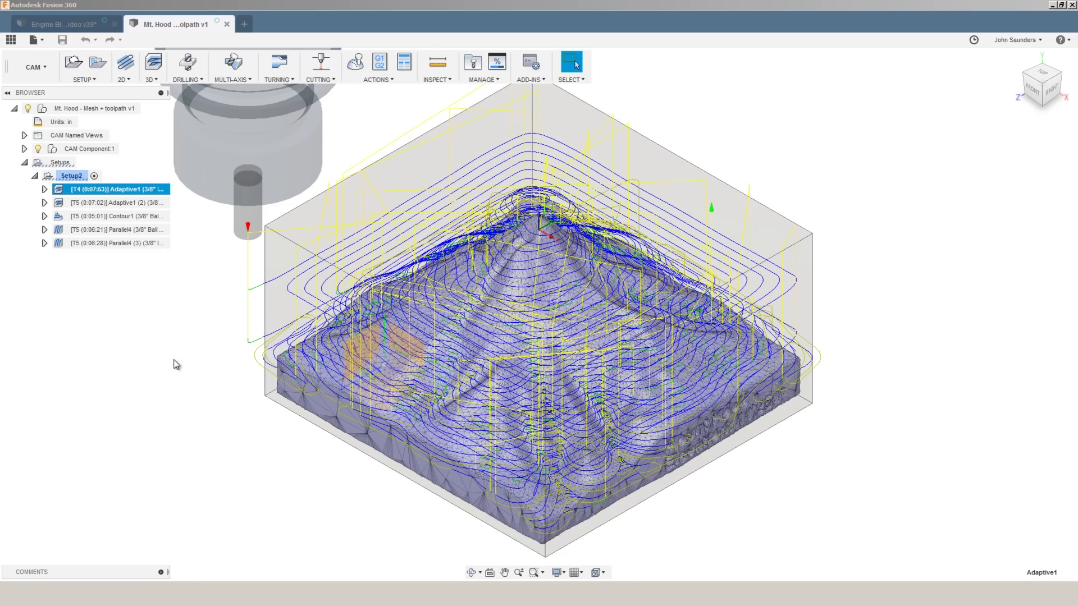
- Orbit the model to look down across the Mt. Hood toolpaths and stock
shift+middle_drag(176, 365, 234, 317)
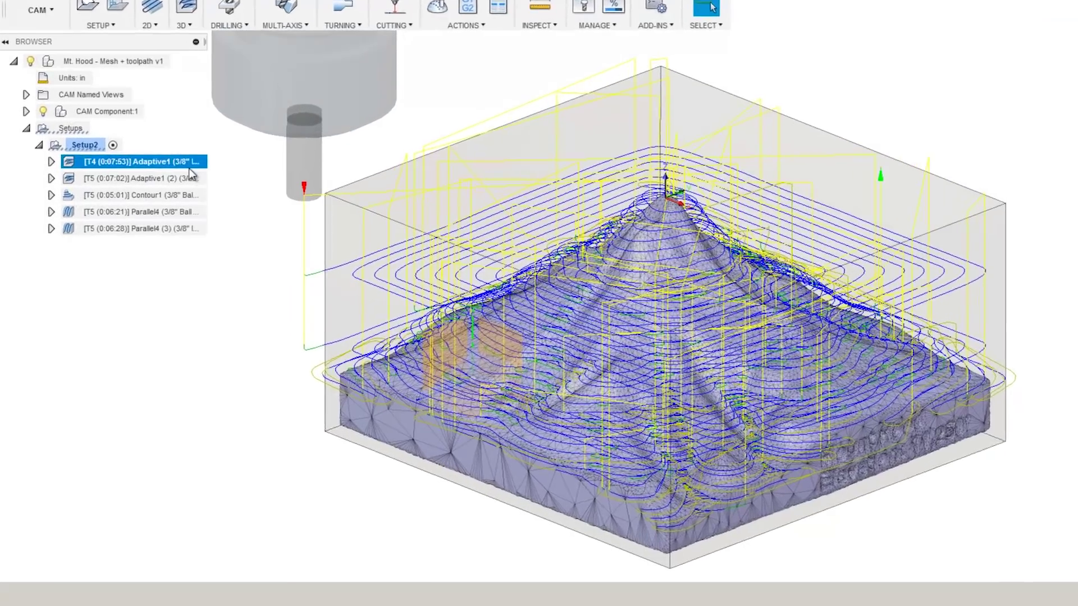
right_click(151, 192)
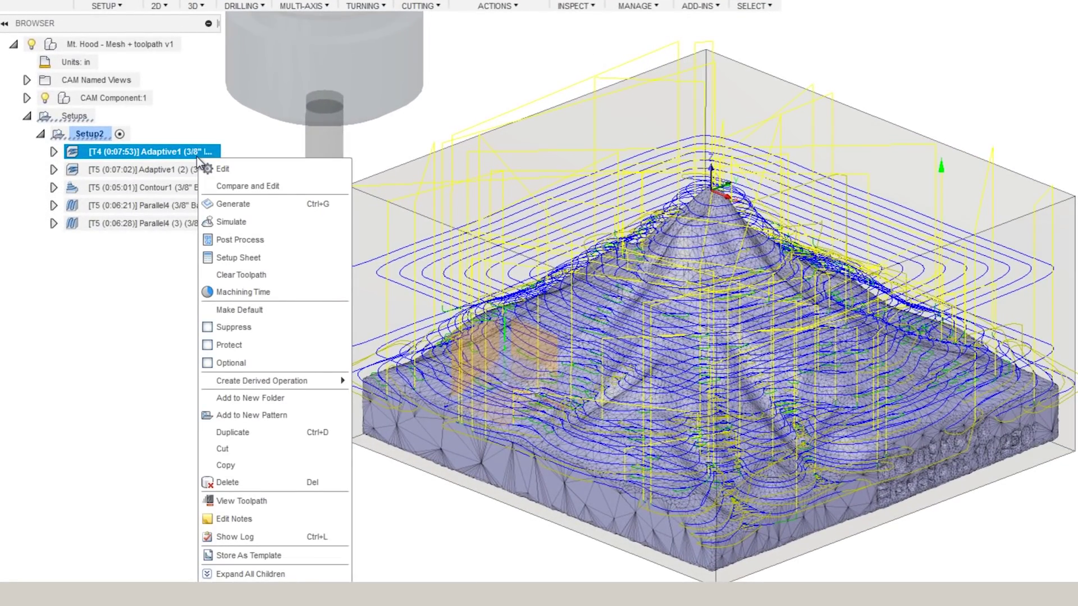
click(237, 502)
drag(981, 85, 1059, 76)
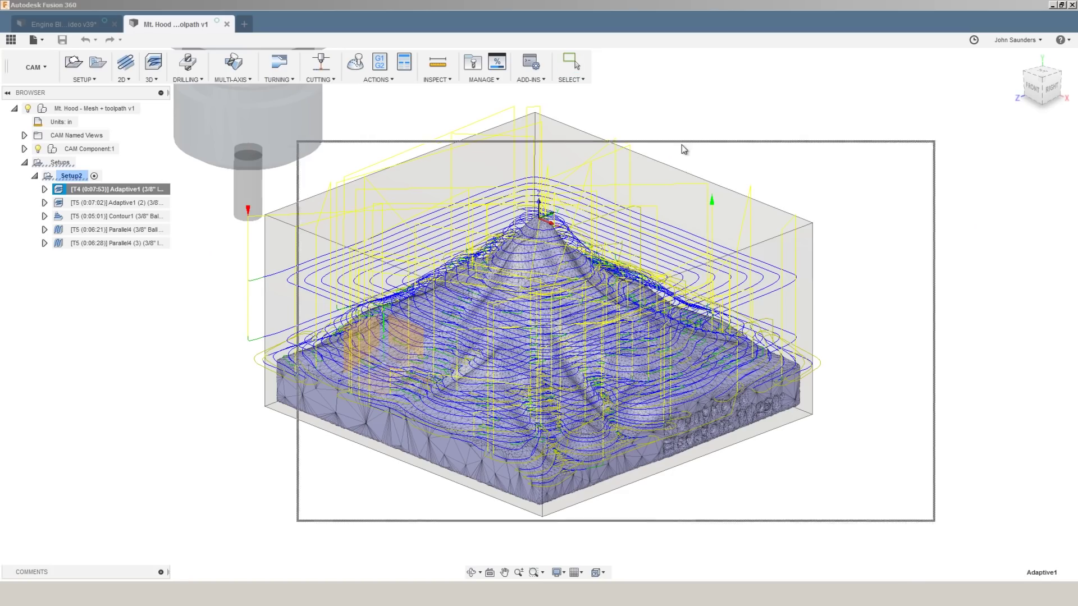
drag(799, 132, 809, 134)
drag(593, 130, 538, 116)
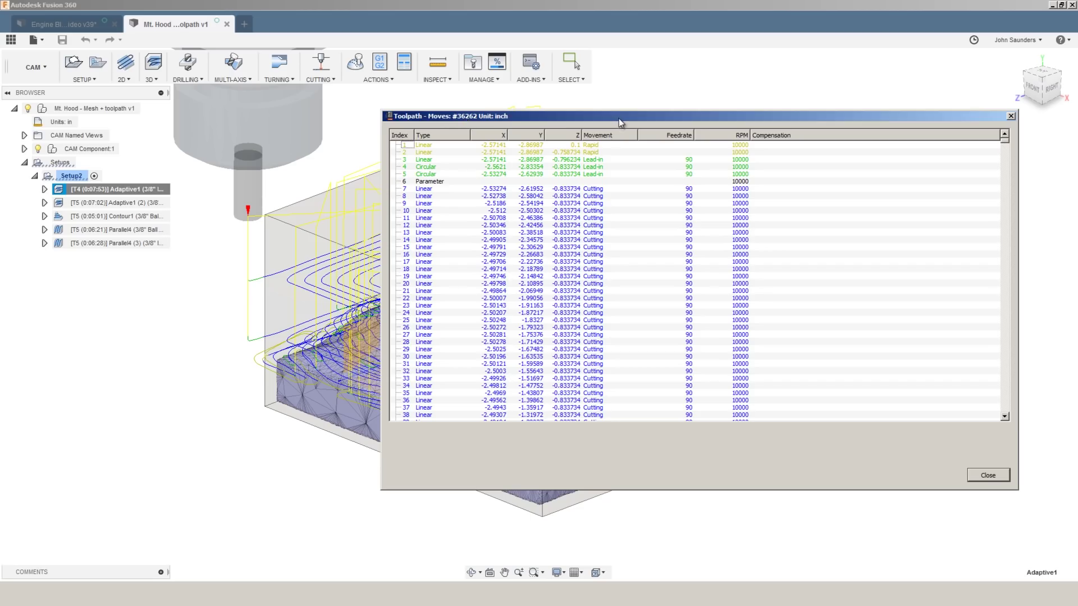
drag(621, 123, 630, 122)
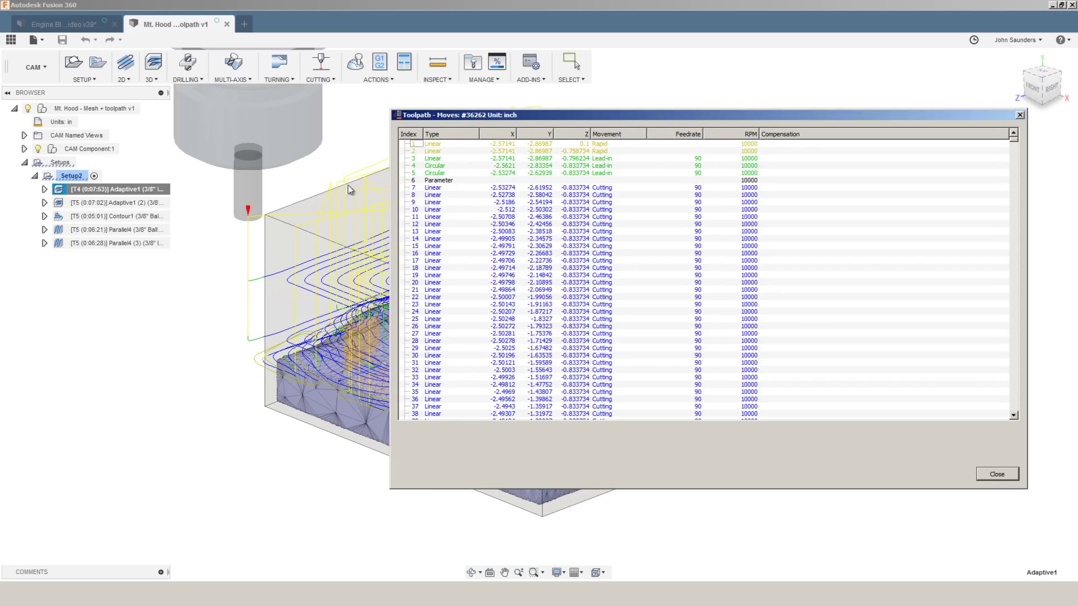
click(499, 146)
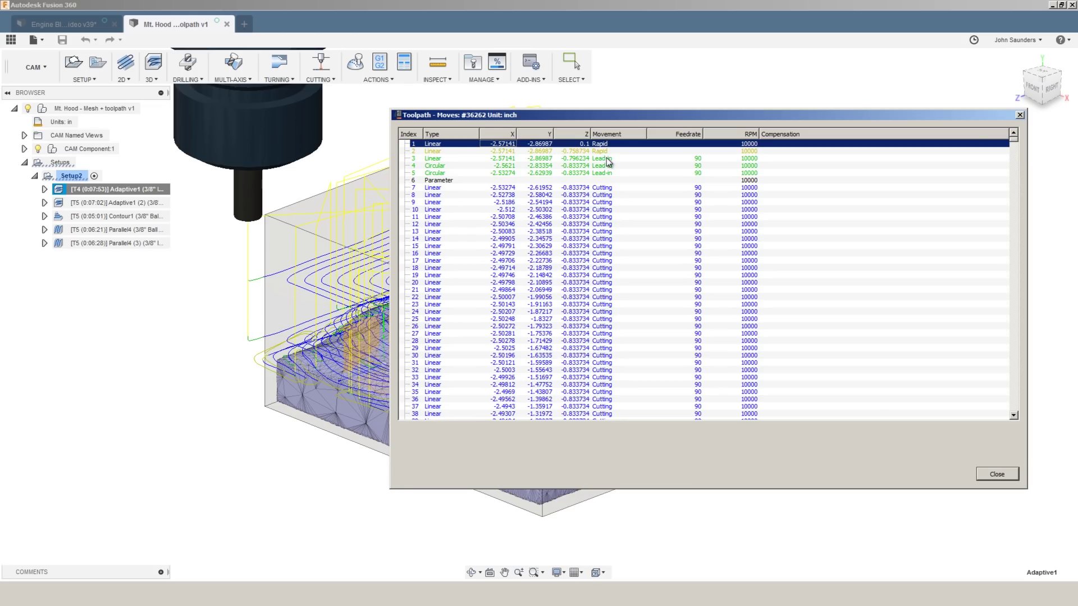
key(Down)
drag(390, 135, 569, 136)
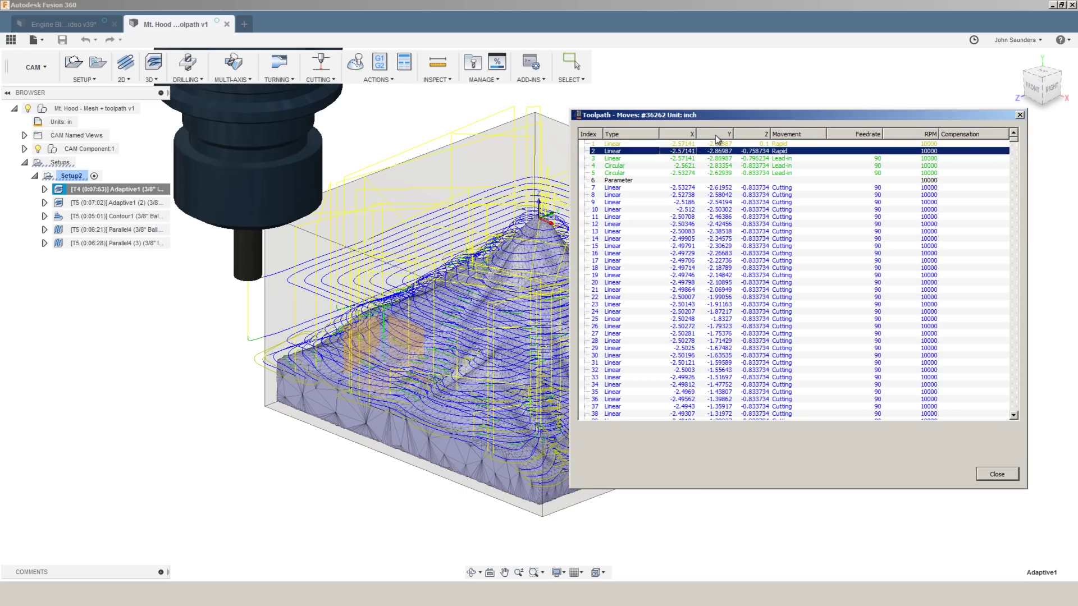
key(Down)
key(Down)
key(Down)
key(Down)
key(Down)
key(Down)
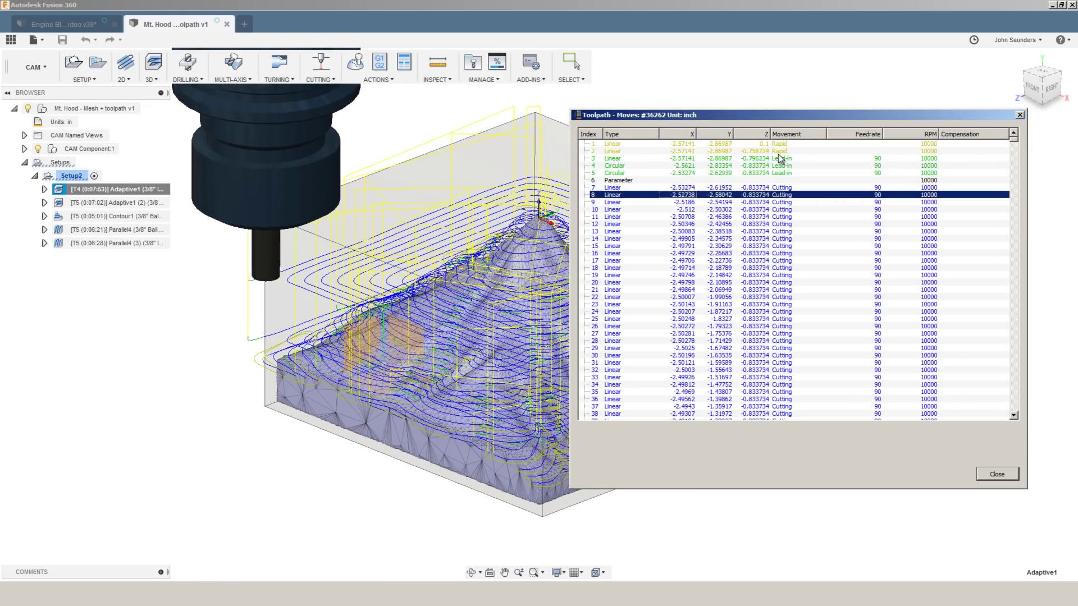
key(Down)
key(Down)
key(Down)
key(Down)
key(Down)
key(Down)
key(Down)
key(Down)
key(Down)
key(Down)
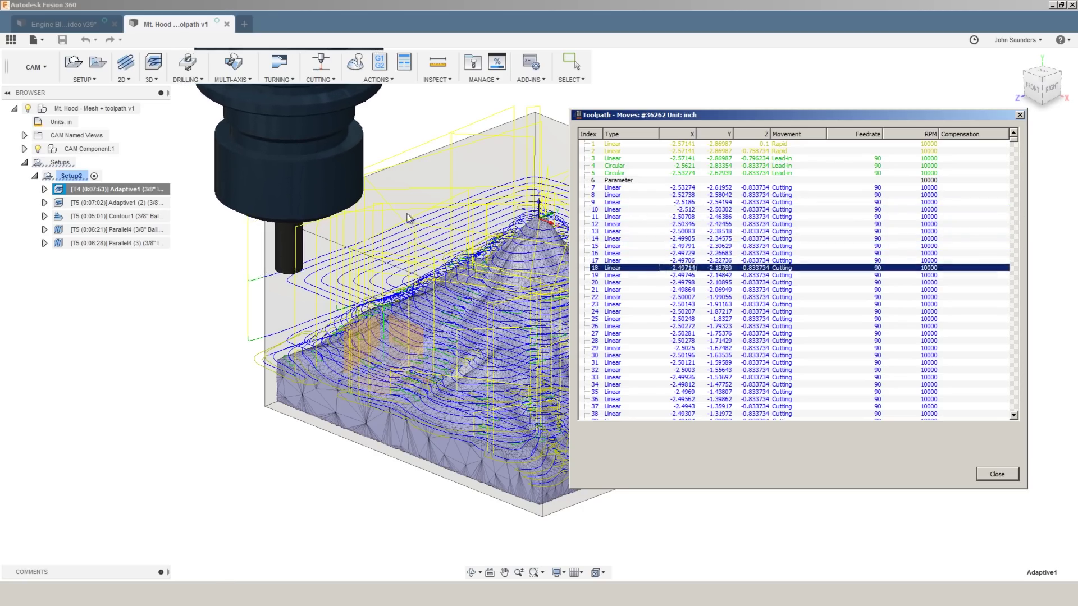
key(Down)
key(Down)
key(Down)
key(Down)
key(Down)
key(Down)
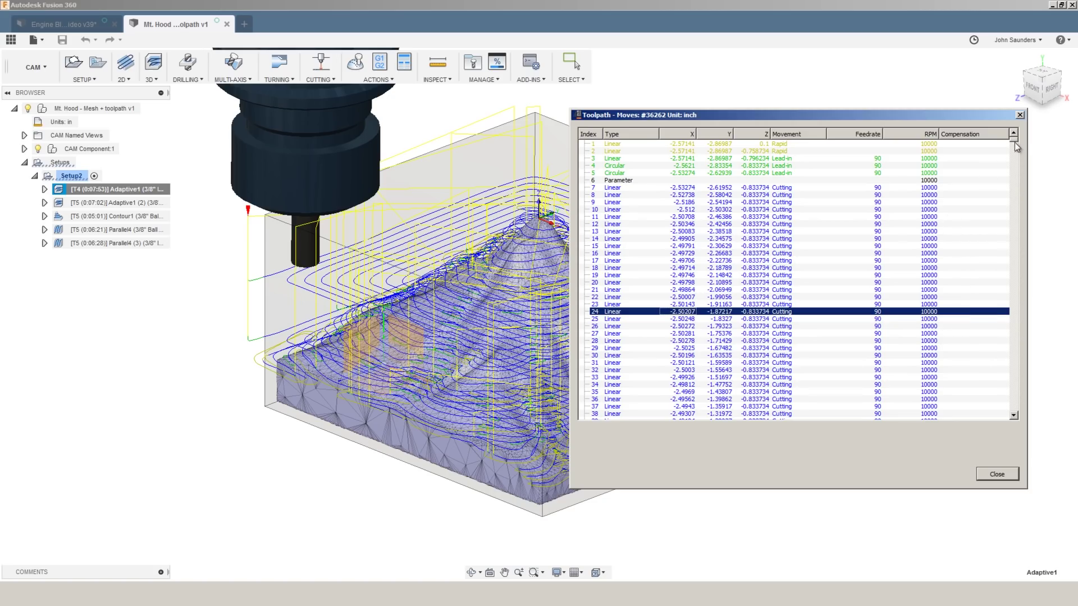
drag(1017, 144, 1023, 173)
scroll(1011, 179, down, 10)
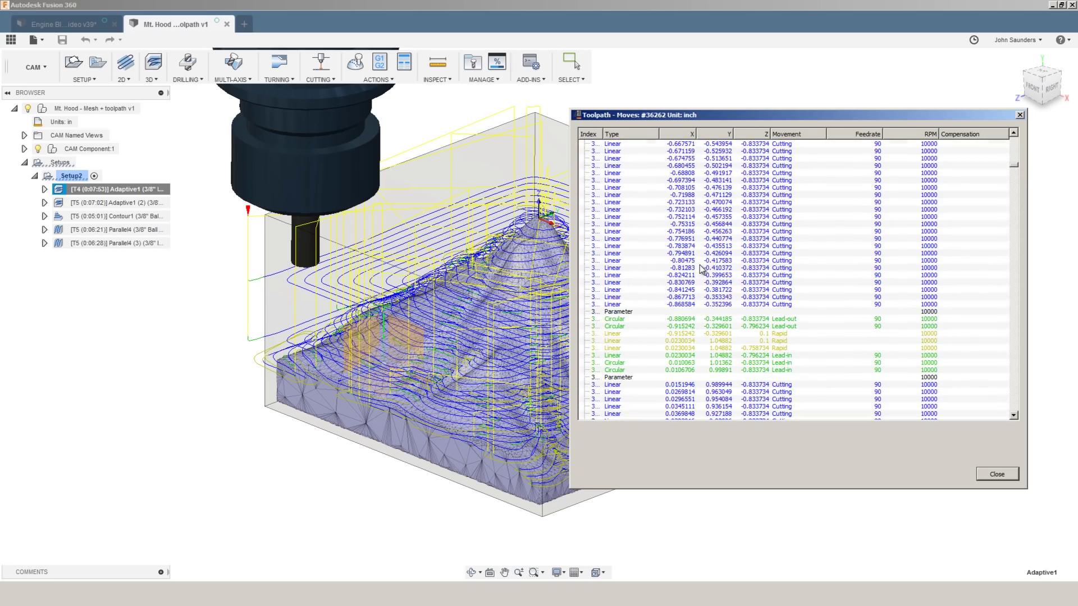
click(638, 312)
key(Down)
key(Down)
key(Down)
key(Down)
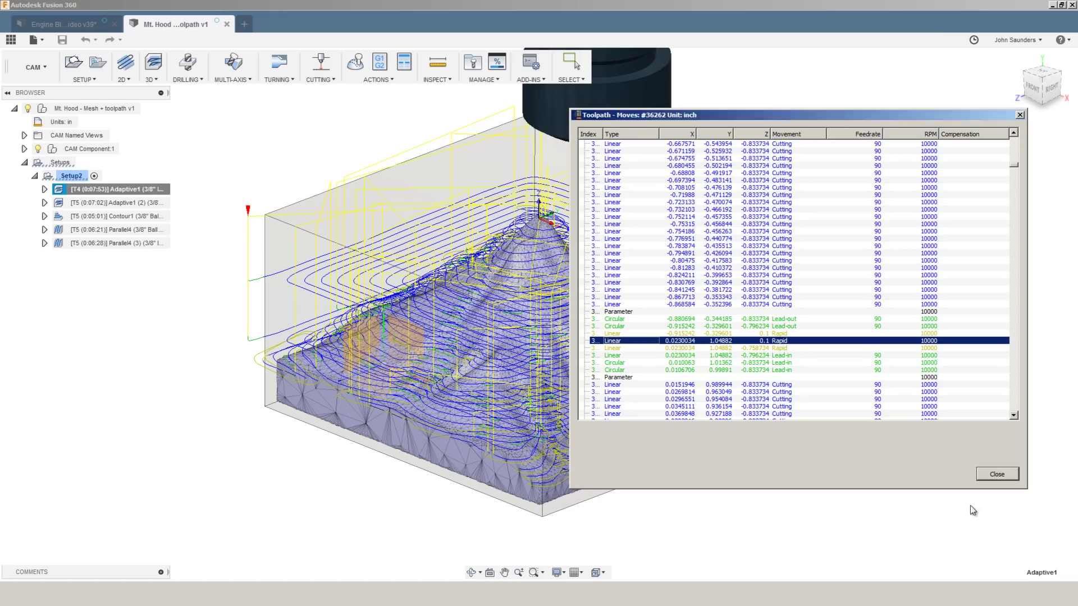
- Close the Toolpath – Moves window, leaving Adaptive1 shown over the Mt. Hood model
click(995, 475)
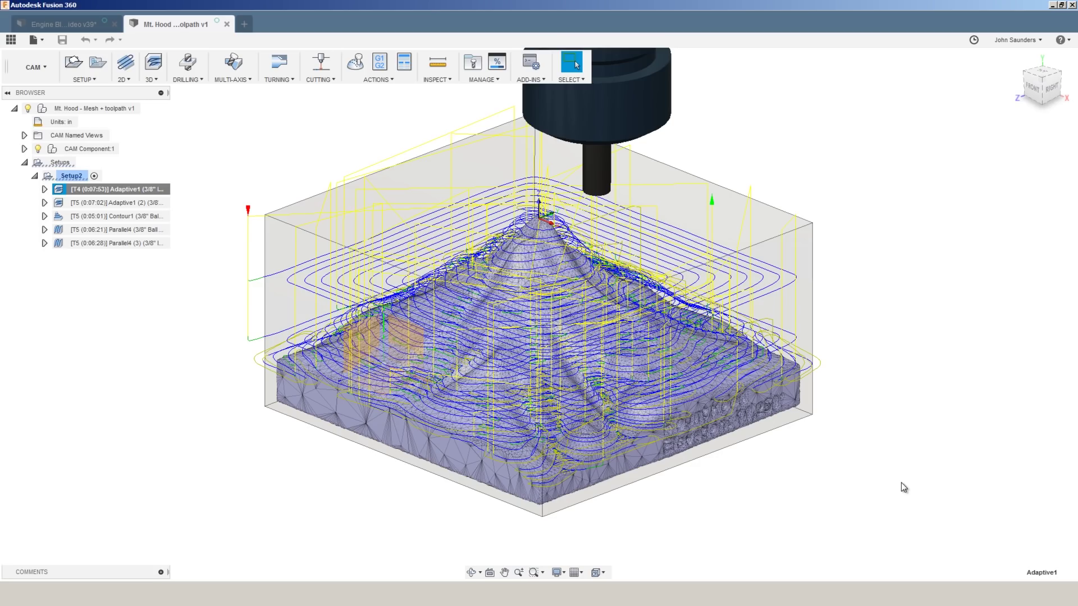